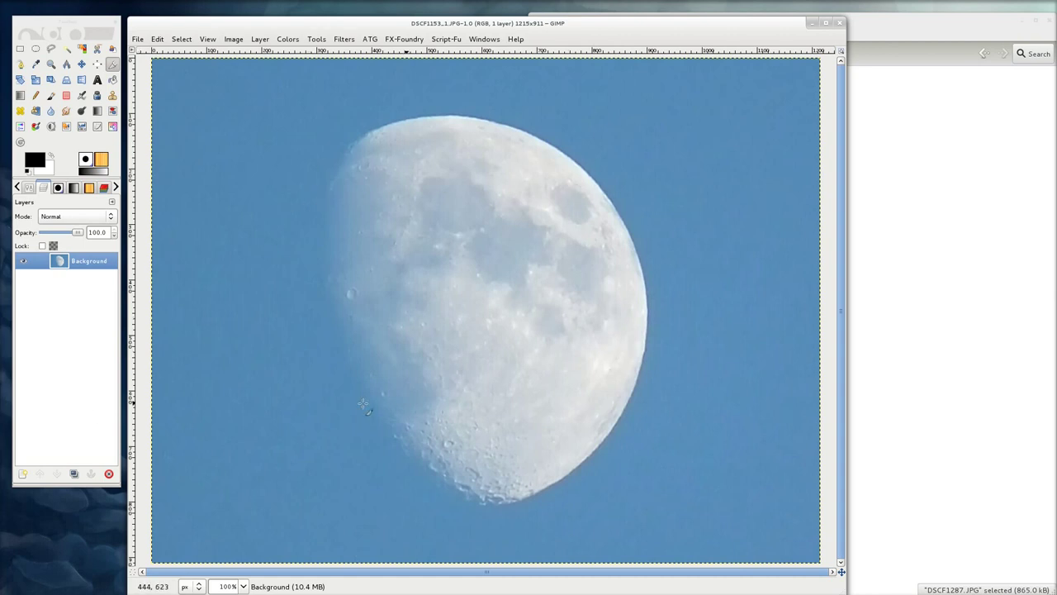
# - Add a new foreground-filled layer and fill it with the wood-plank pattern
pyautogui.click(24, 473)
pyautogui.click(481, 314)
pyautogui.click(594, 382)
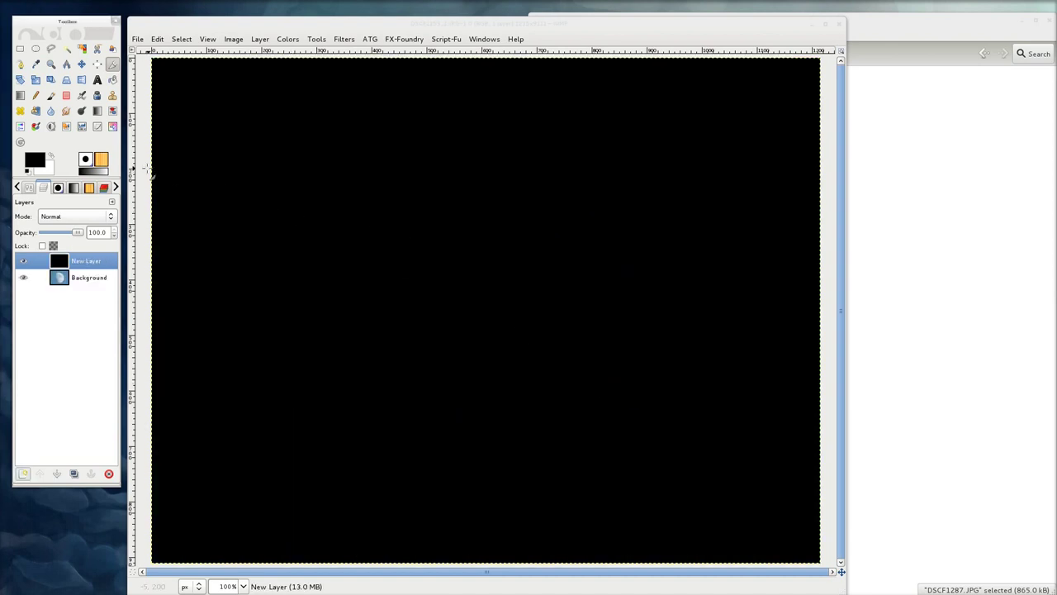
pyautogui.moveTo(108, 165); pyautogui.dragTo(423, 229)
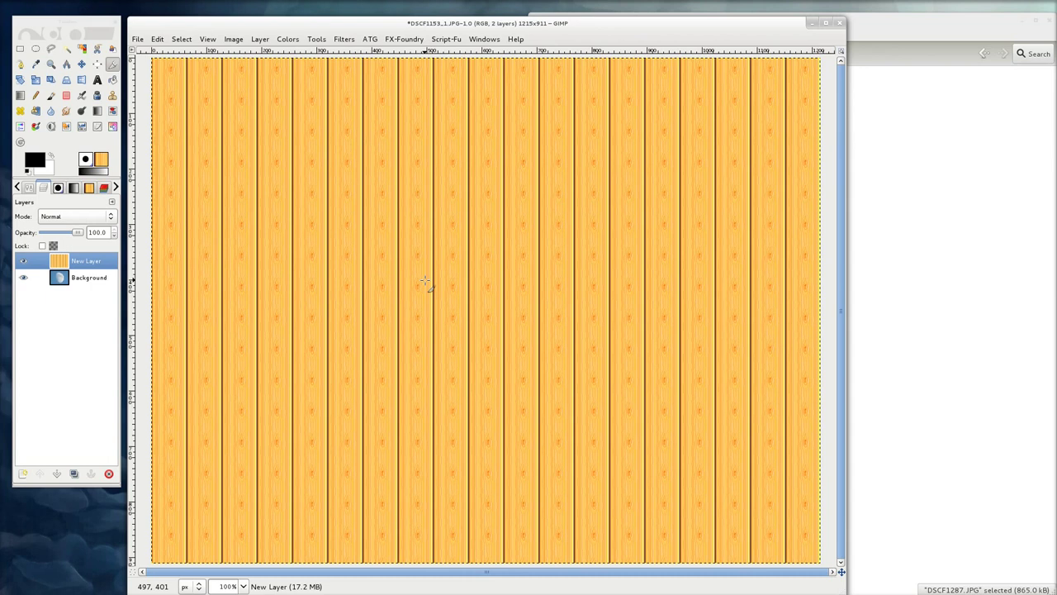
# - Add a white, fully opaque layer mask to New Layer
pyautogui.click(94, 263)
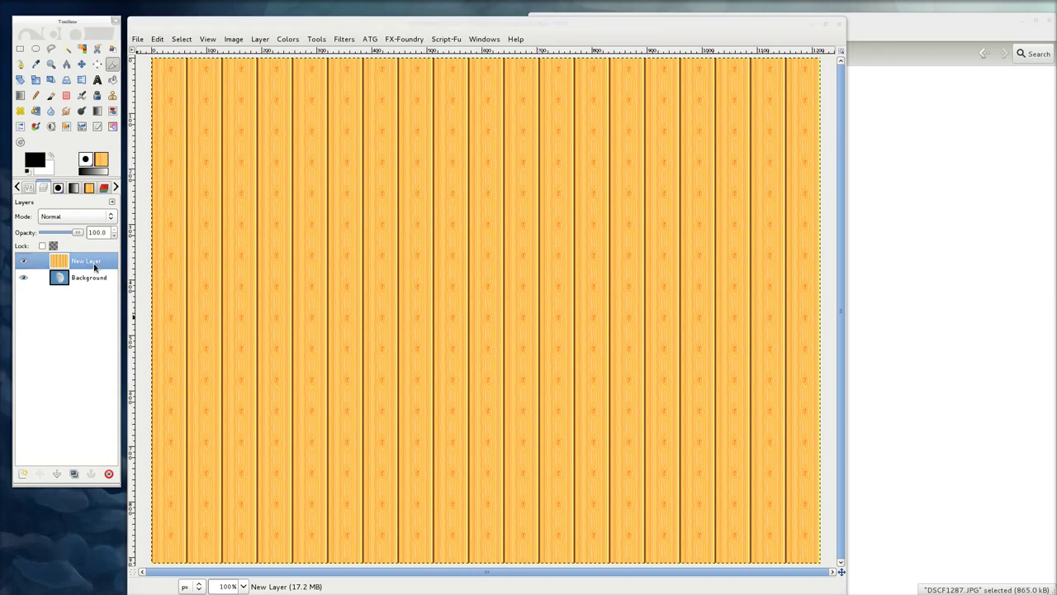
pyautogui.rightClick(94, 267)
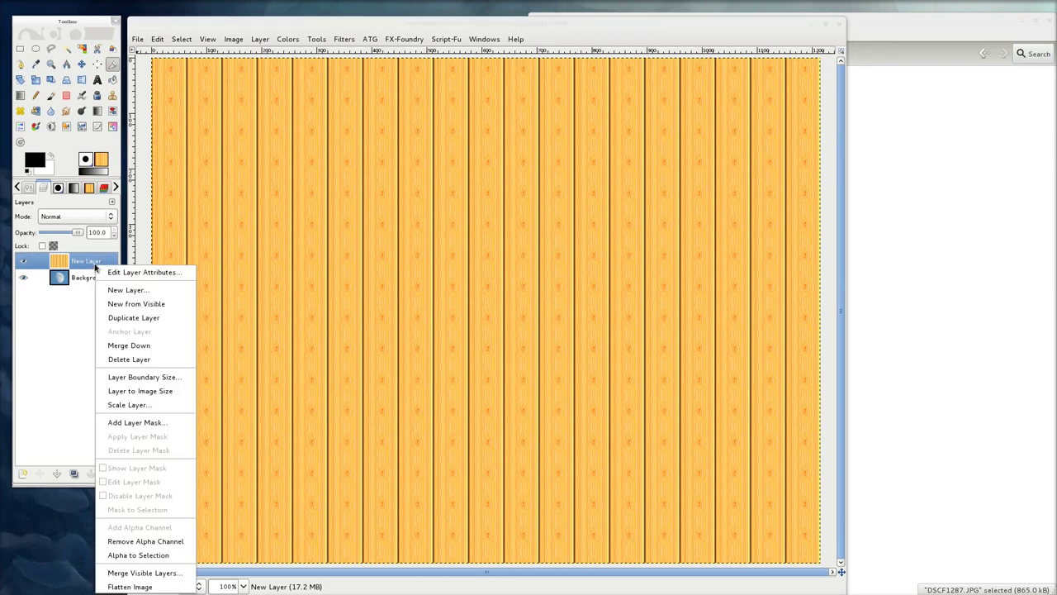
pyautogui.click(136, 424)
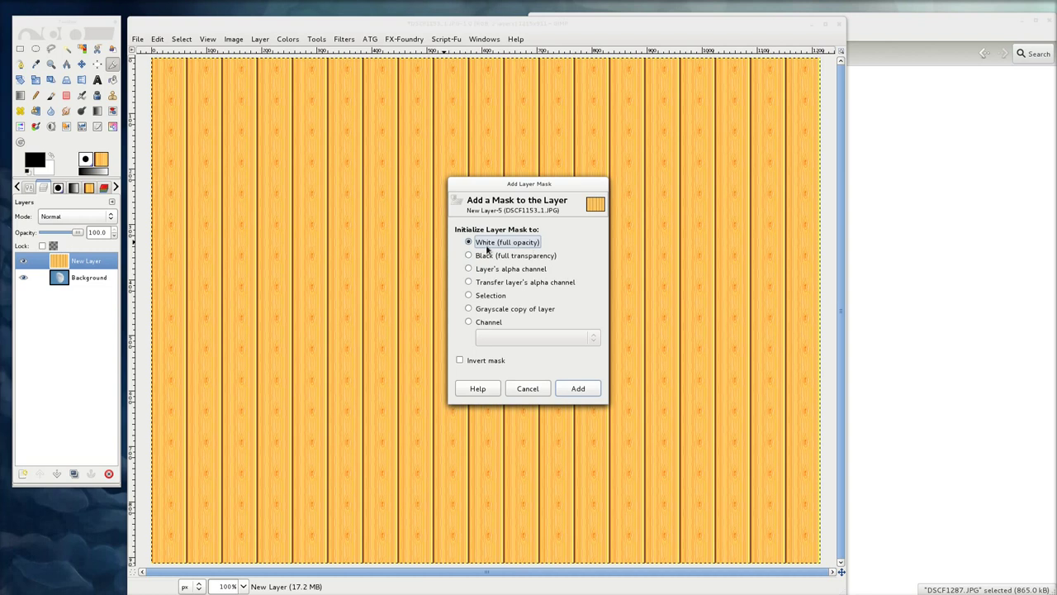
pyautogui.click(575, 390)
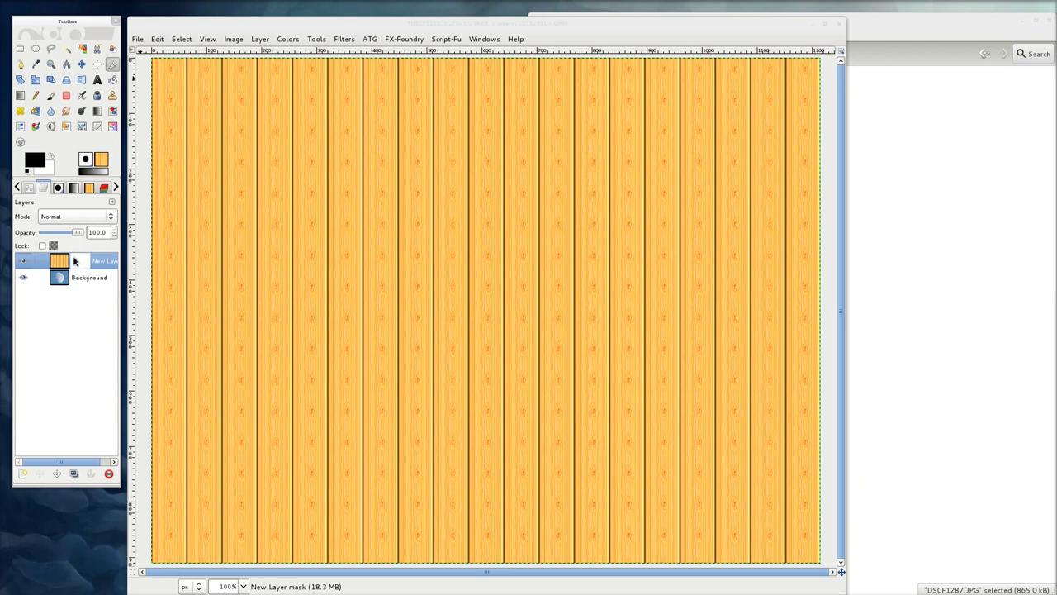
# - Make the wood layer's mask the editing target, briefly setting the foreground to orange
pyautogui.click(56, 264)
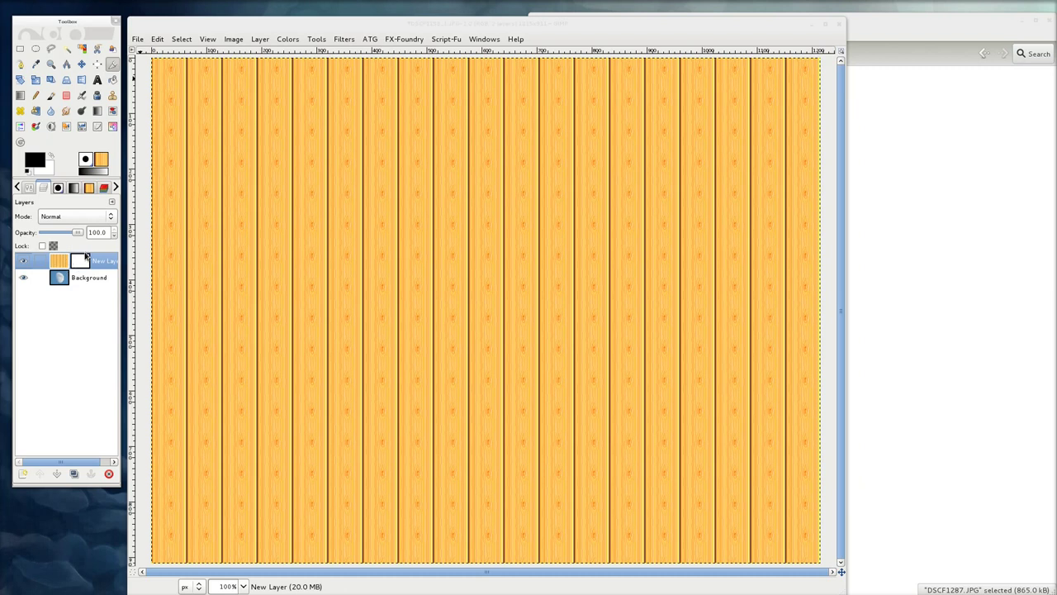
pyautogui.click(81, 262)
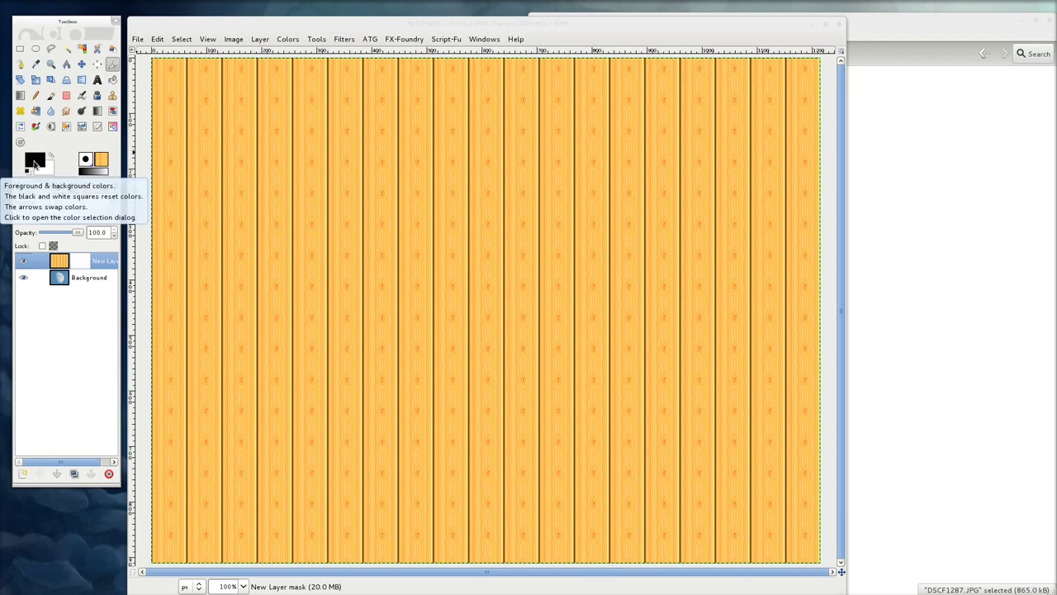
pyautogui.click(34, 165)
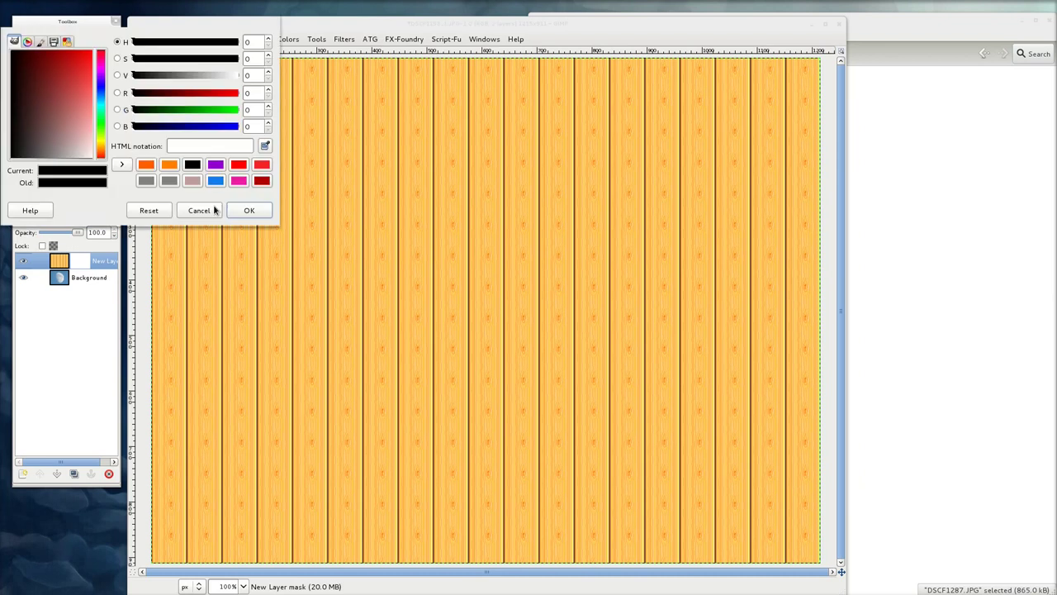
pyautogui.click(145, 164)
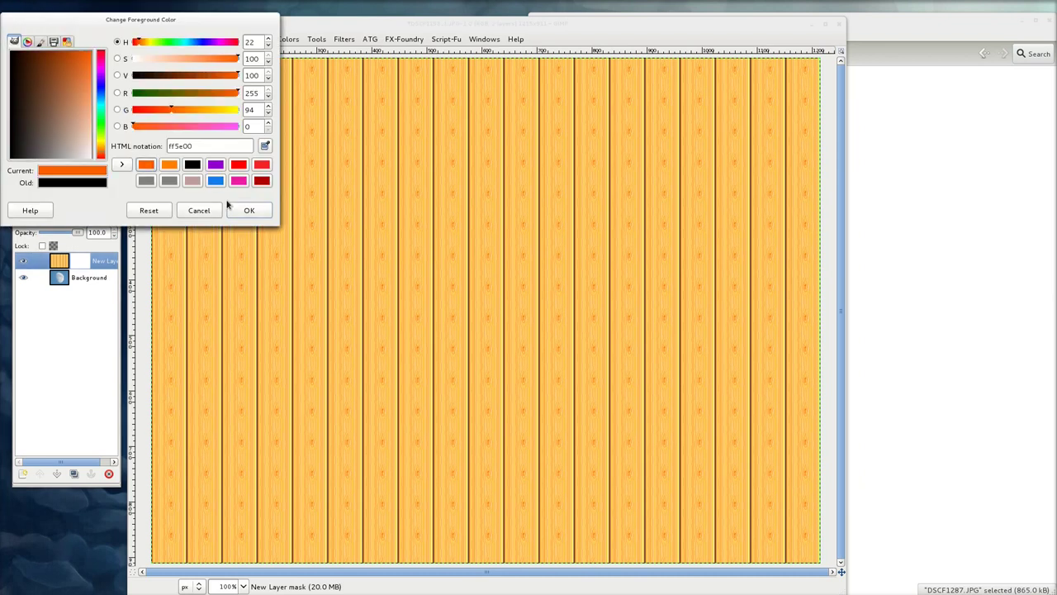
pyautogui.click(248, 210)
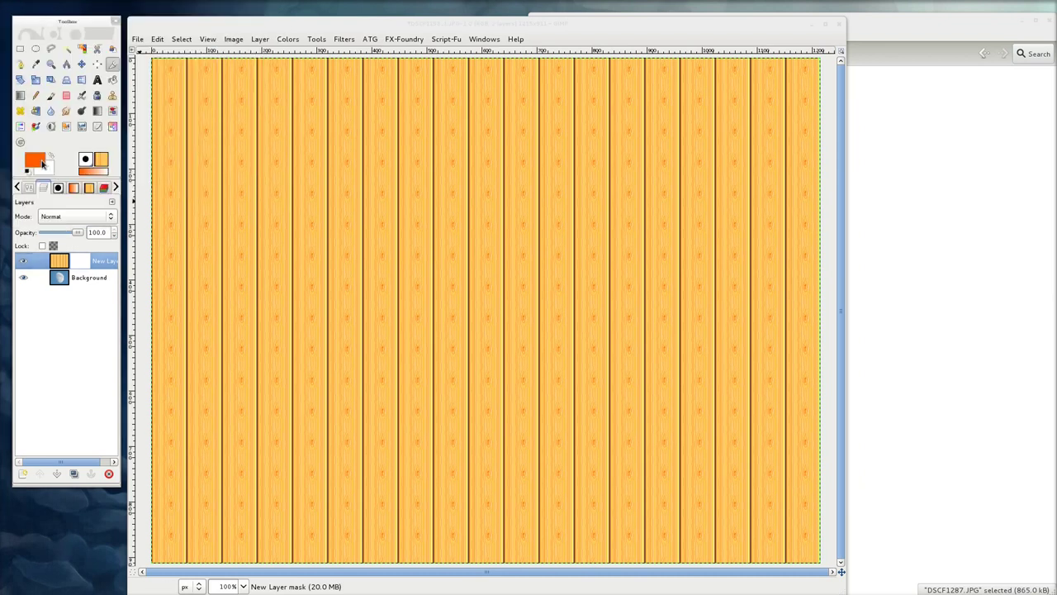
# - Reset the painting colours so the foreground is black
pyautogui.click(29, 173)
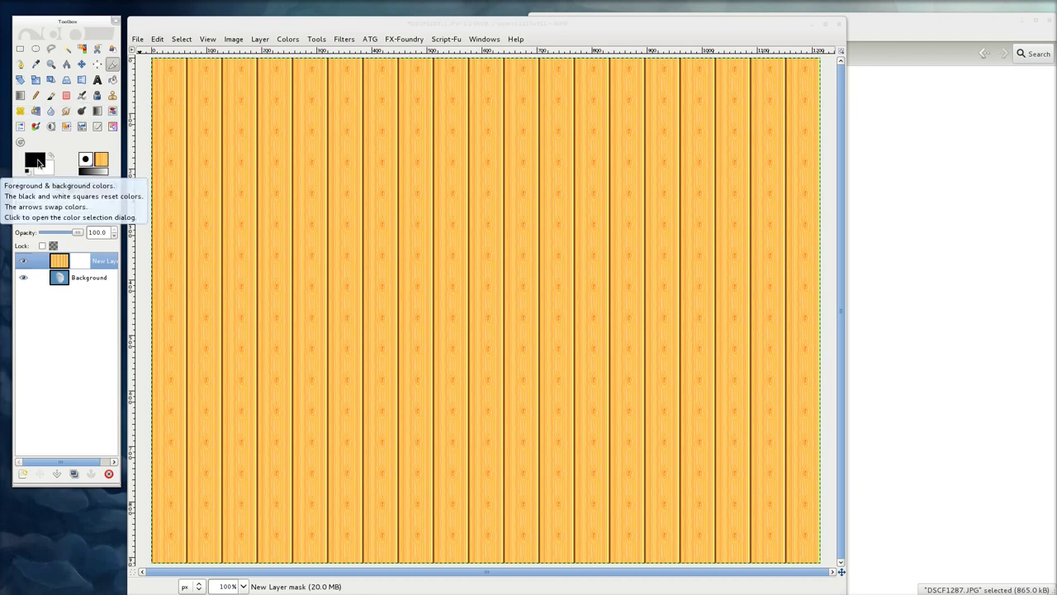
pyautogui.click(38, 163)
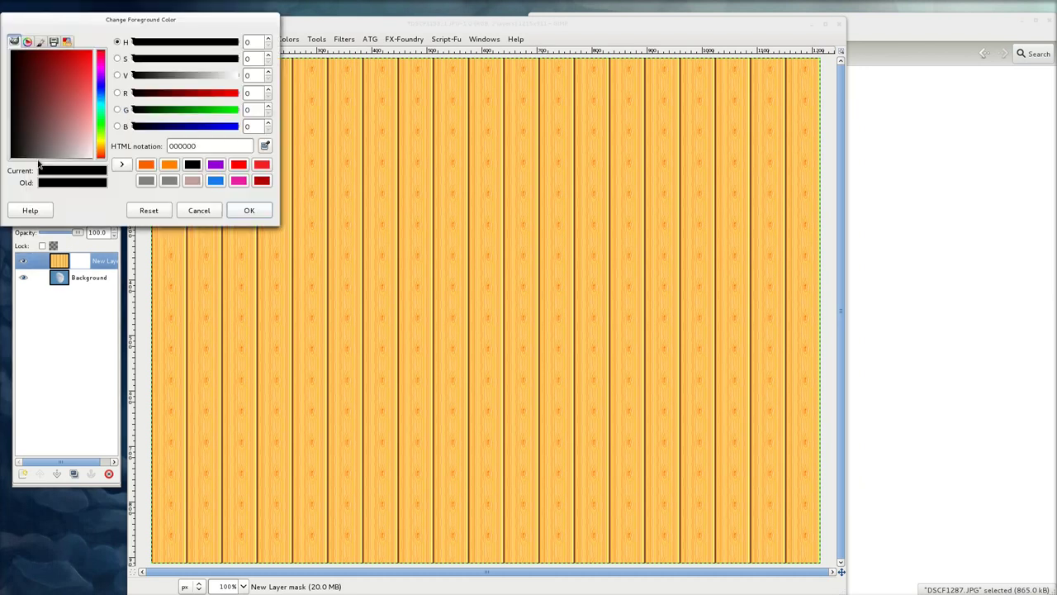
pyautogui.click(199, 211)
# - Choose the Paintbrush with the Circle (19) brush at scale 10.00
pyautogui.click(50, 99)
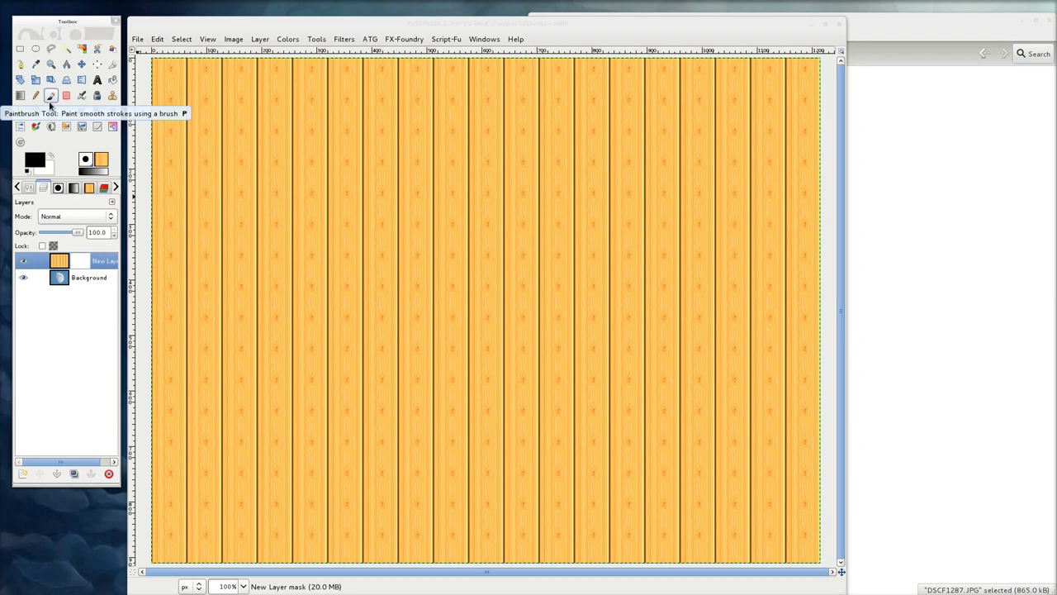
pyautogui.doubleClick(49, 97)
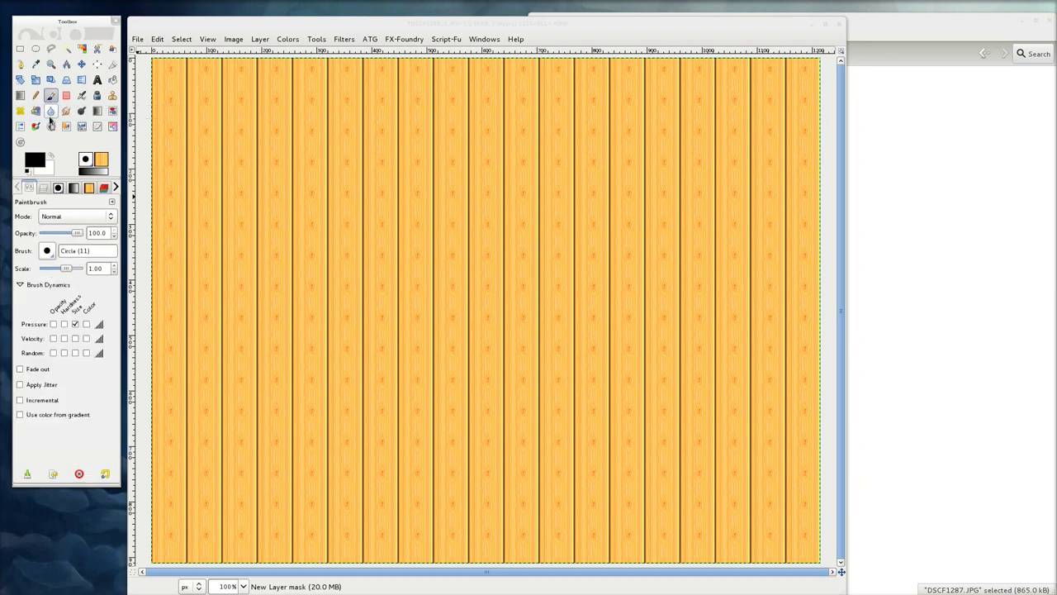
pyautogui.click(46, 251)
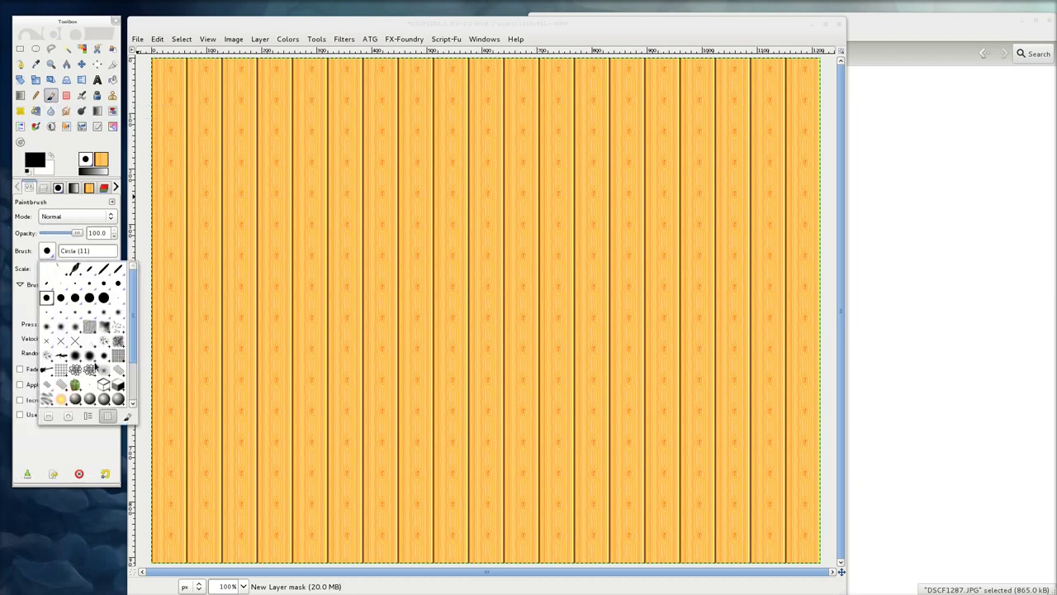
pyautogui.click(105, 302)
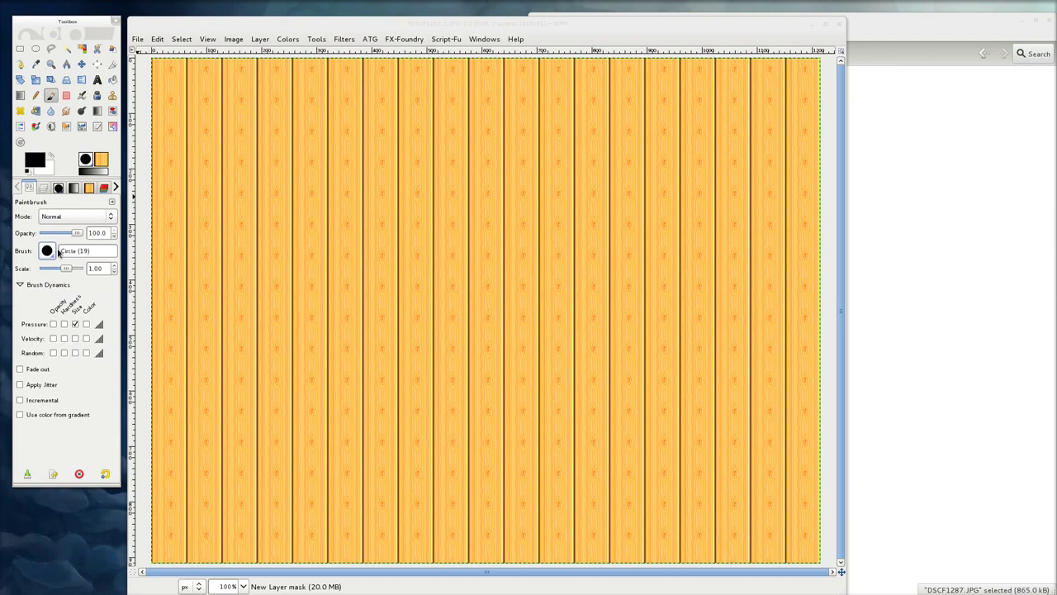
pyautogui.moveTo(64, 268); pyautogui.dragTo(85, 268)
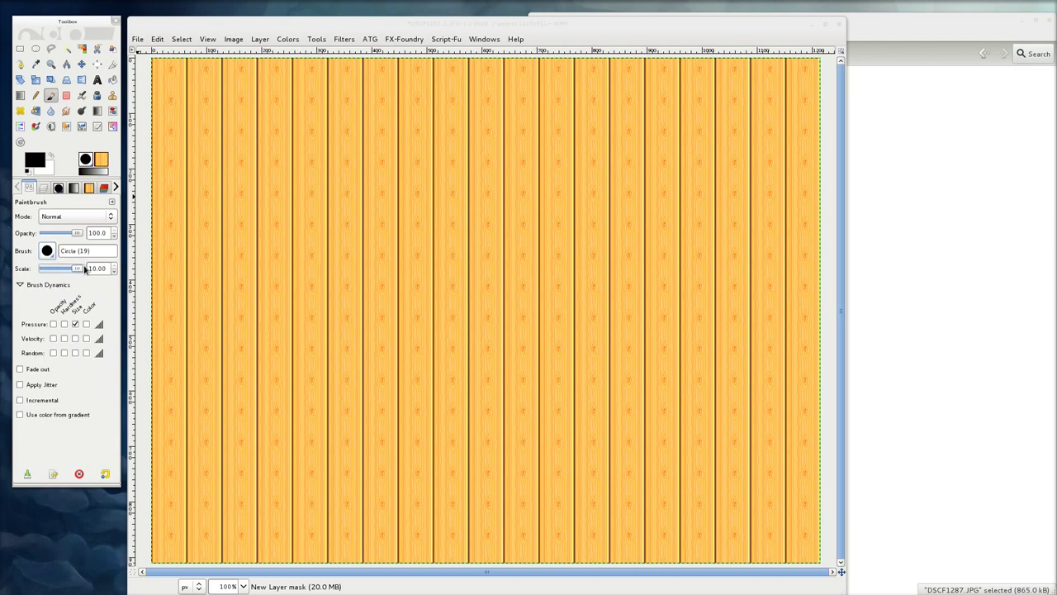
# - Paint black strokes across the mask to cut a large rounded sky opening
pyautogui.click(301, 211)
pyautogui.moveTo(301, 213); pyautogui.dragTo(555, 214)
pyautogui.click(53, 189)
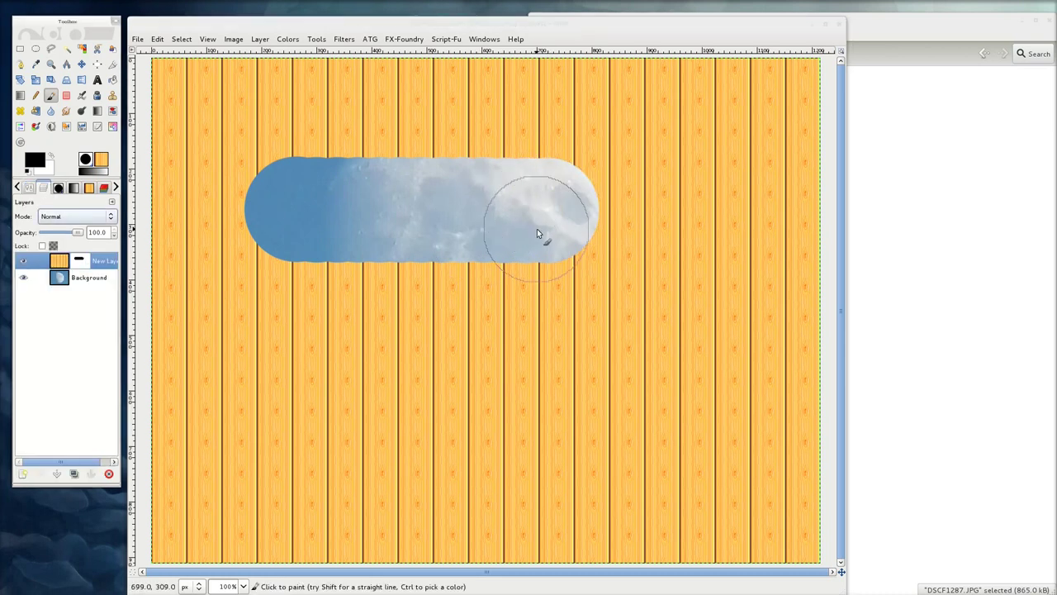
pyautogui.moveTo(578, 217)
pyautogui.mouseDown()
pyautogui.moveTo(627, 215)
pyautogui.moveTo(646, 227)
pyautogui.moveTo(650, 291)
pyautogui.moveTo(609, 300)
pyautogui.moveTo(300, 290)
pyautogui.moveTo(279, 229)
pyautogui.moveTo(342, 181)
pyautogui.moveTo(643, 175)
pyautogui.moveTo(671, 248)
pyautogui.moveTo(659, 361)
pyautogui.moveTo(312, 382)
pyautogui.moveTo(441, 441)
pyautogui.moveTo(643, 436)
pyautogui.moveTo(308, 312)
pyautogui.moveTo(285, 405)
pyautogui.moveTo(360, 443)
pyautogui.moveTo(482, 476)
pyautogui.moveTo(574, 484)
pyautogui.moveTo(646, 470)
pyautogui.moveTo(689, 364)
pyautogui.moveTo(436, 126)
pyautogui.moveTo(201, 160)
pyautogui.mouseUp()
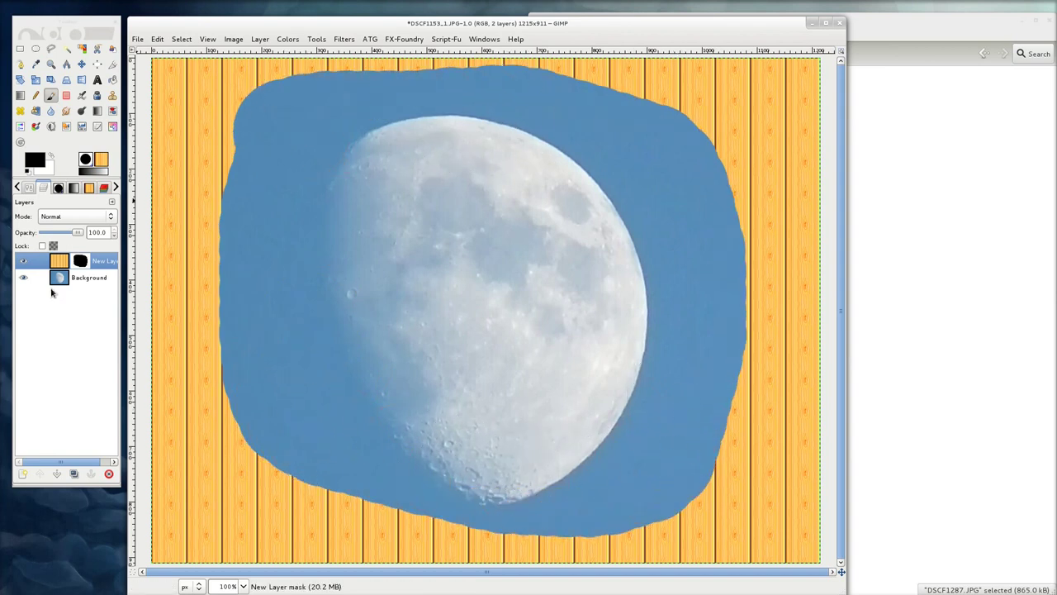
pyautogui.rightClick(85, 263)
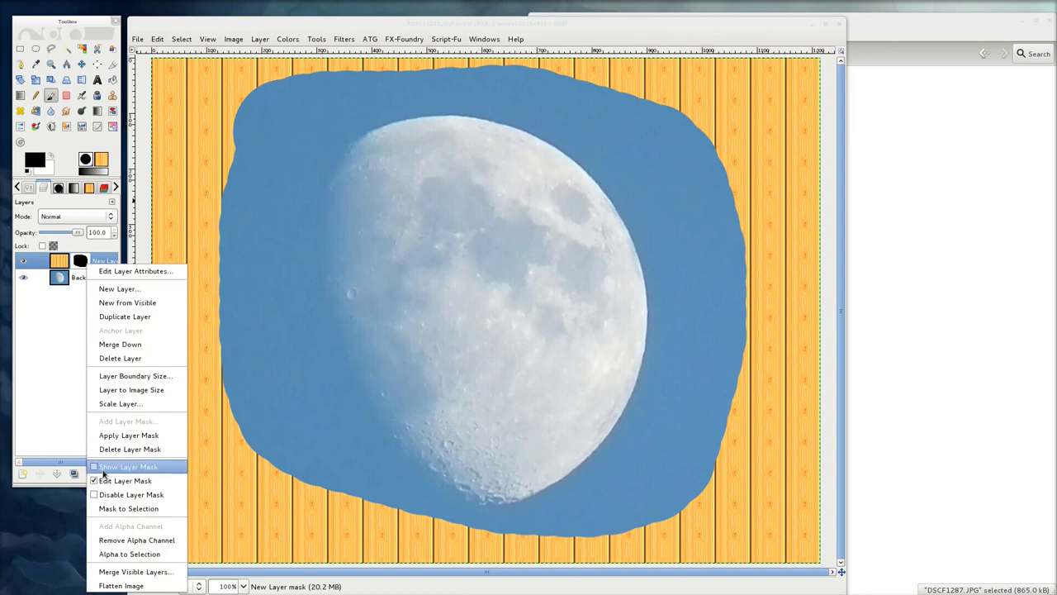
pyautogui.click(104, 467)
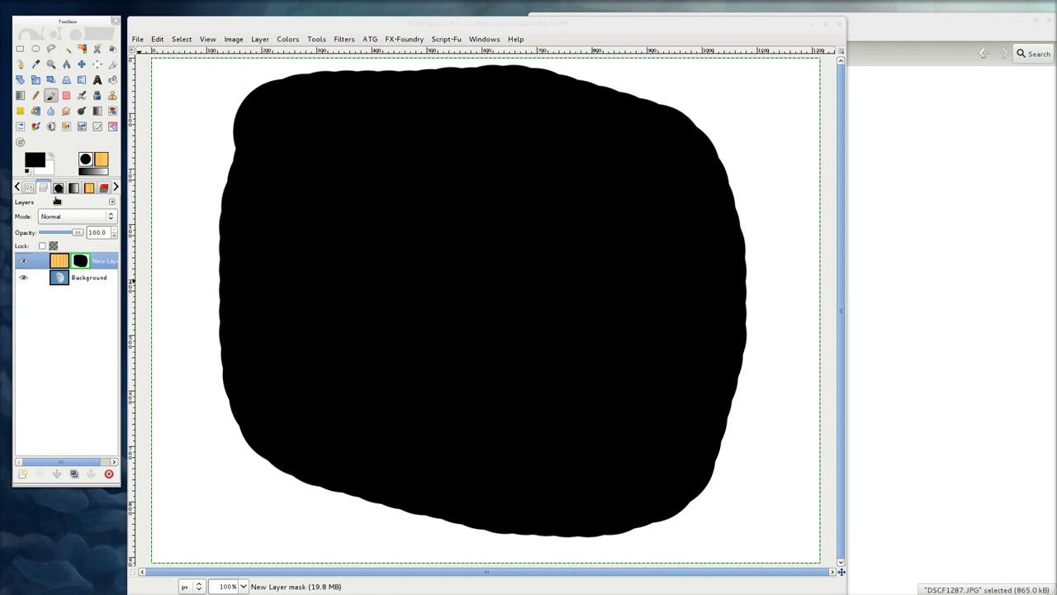
pyautogui.rightClick(96, 261)
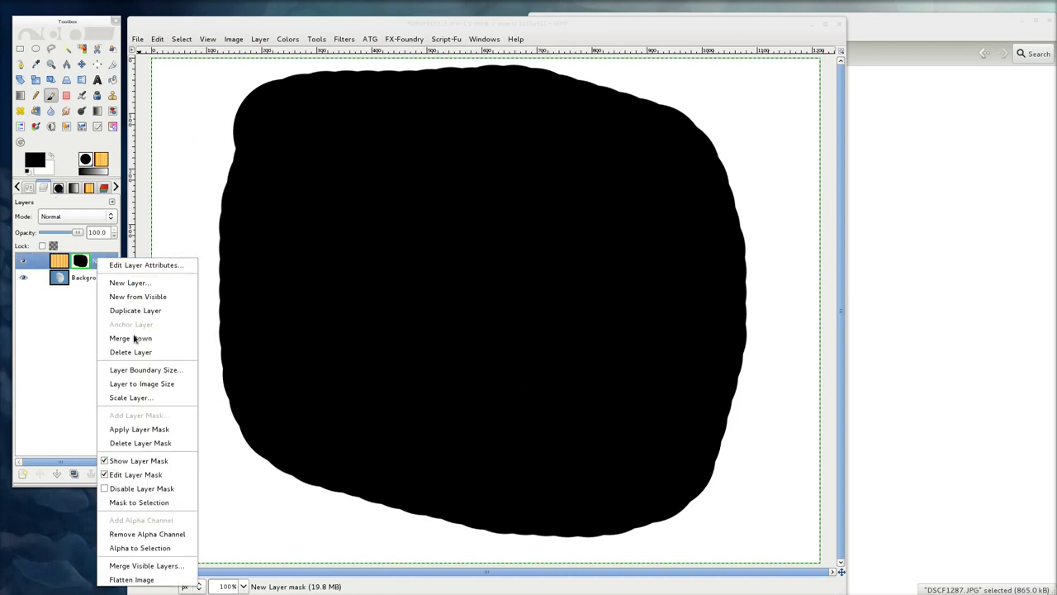
pyautogui.click(96, 253)
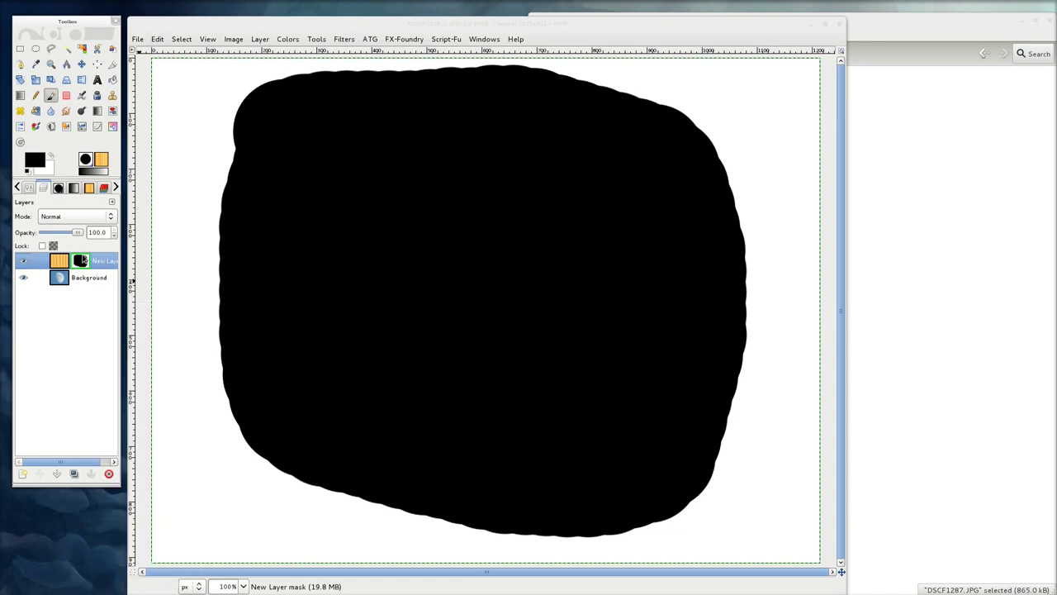
pyautogui.rightClick(75, 261)
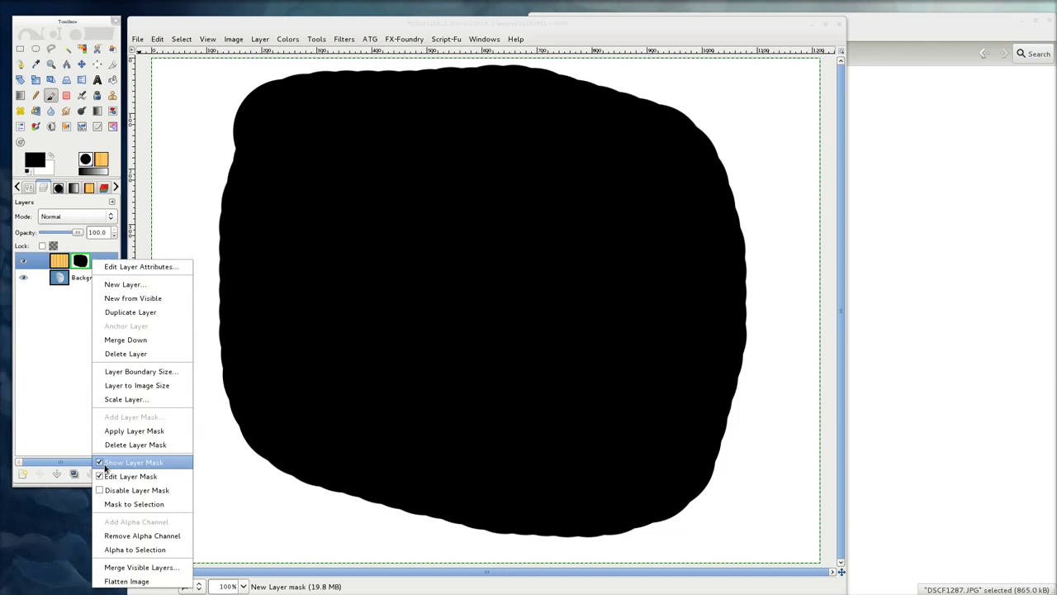
pyautogui.click(99, 466)
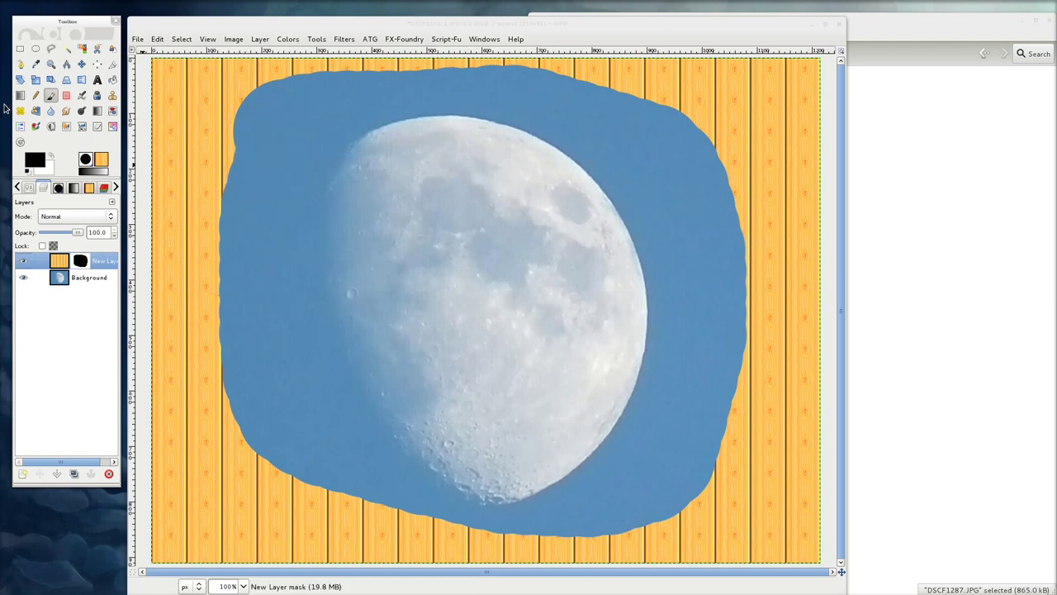
# - Select a rectangle at the lower-left and fill it black on the mask
pyautogui.click(20, 49)
pyautogui.moveTo(284, 190); pyautogui.dragTo(694, 418)
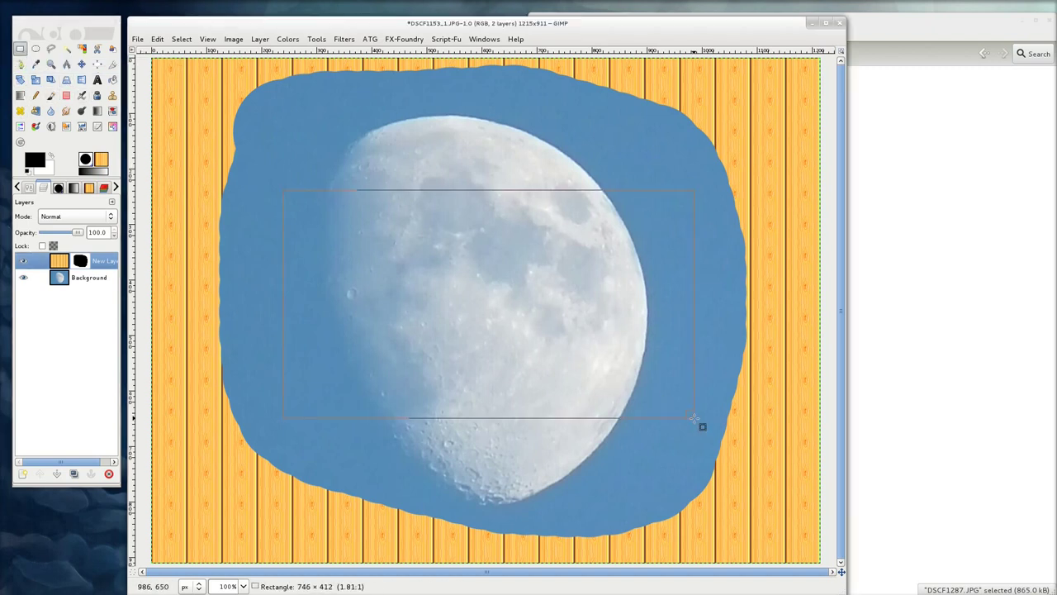
pyautogui.moveTo(165, 464); pyautogui.dragTo(387, 564)
pyautogui.moveTo(42, 163); pyautogui.dragTo(289, 519)
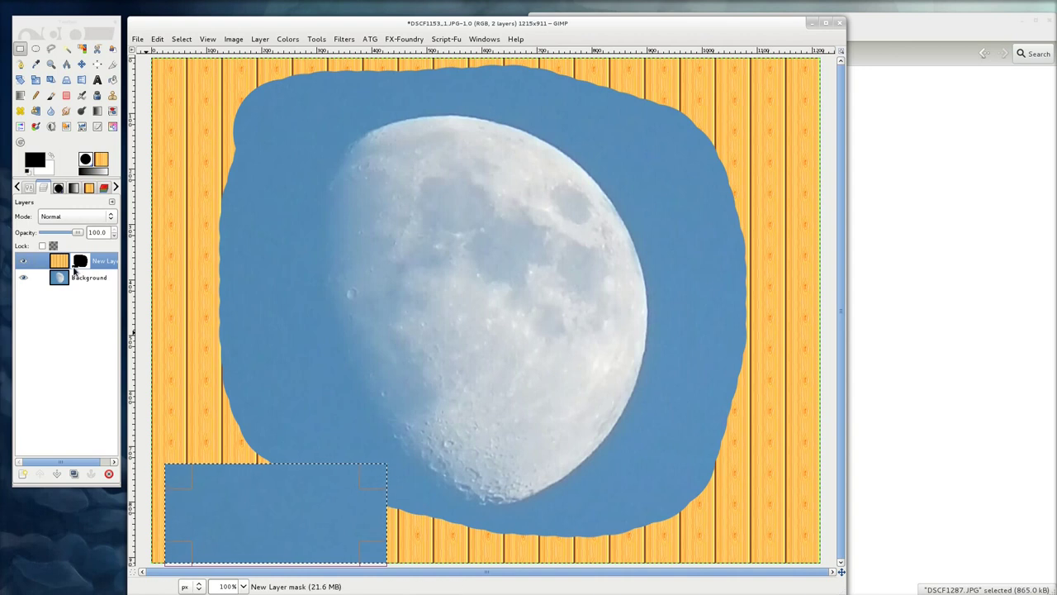
# - Toggle Show Layer Mask to inspect the mask, then return to the combined view
pyautogui.rightClick(79, 266)
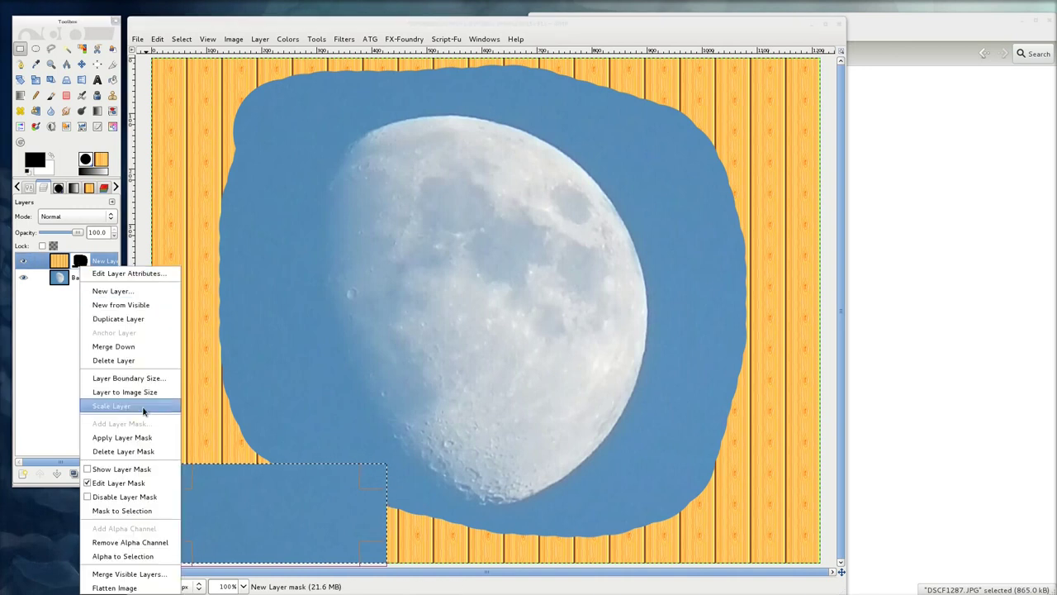
pyautogui.click(133, 468)
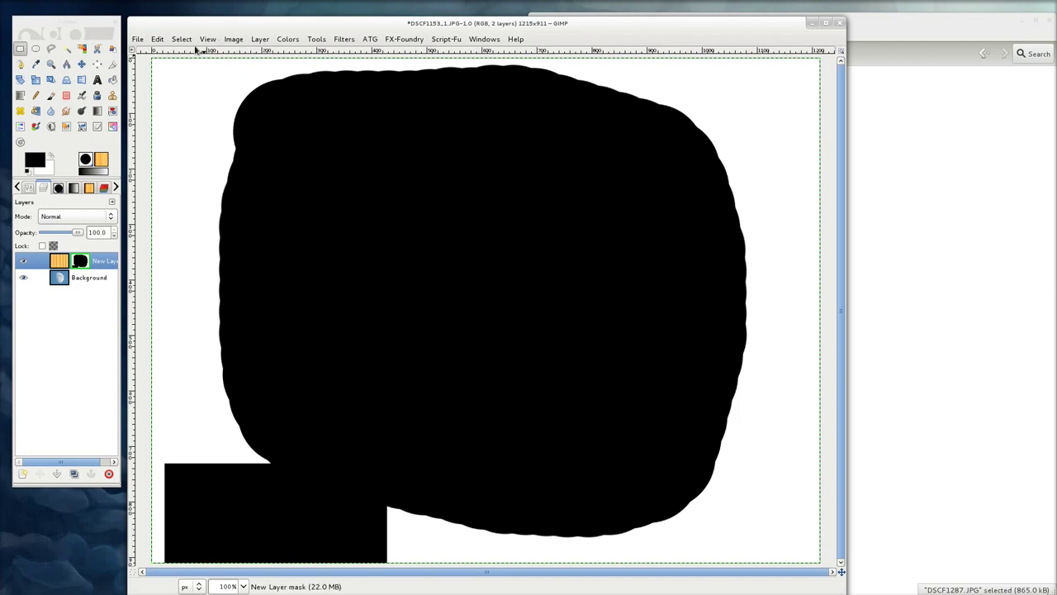
pyautogui.rightClick(79, 261)
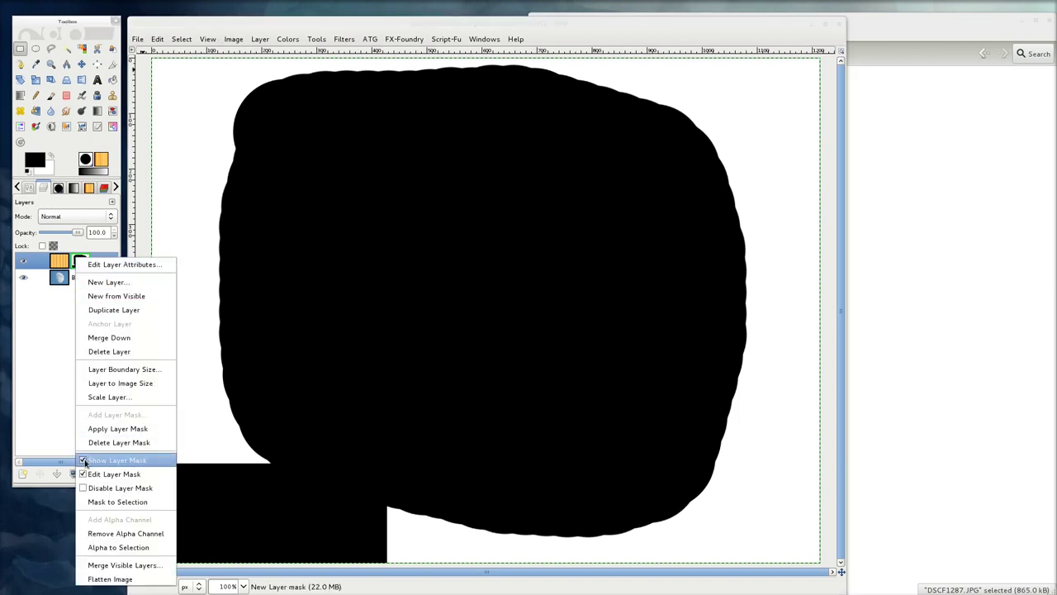
pyautogui.click(83, 460)
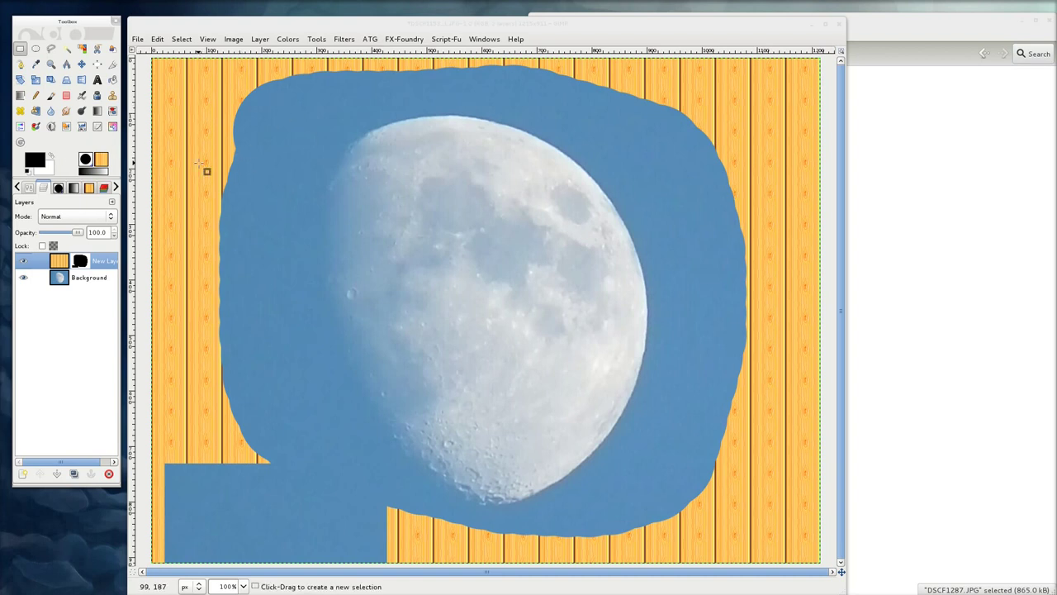
# - Swap the painting colours so white is the foreground
pyautogui.click(50, 157)
pyautogui.click(49, 157)
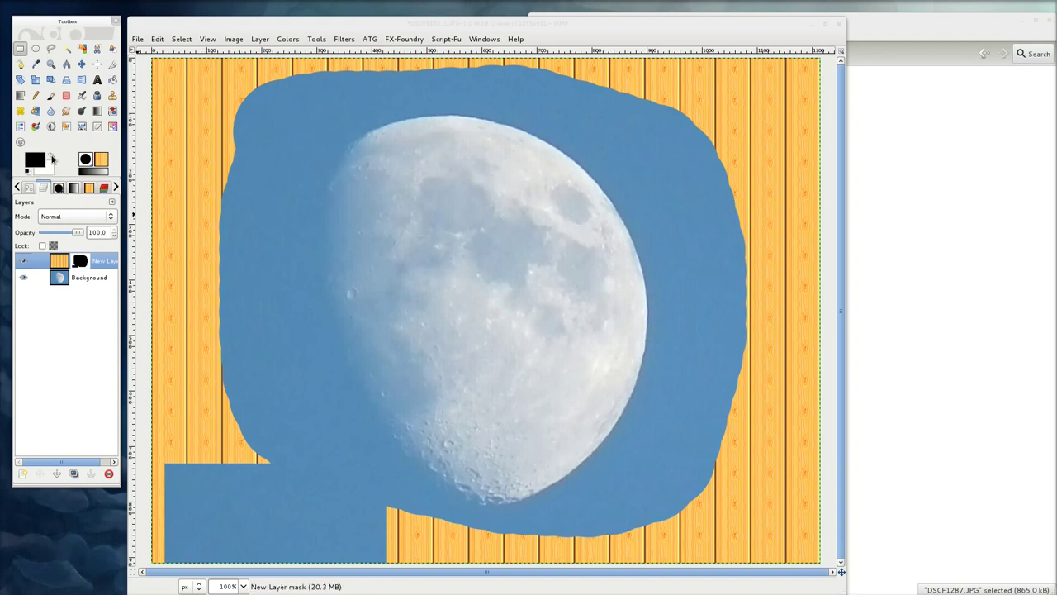
pyautogui.click(52, 159)
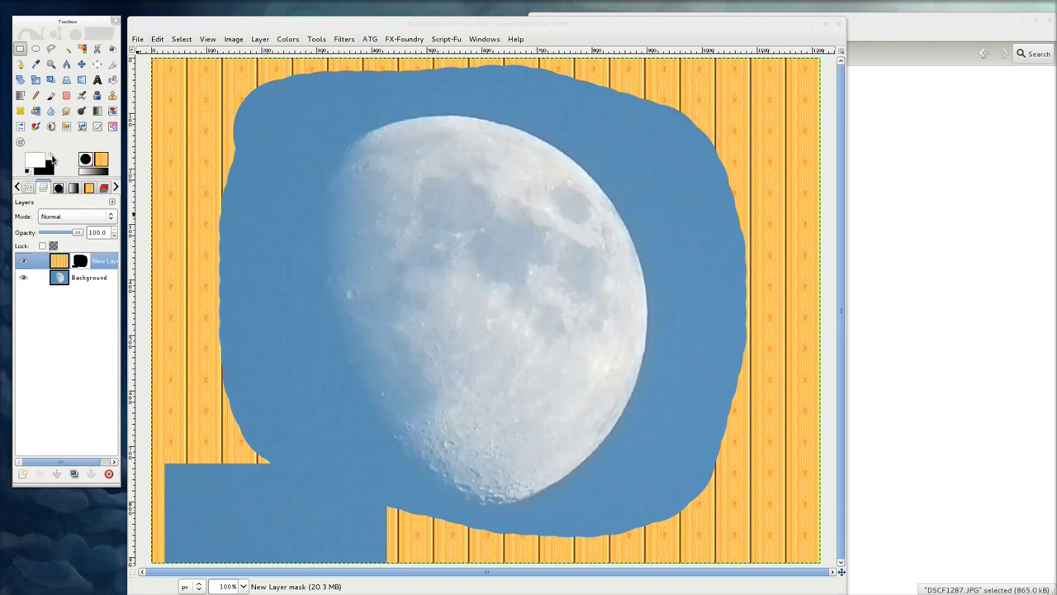
pyautogui.click(52, 158)
# - Paint white over the mask's cutout so wood planks cover everything again
pyautogui.press('p')
pyautogui.moveTo(236, 128)
pyautogui.mouseDown()
pyautogui.moveTo(277, 116)
pyautogui.moveTo(359, 118)
pyautogui.moveTo(403, 99)
pyautogui.moveTo(564, 106)
pyautogui.moveTo(644, 136)
pyautogui.mouseUp()
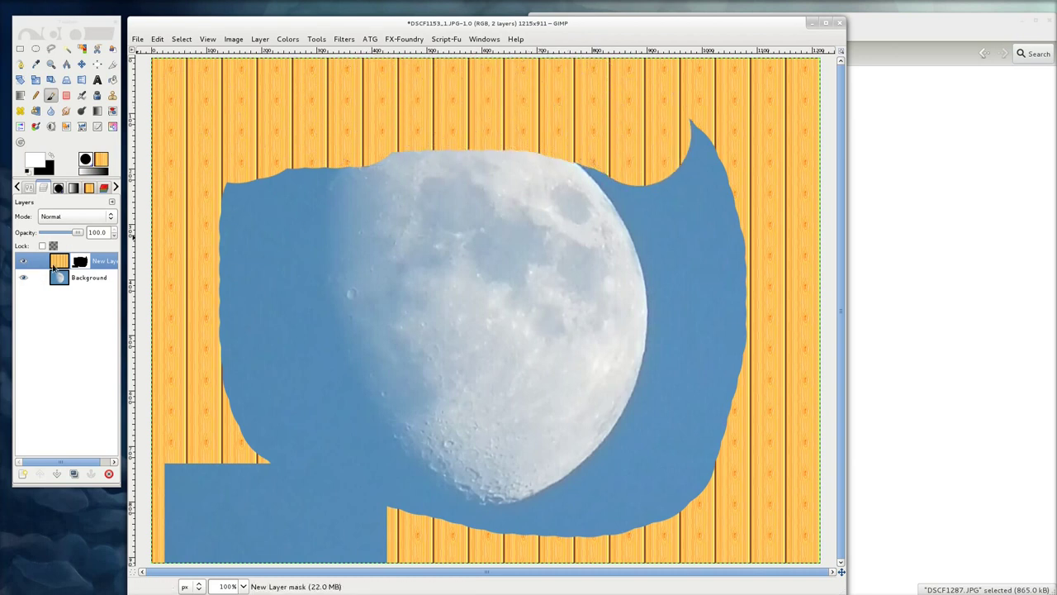
pyautogui.moveTo(610, 86)
pyautogui.mouseDown()
pyautogui.moveTo(642, 100)
pyautogui.moveTo(697, 154)
pyautogui.moveTo(722, 206)
pyautogui.moveTo(698, 237)
pyautogui.moveTo(614, 174)
pyautogui.moveTo(649, 213)
pyautogui.moveTo(713, 354)
pyautogui.moveTo(688, 555)
pyautogui.moveTo(492, 563)
pyautogui.moveTo(571, 550)
pyautogui.moveTo(620, 521)
pyautogui.moveTo(689, 337)
pyautogui.moveTo(661, 455)
pyautogui.moveTo(498, 554)
pyautogui.moveTo(302, 570)
pyautogui.moveTo(160, 487)
pyautogui.moveTo(390, 533)
pyautogui.moveTo(367, 530)
pyautogui.moveTo(243, 427)
pyautogui.moveTo(207, 229)
pyautogui.moveTo(283, 158)
pyautogui.moveTo(283, 196)
pyautogui.moveTo(426, 566)
pyautogui.moveTo(649, 471)
pyautogui.moveTo(292, 439)
pyautogui.moveTo(637, 405)
pyautogui.moveTo(341, 308)
pyautogui.moveTo(621, 322)
pyautogui.moveTo(420, 288)
pyautogui.mouseUp()
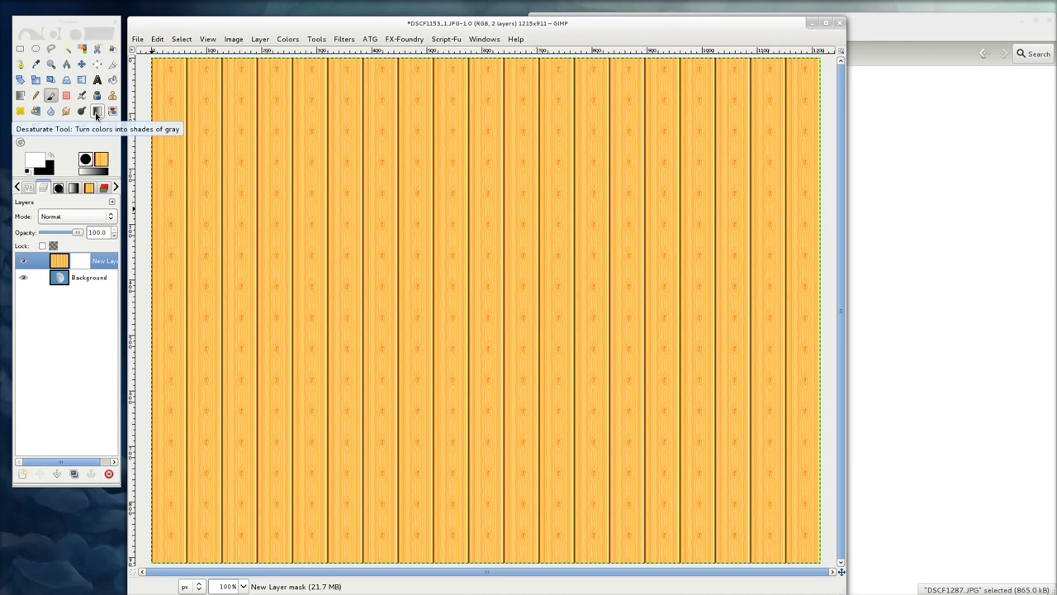
# - Add New Layer#1 with a top-to-bottom white-to-black gradient, then hide it
pyautogui.click(21, 98)
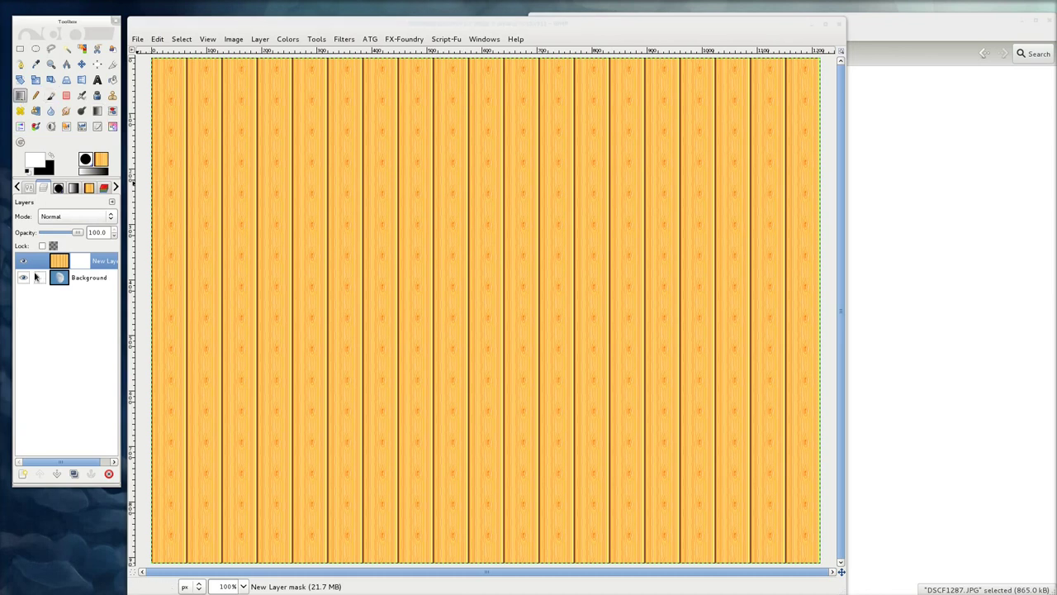
pyautogui.click(22, 474)
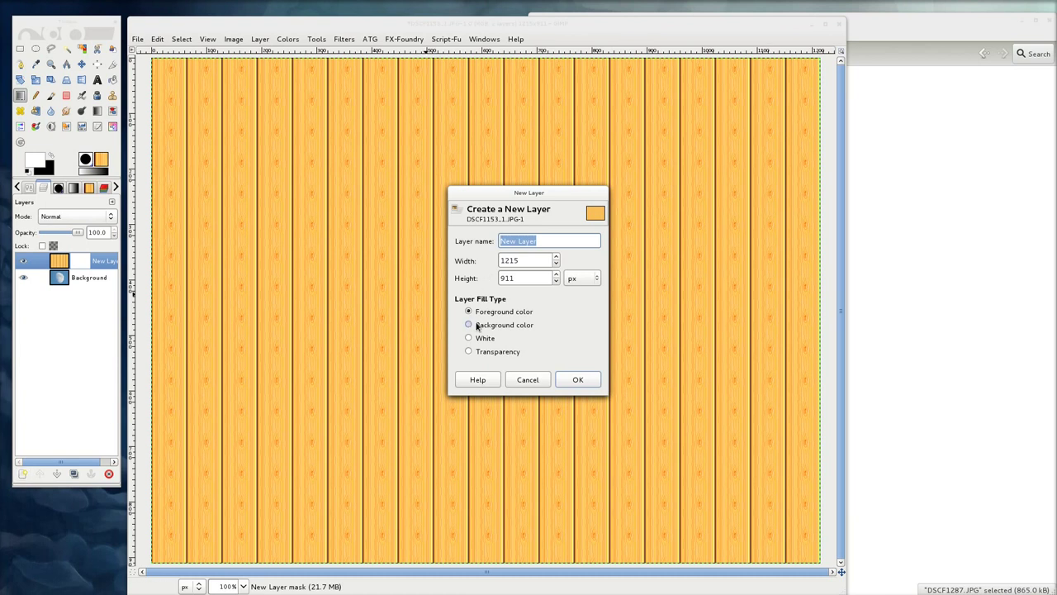
pyautogui.click(570, 380)
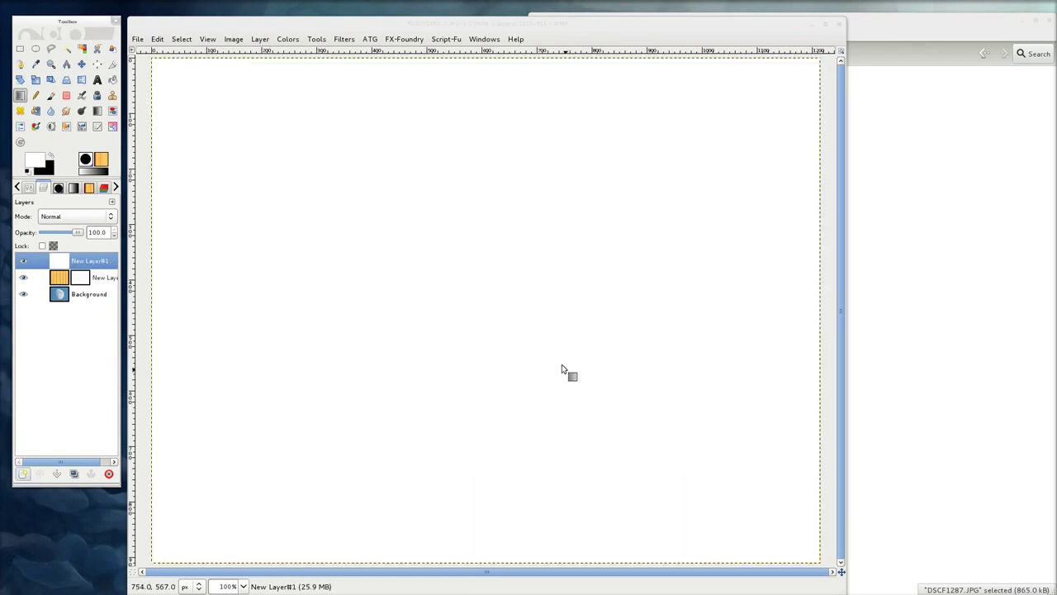
pyautogui.moveTo(483, 100); pyautogui.dragTo(481, 514)
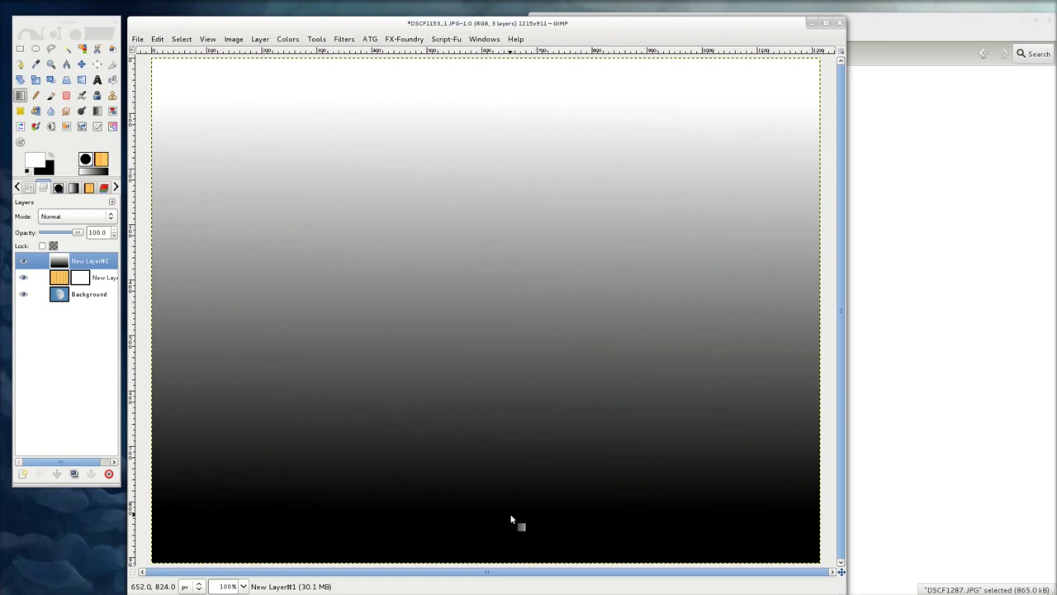
pyautogui.click(23, 262)
# - Drag a vertical fade on the wood layer's mask and view the mask alone
pyautogui.click(83, 280)
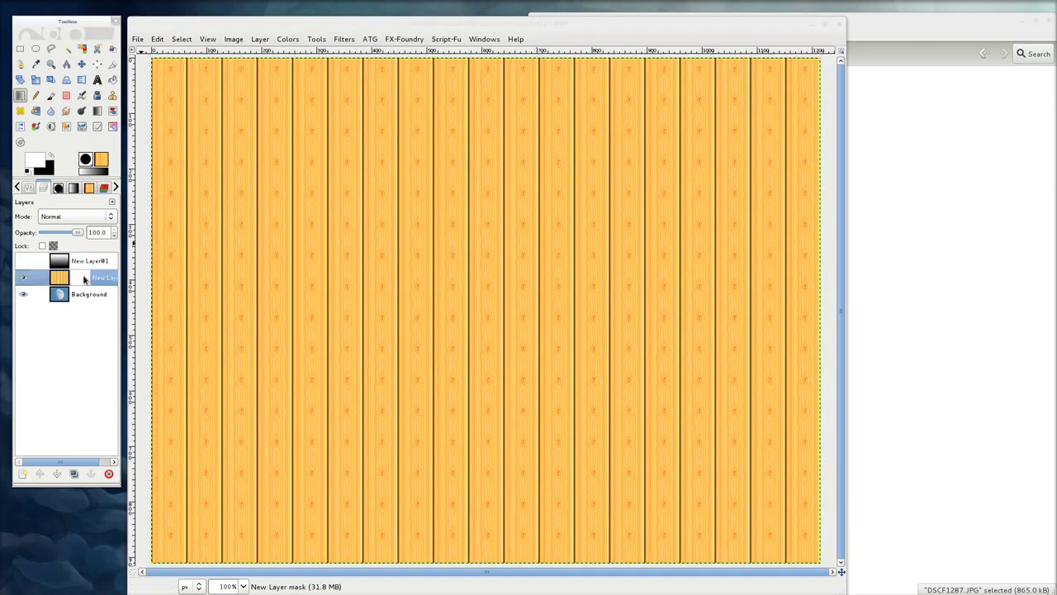
pyautogui.moveTo(480, 72); pyautogui.dragTo(481, 440)
pyautogui.moveTo(481, 516); pyautogui.dragTo(482, 518)
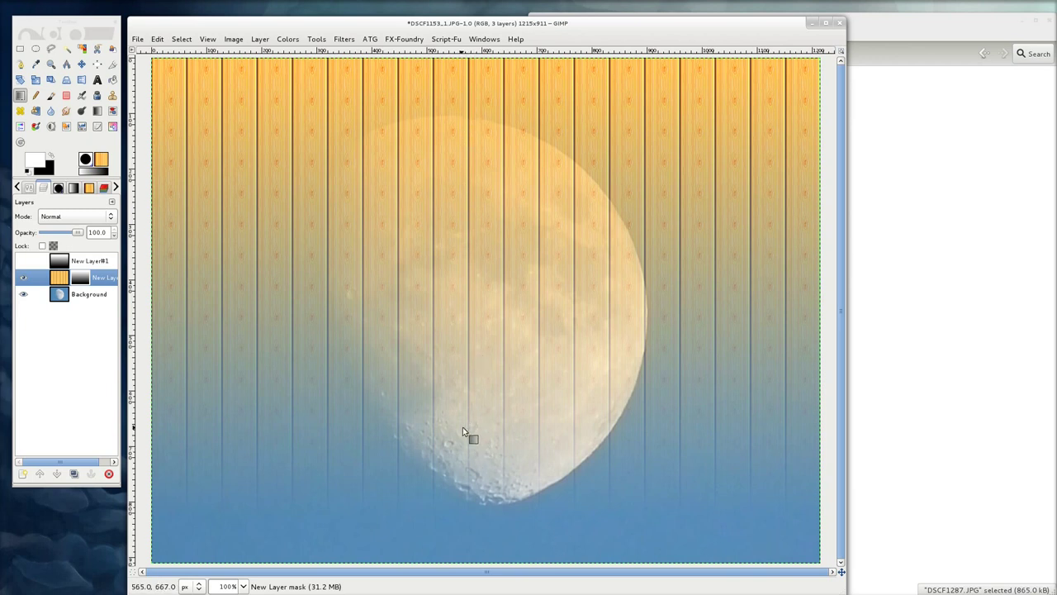
pyautogui.rightClick(73, 279)
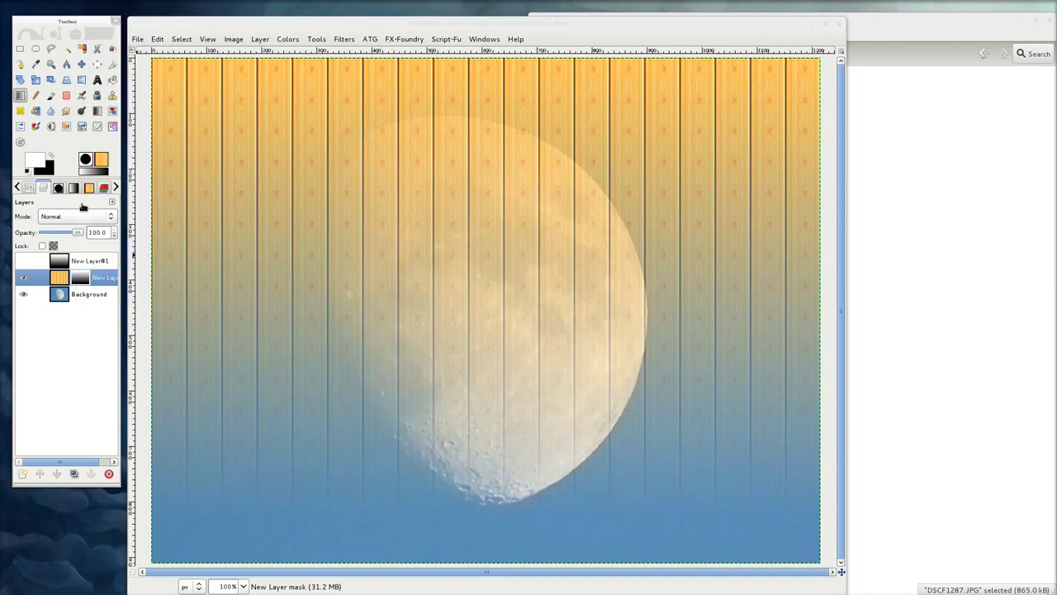
pyautogui.click(116, 200)
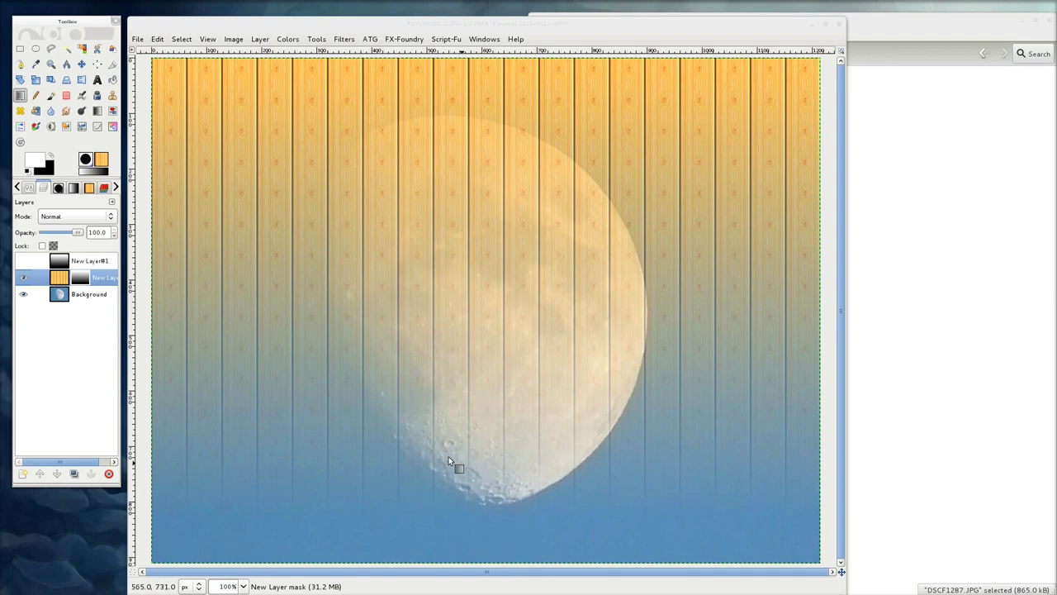
# - Redraw the mask gradient diagonally so wood stays only in the lower-left corner
pyautogui.moveTo(199, 207); pyautogui.dragTo(777, 375)
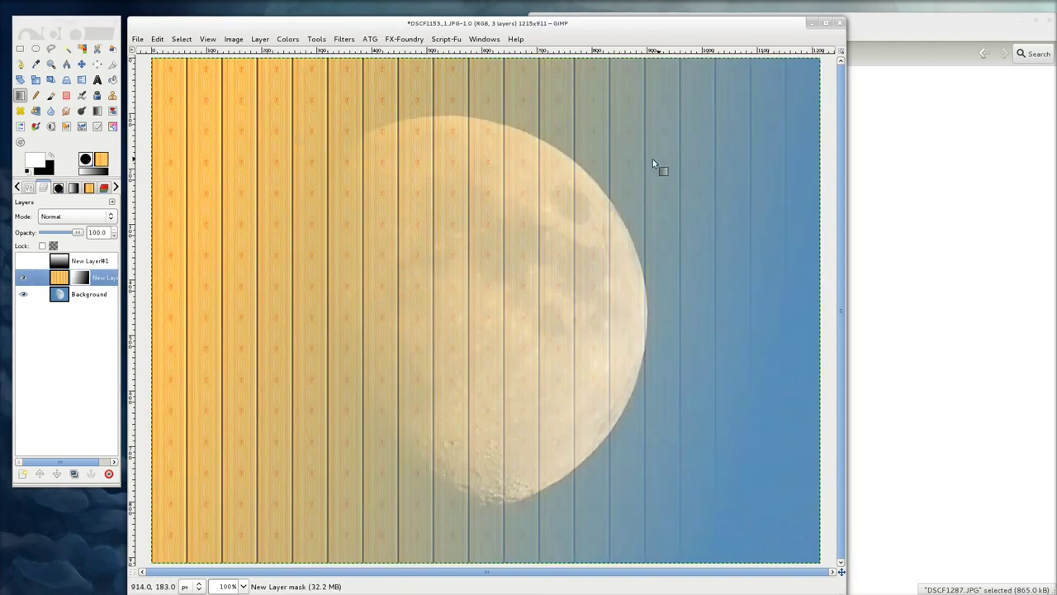
pyautogui.moveTo(248, 448); pyautogui.dragTo(699, 168)
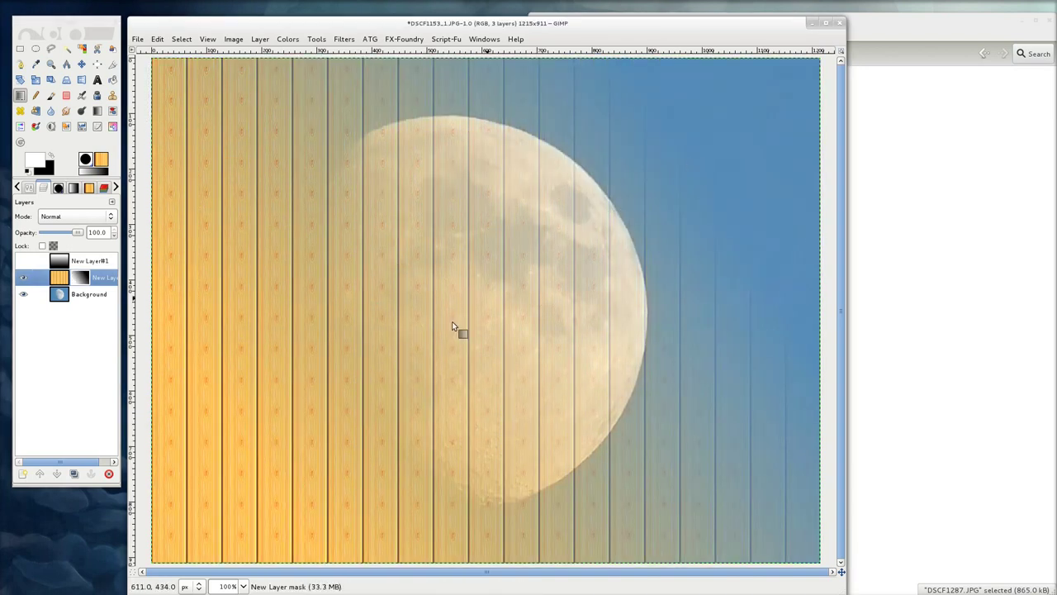
pyautogui.moveTo(189, 514); pyautogui.dragTo(484, 319)
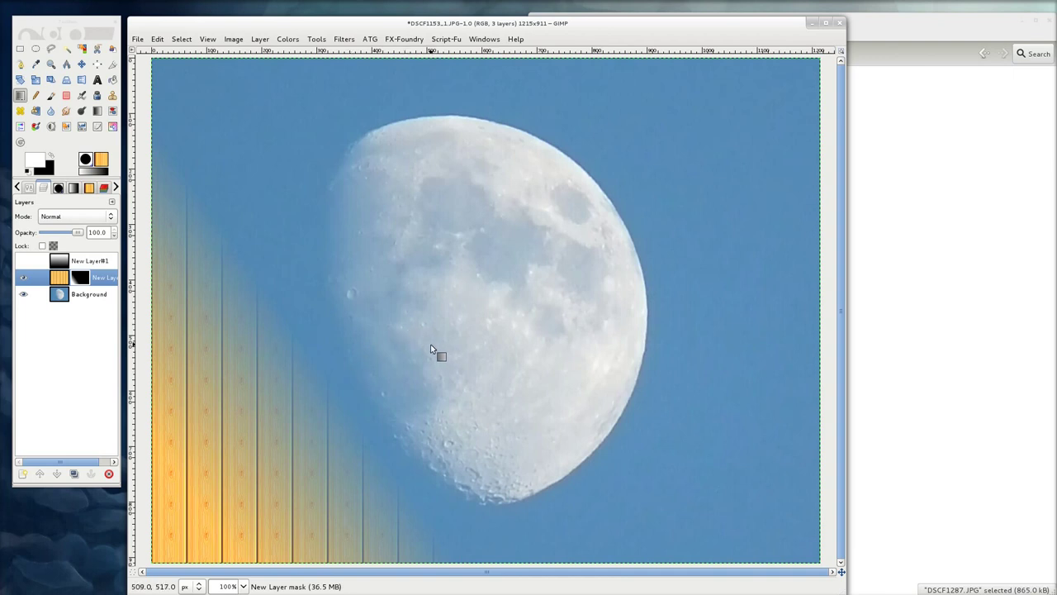
# - Delete the wood layer's gradient mask
pyautogui.click(85, 281)
pyautogui.rightClick(85, 281)
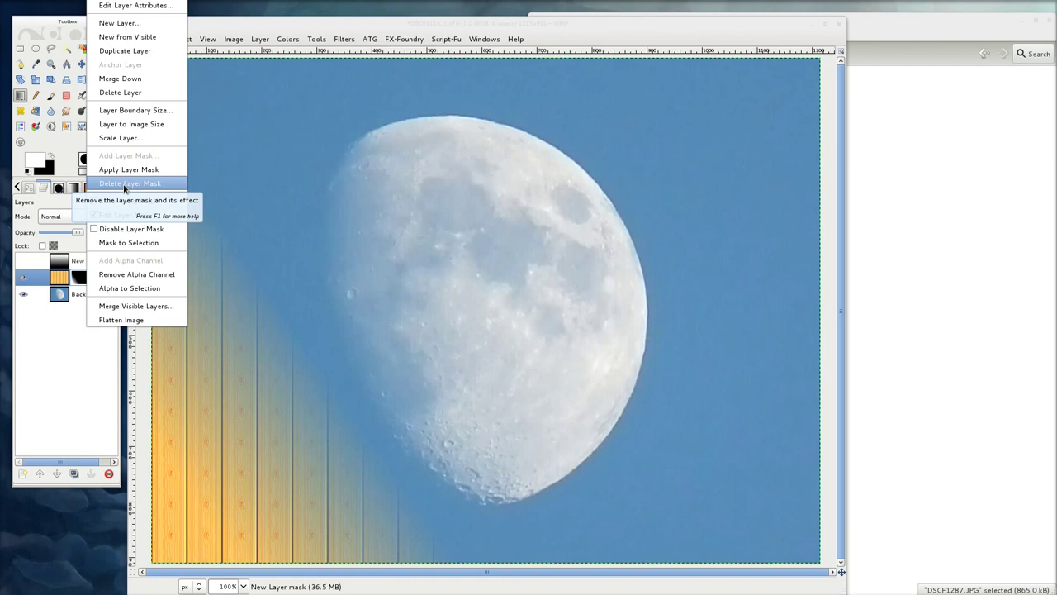
pyautogui.click(124, 184)
# - Add a Black (full transparency) layer mask to the wood layer
pyautogui.rightClick(83, 263)
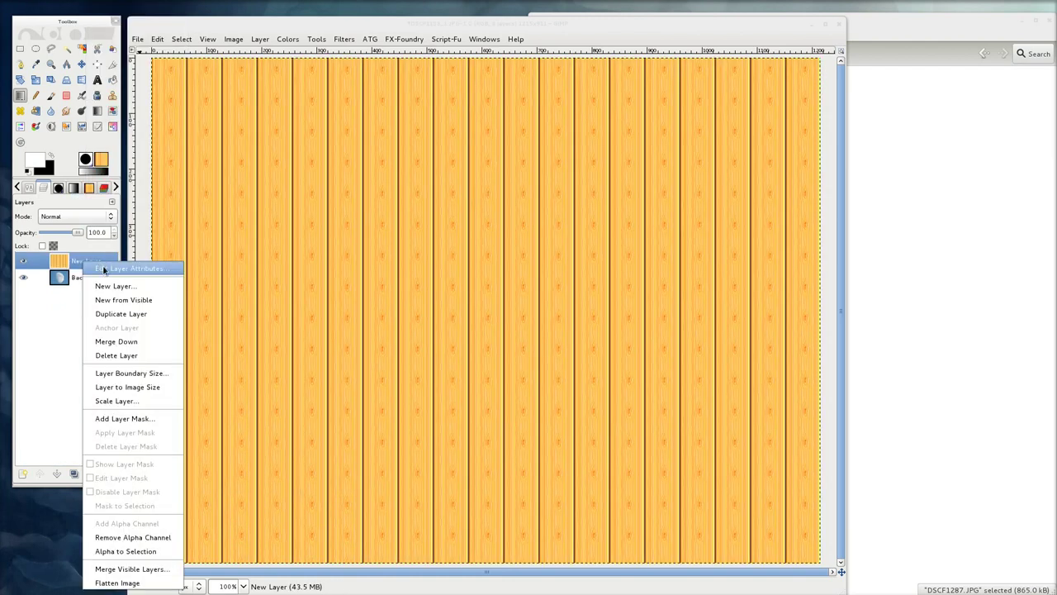
pyautogui.click(122, 419)
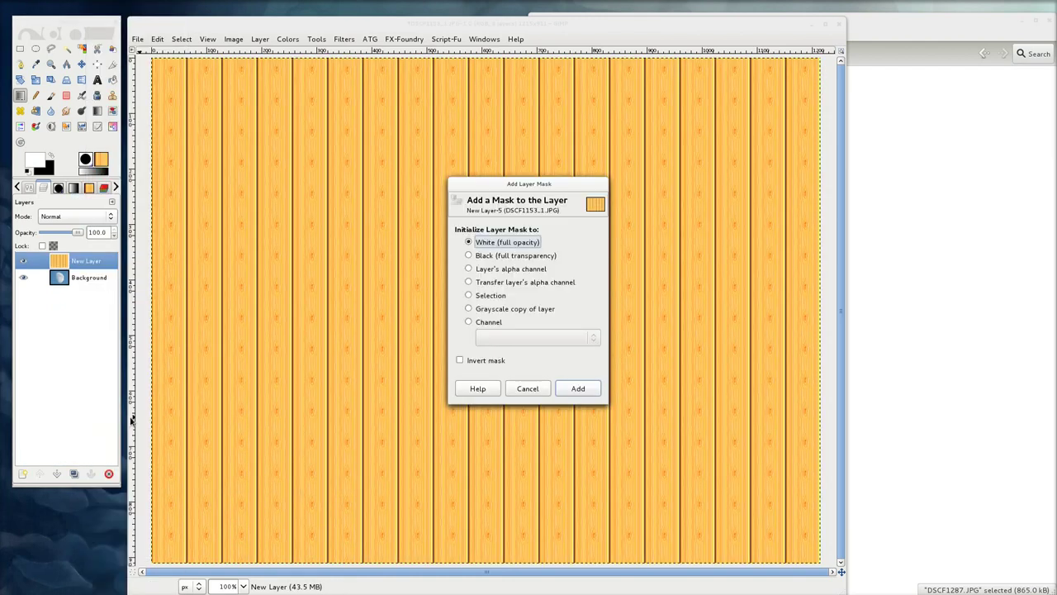
pyautogui.click(468, 256)
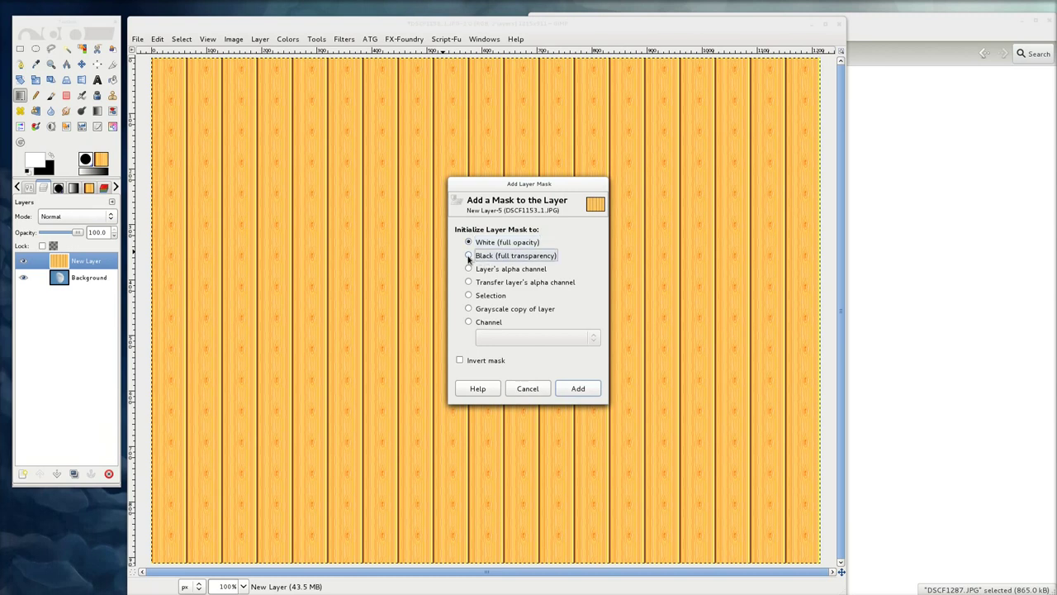
pyautogui.click(577, 389)
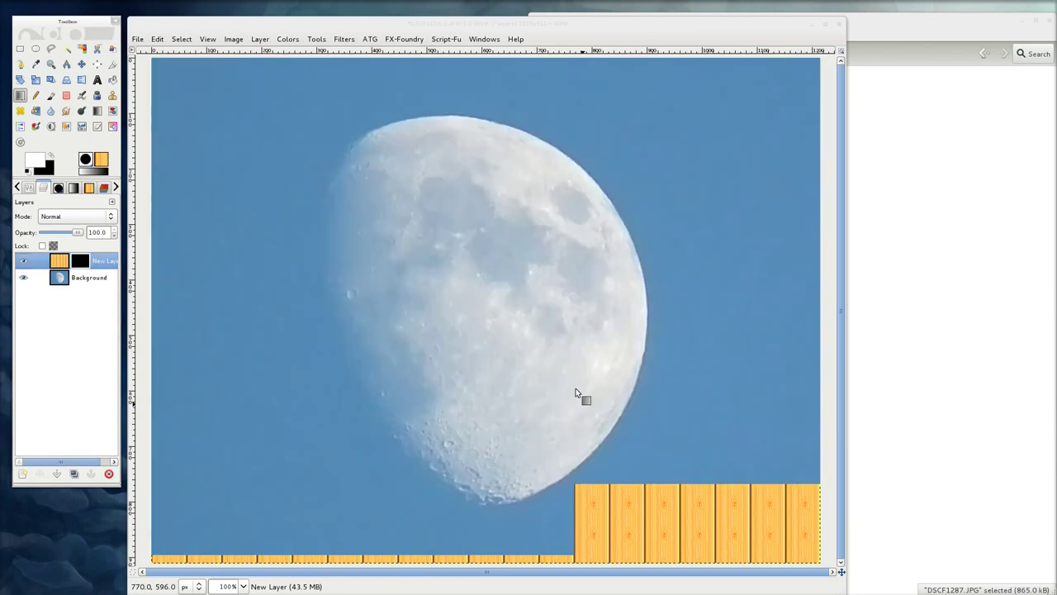
# - Check the layer's mask options and switch to the Paintbrush for painting white
pyautogui.rightClick(84, 267)
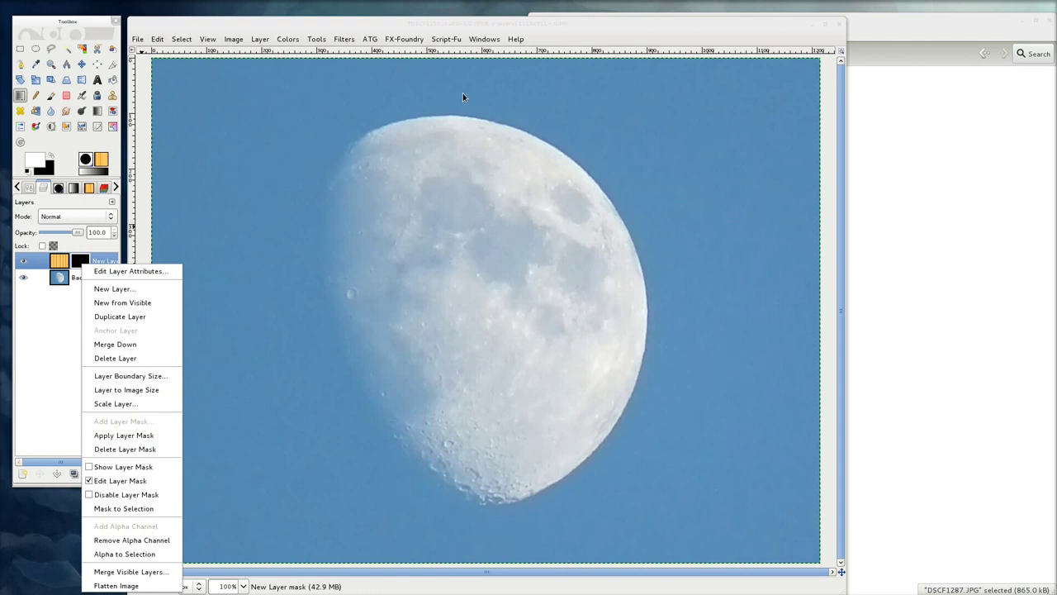
pyautogui.click(51, 259)
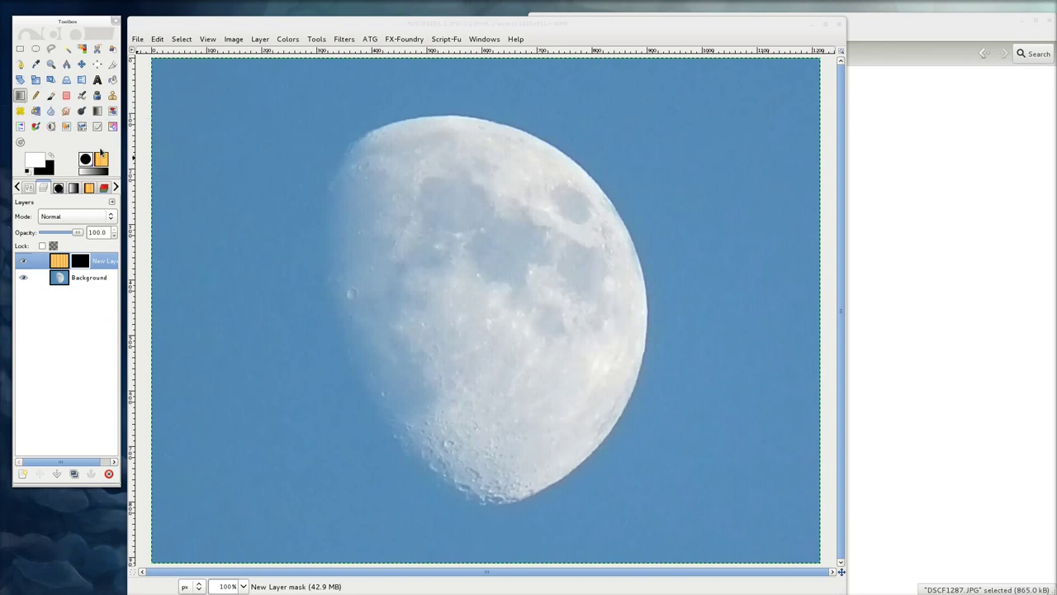
pyautogui.click(50, 95)
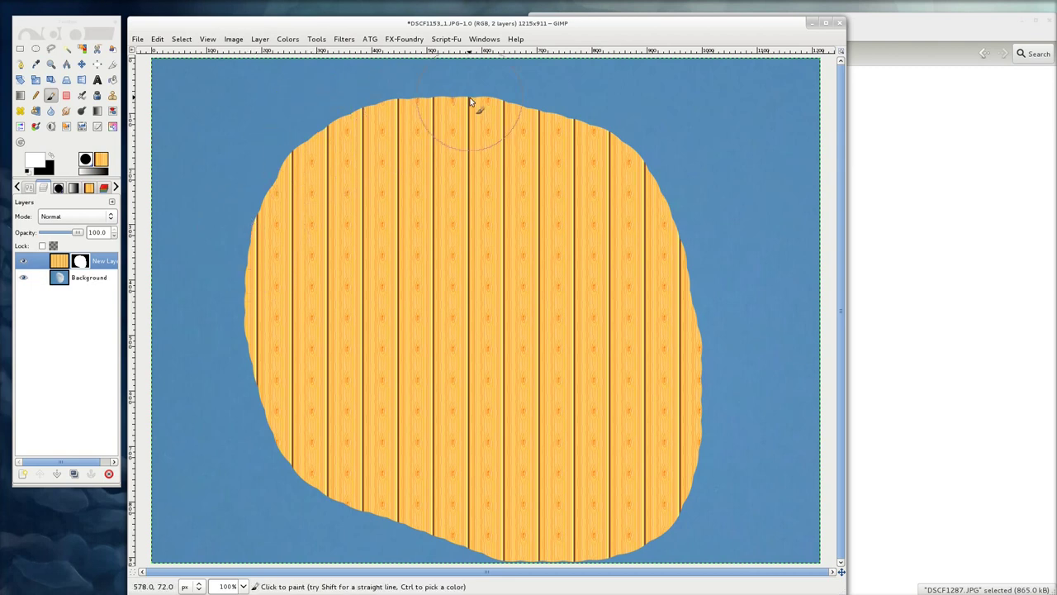
# - Apply a 37-pixel Gaussian Blur to the wood layer's mask
pyautogui.scroll(3, 664, 182)
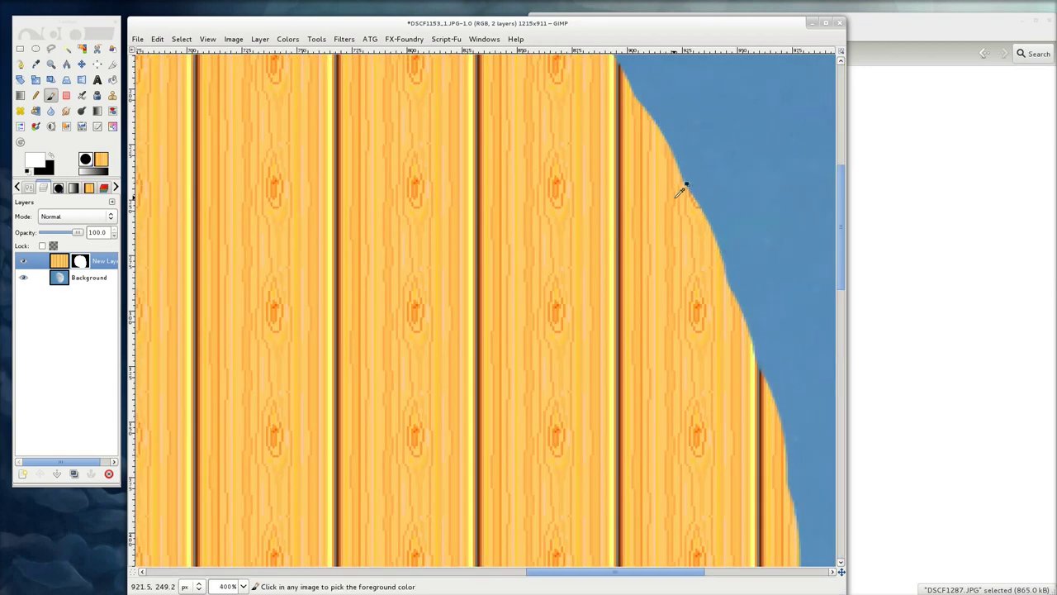
pyautogui.scroll(3, 683, 190)
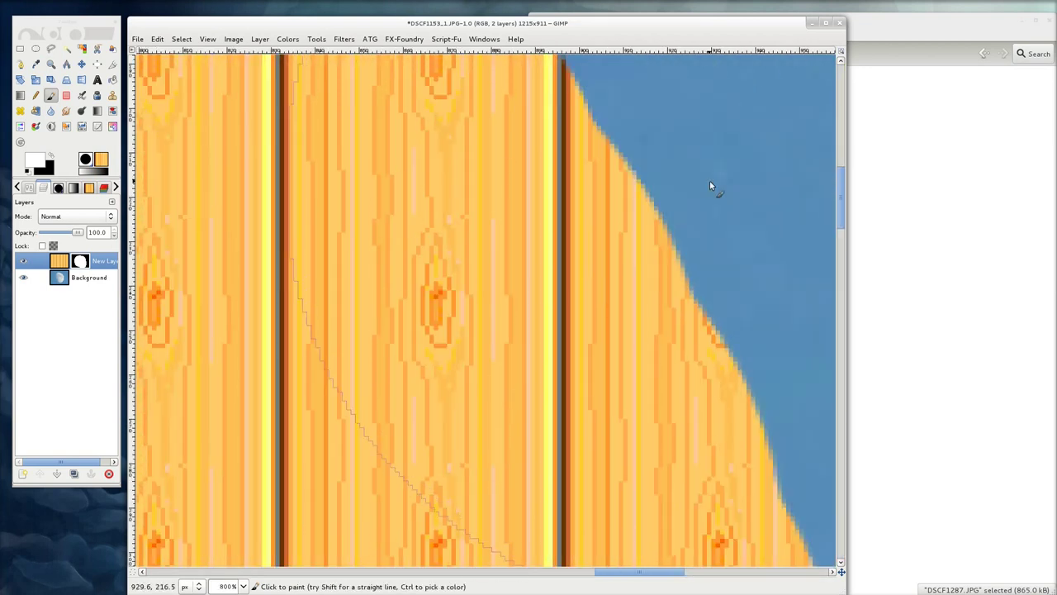
pyautogui.scroll(-2, 651, 203)
pyautogui.scroll(-2, 652, 200)
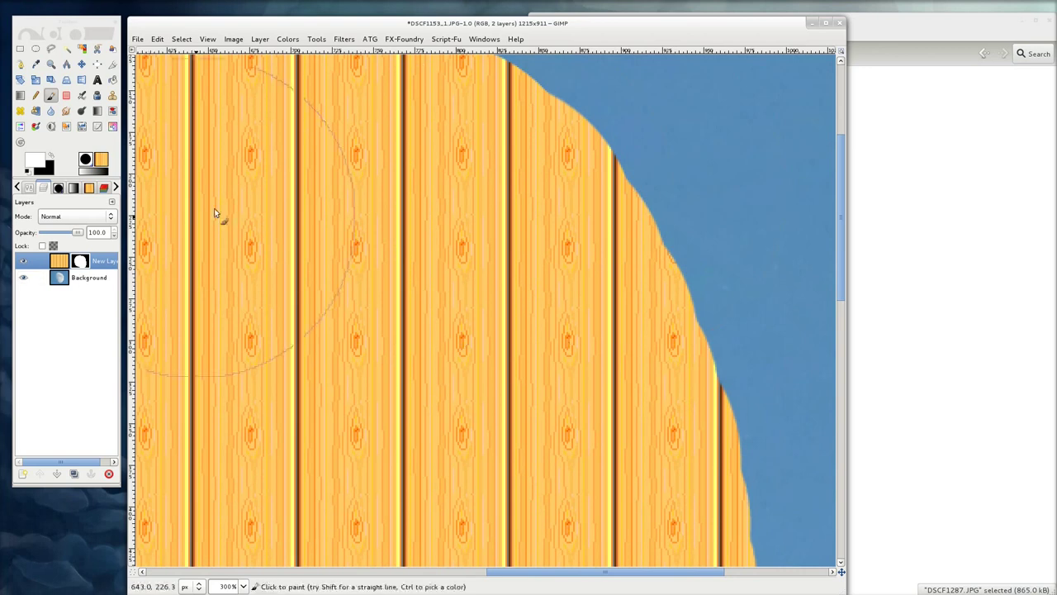
pyautogui.click(344, 39)
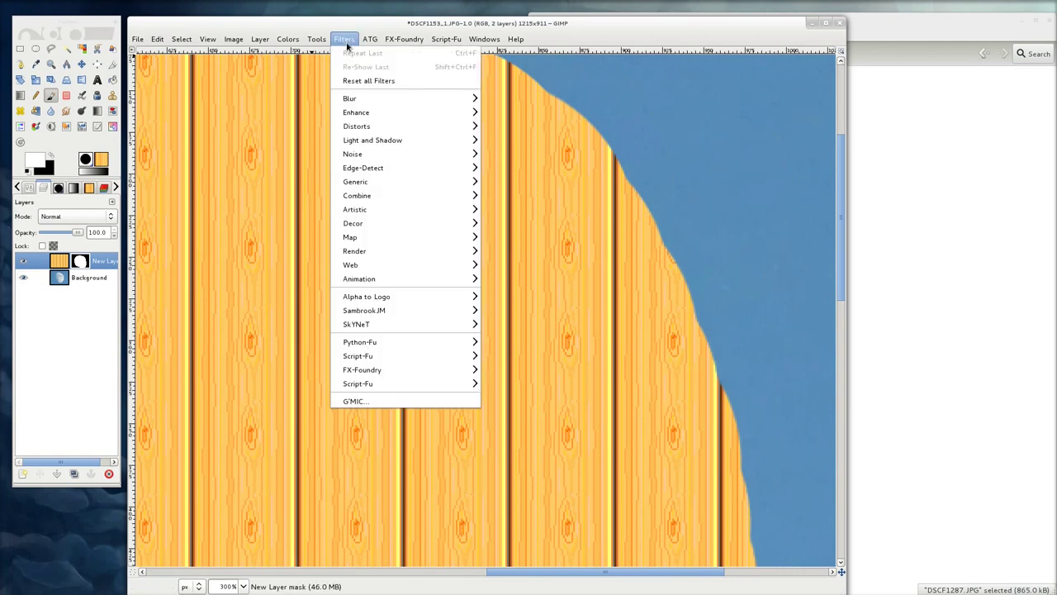
pyautogui.moveTo(405, 98)
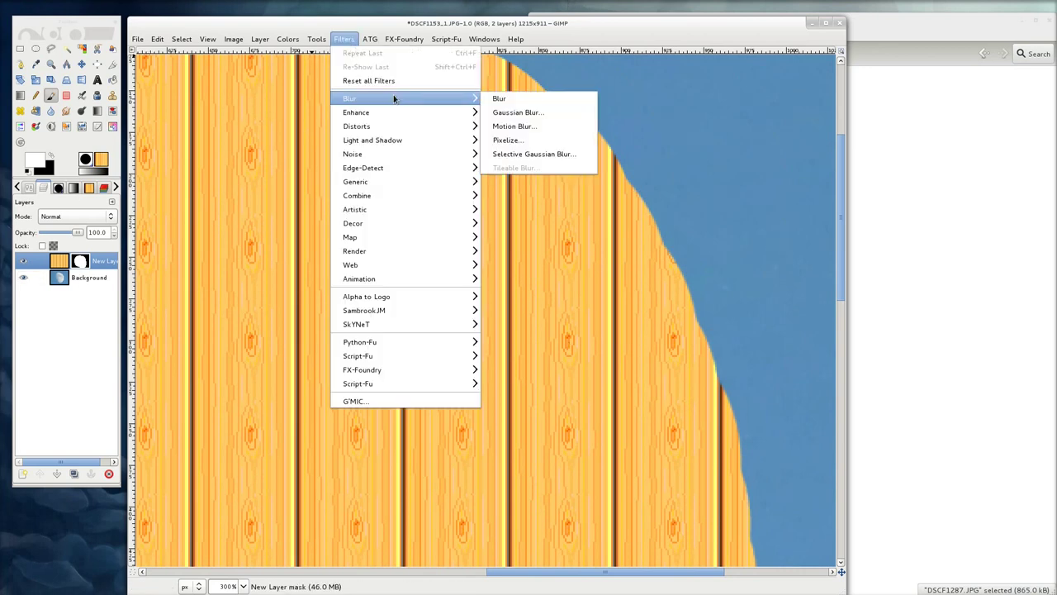
pyautogui.click(521, 107)
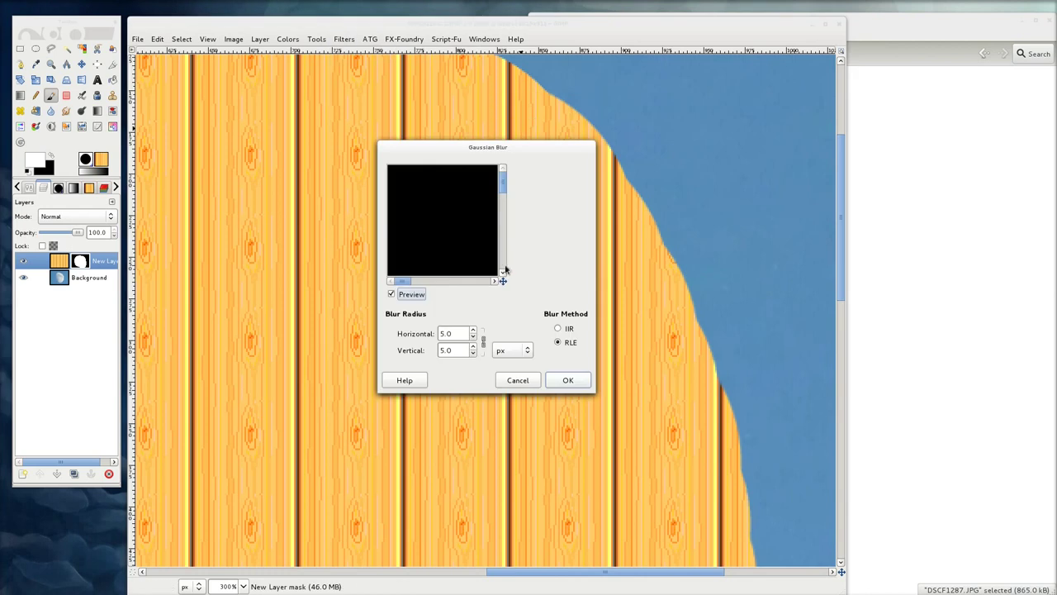
pyautogui.moveTo(504, 283); pyautogui.dragTo(517, 285)
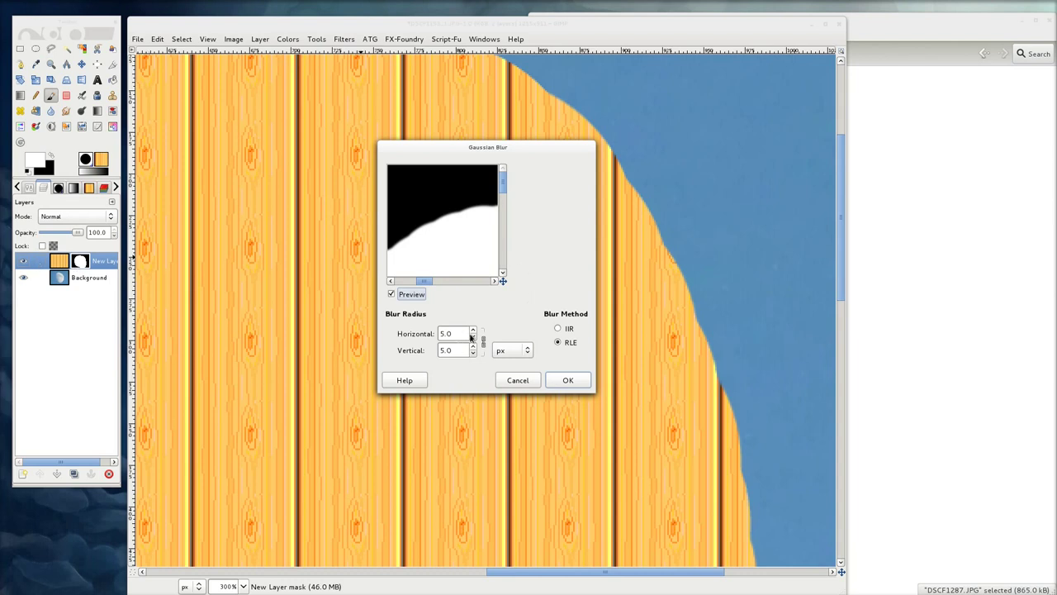
pyautogui.click(474, 333)
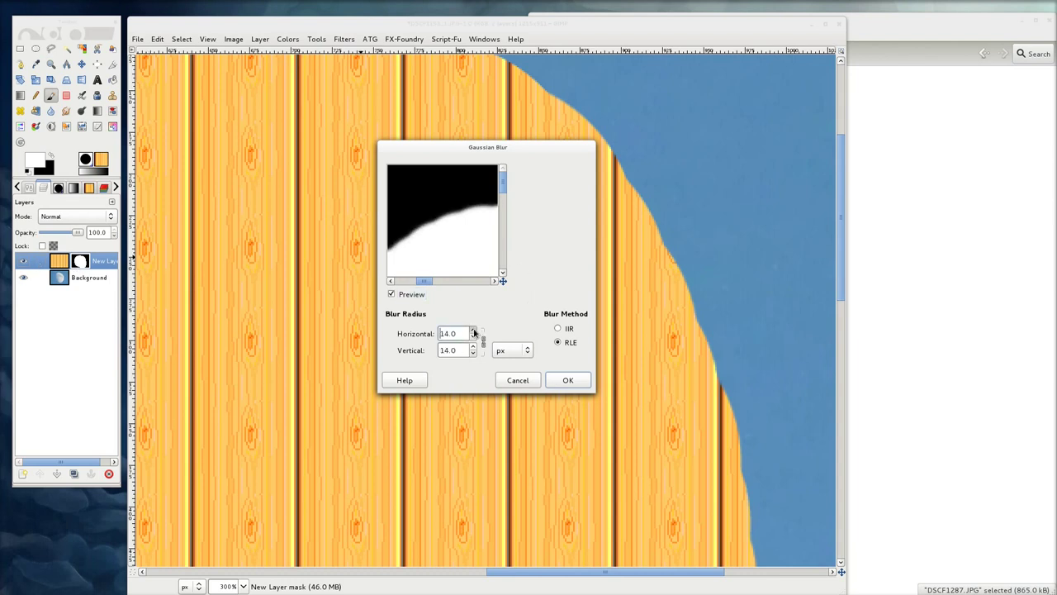
pyautogui.click(474, 333)
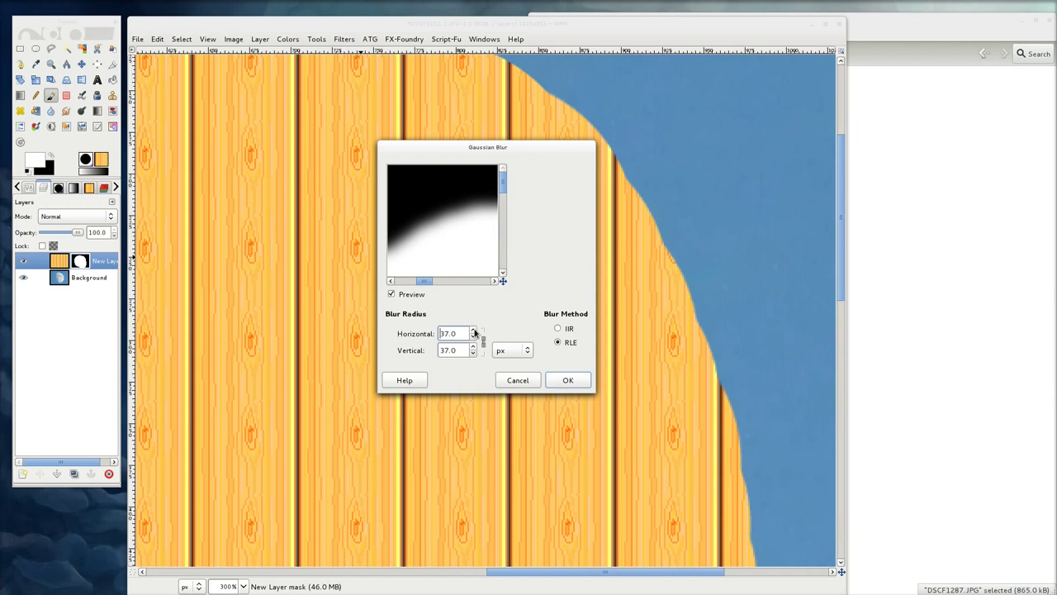
pyautogui.click(568, 380)
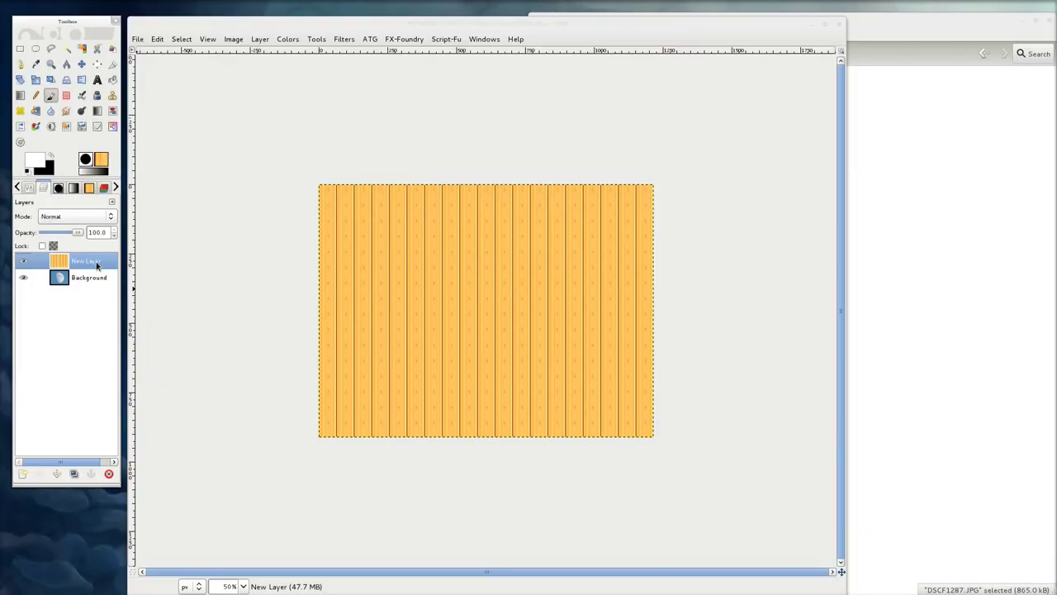
# - Open the wood layer's Add Layer Mask dialog and cancel it without adding a mask
pyautogui.rightClick(97, 264)
pyautogui.click(116, 417)
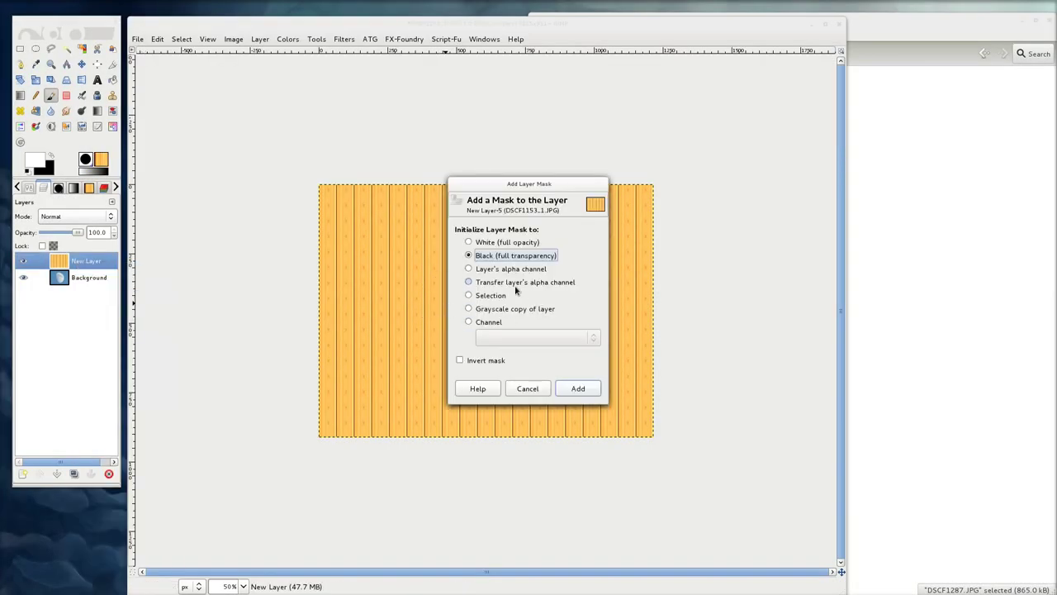
pyautogui.click(538, 389)
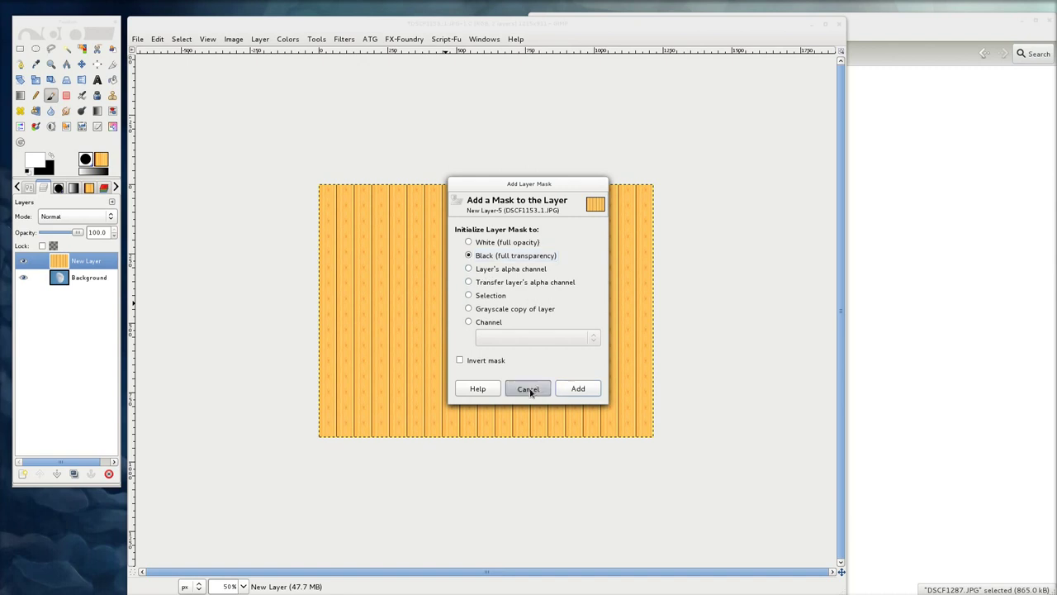
# - Select an ellipse in the middle of the wood planks and invert the selection
pyautogui.click(35, 47)
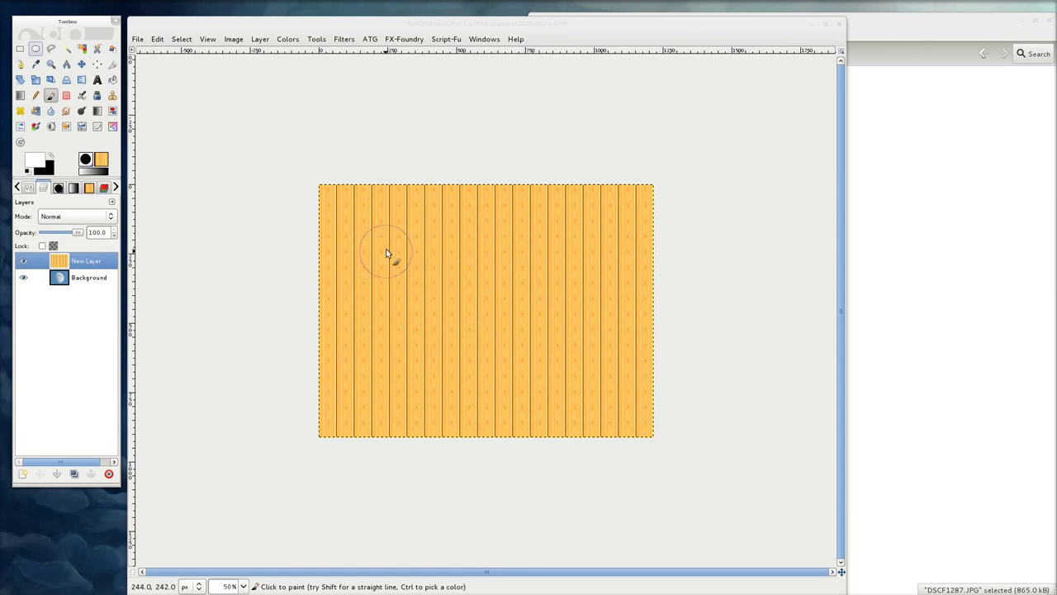
pyautogui.doubleClick(36, 47)
pyautogui.moveTo(384, 235); pyautogui.dragTo(595, 388)
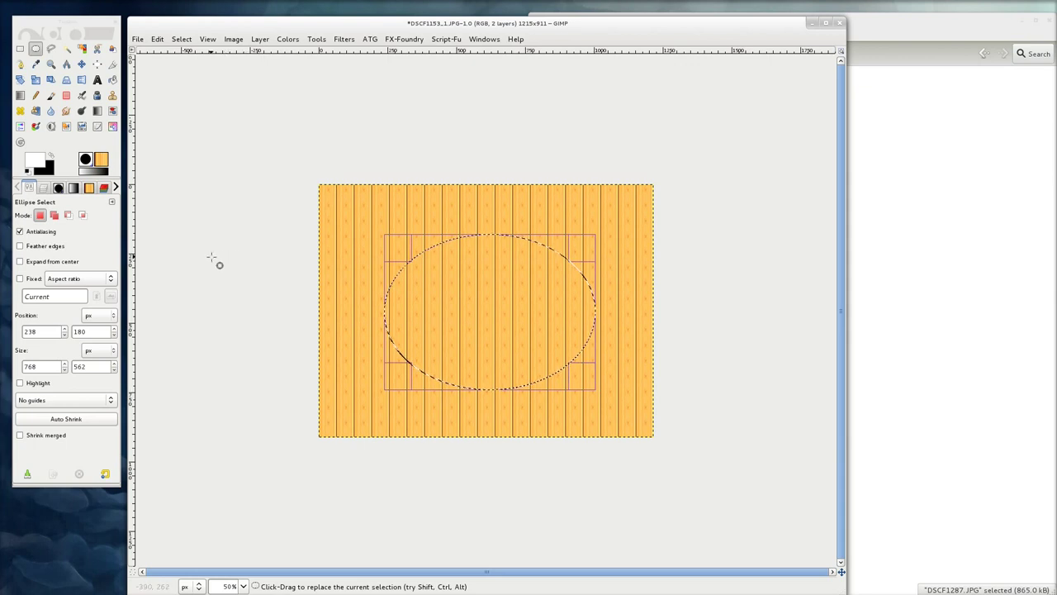
pyautogui.click(182, 39)
pyautogui.click(195, 80)
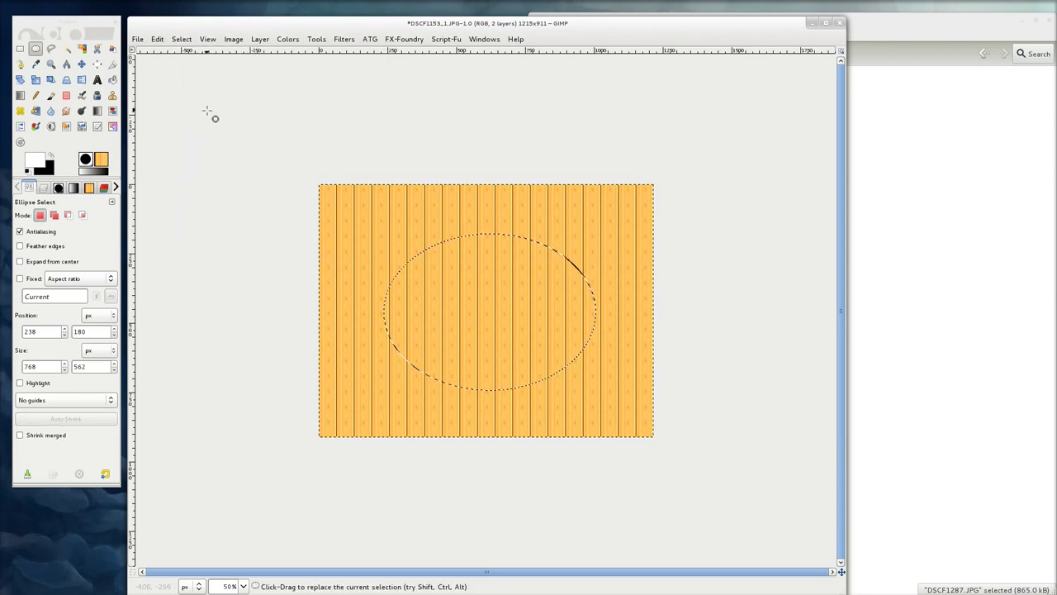
# - Delete the wood outside the oval and clear the selection
pyautogui.press('Delete')
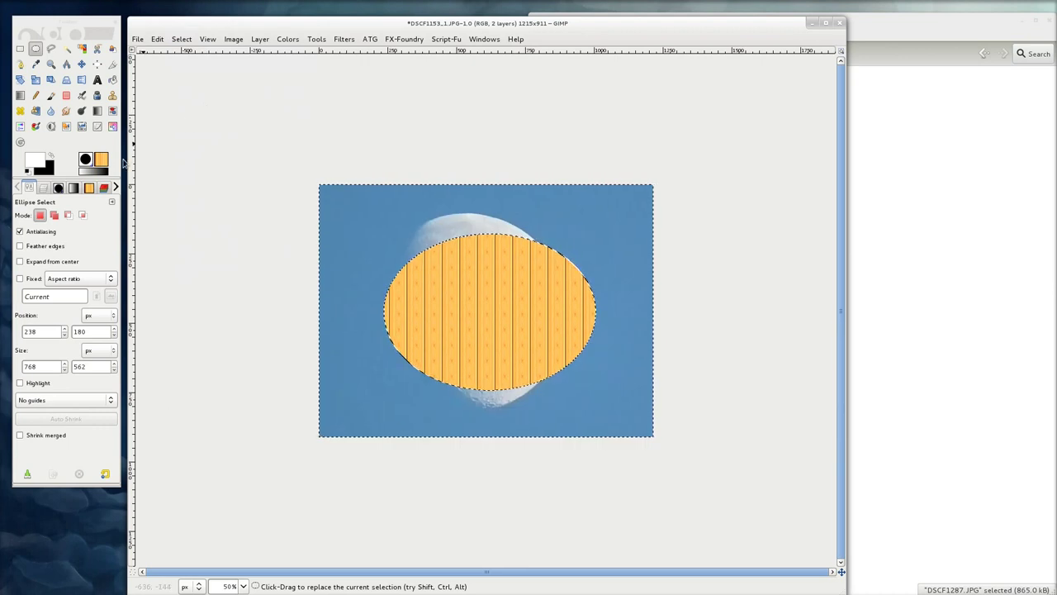
pyautogui.click(56, 190)
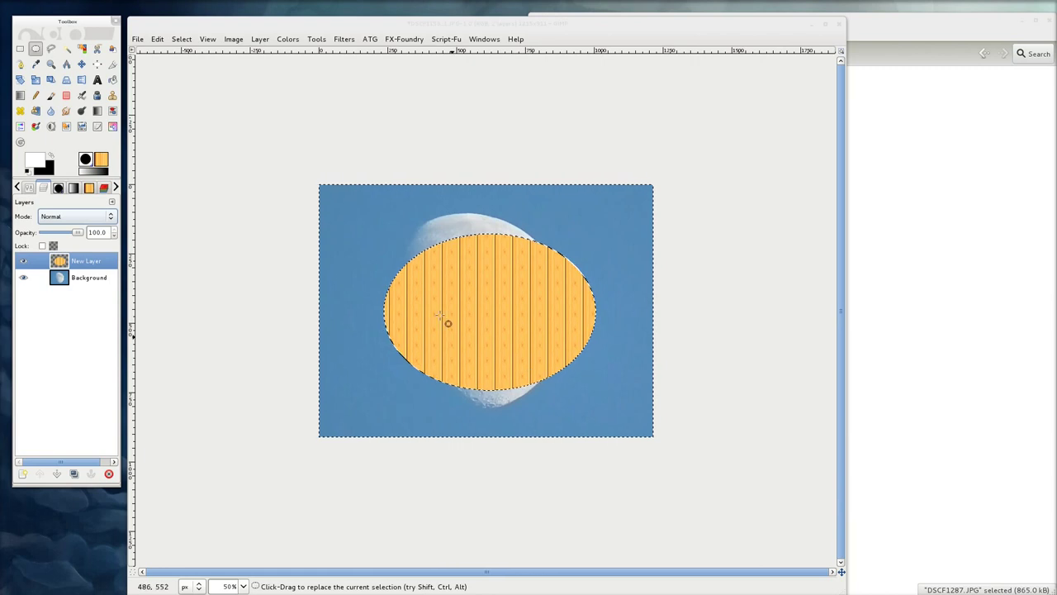
pyautogui.click(181, 39)
pyautogui.click(194, 66)
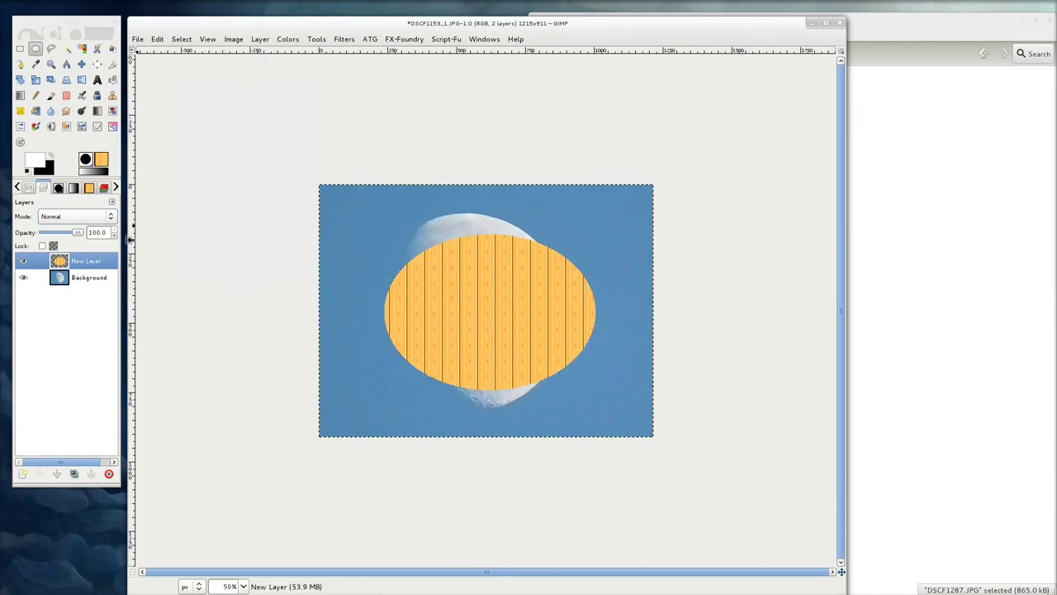
pyautogui.rightClick(81, 261)
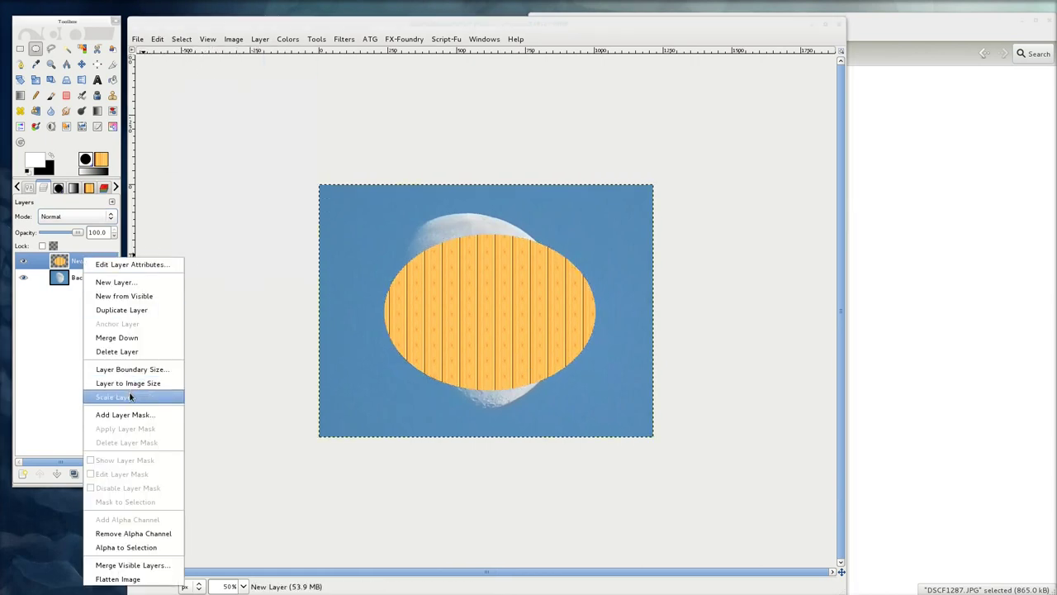
# - Add a mask from the oval wood layer's alpha channel and view the mask alone
pyautogui.click(124, 415)
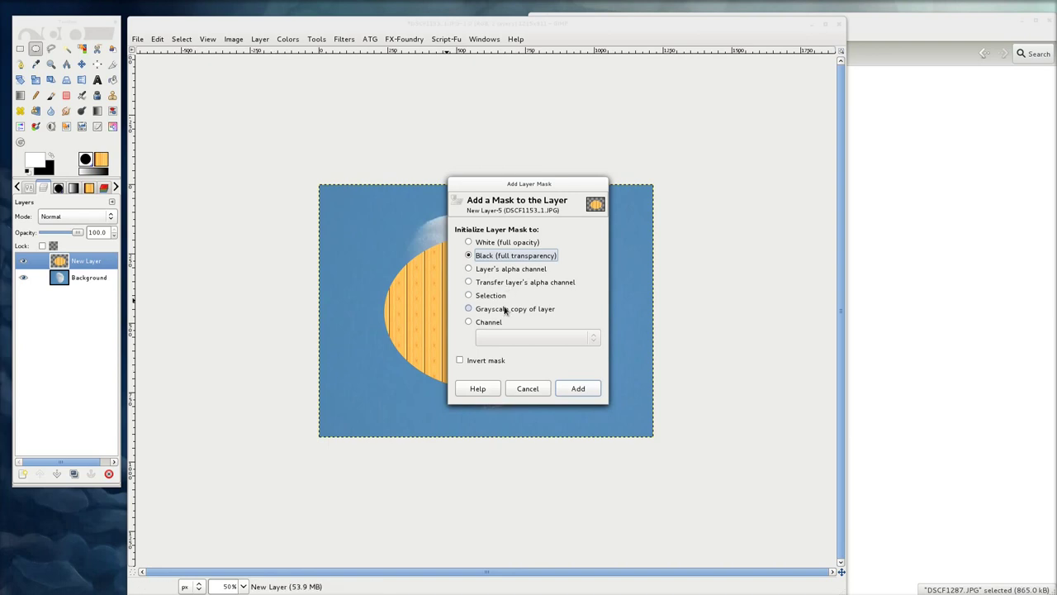
pyautogui.click(469, 268)
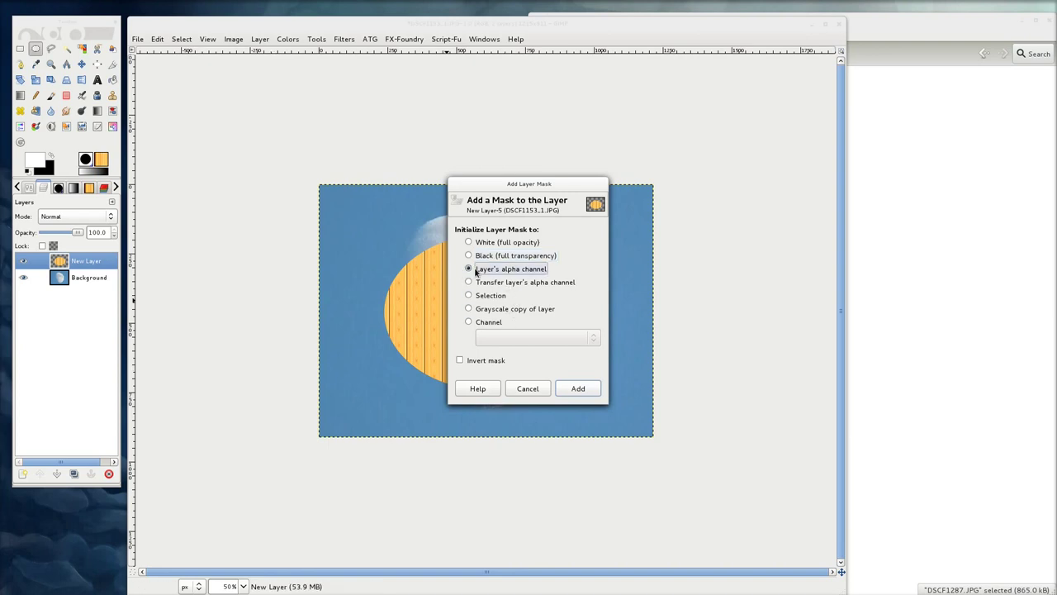
pyautogui.press('Return')
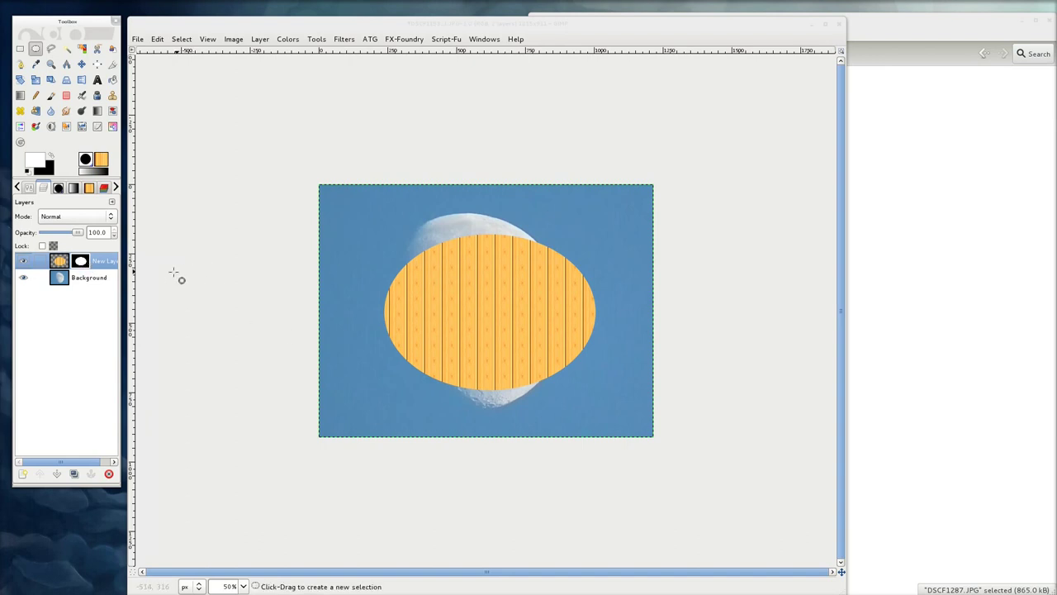
pyautogui.scroll(3, 386, 256)
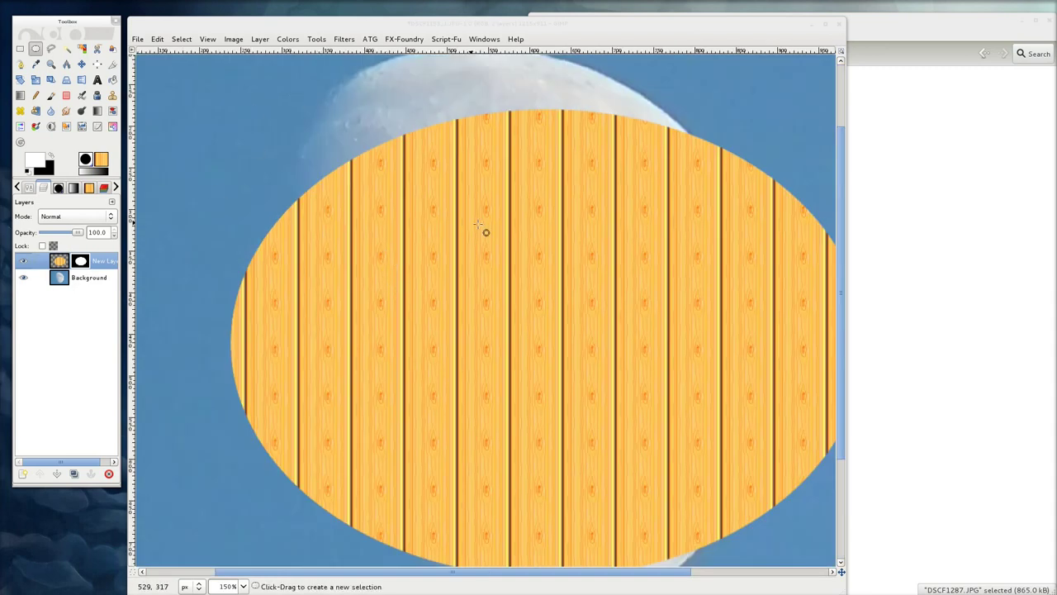
pyautogui.rightClick(105, 263)
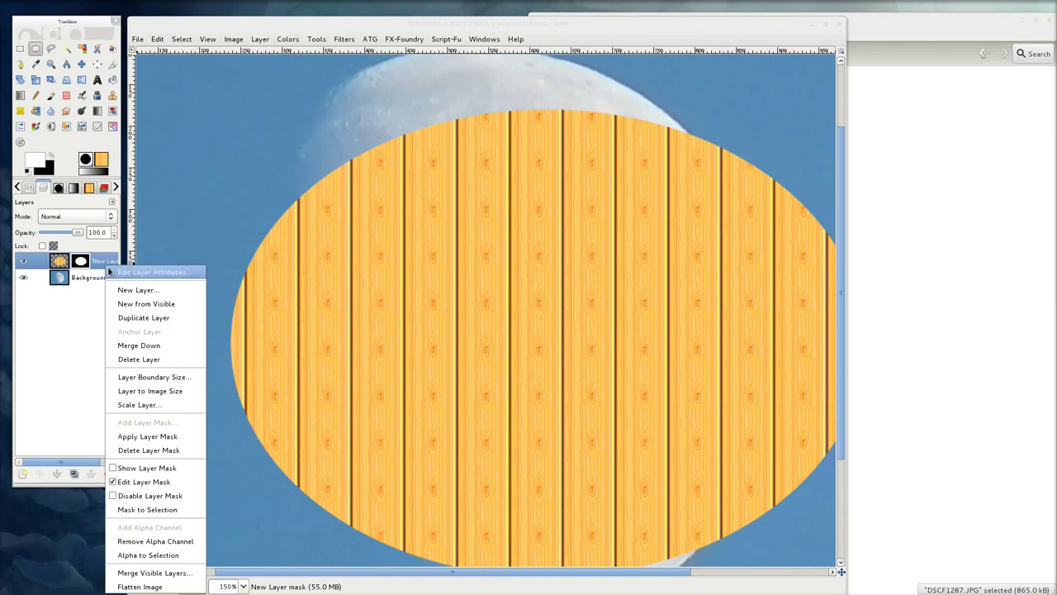
pyautogui.click(112, 468)
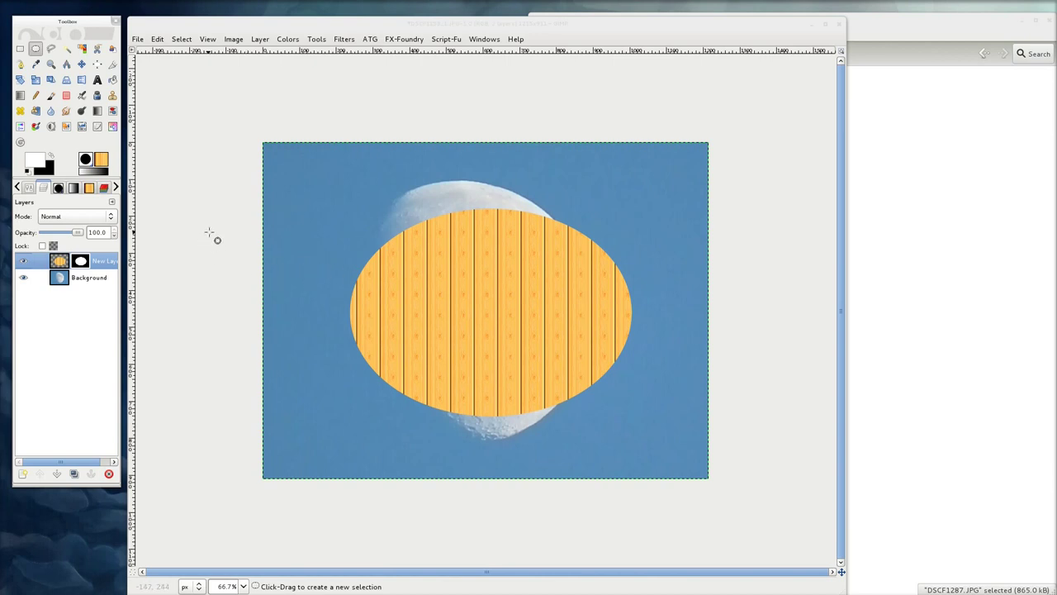
# - Dismiss the layer menu and remove the oval selection
pyautogui.rightClick(81, 266)
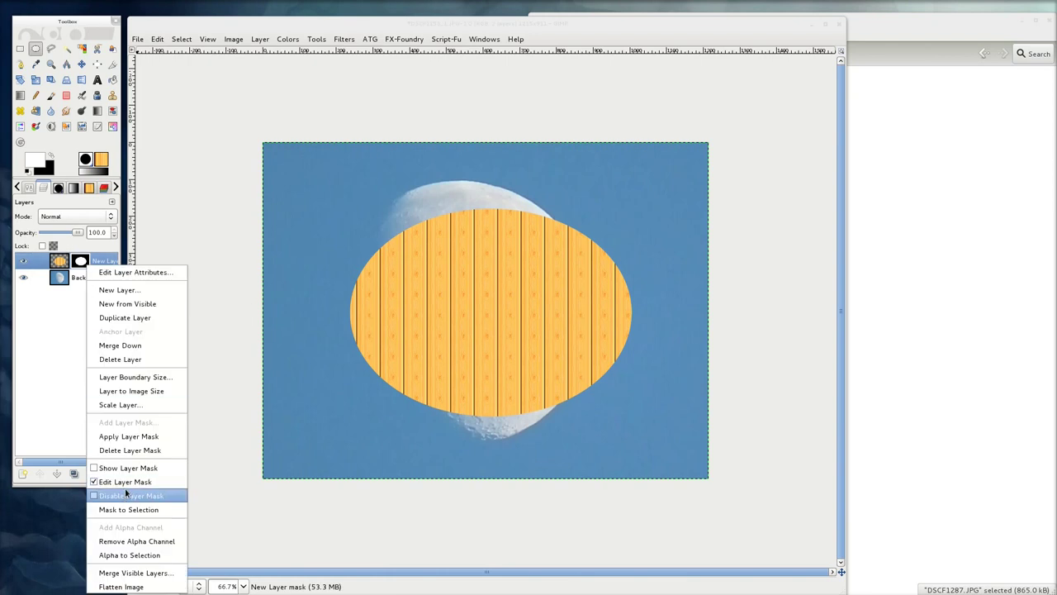
pyautogui.click(53, 298)
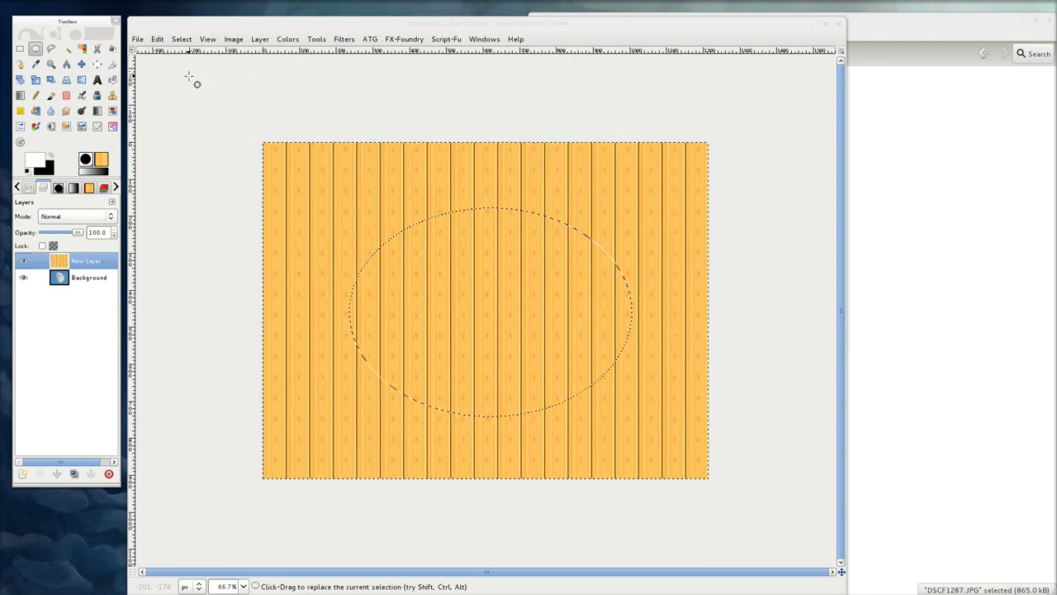
pyautogui.click(189, 39)
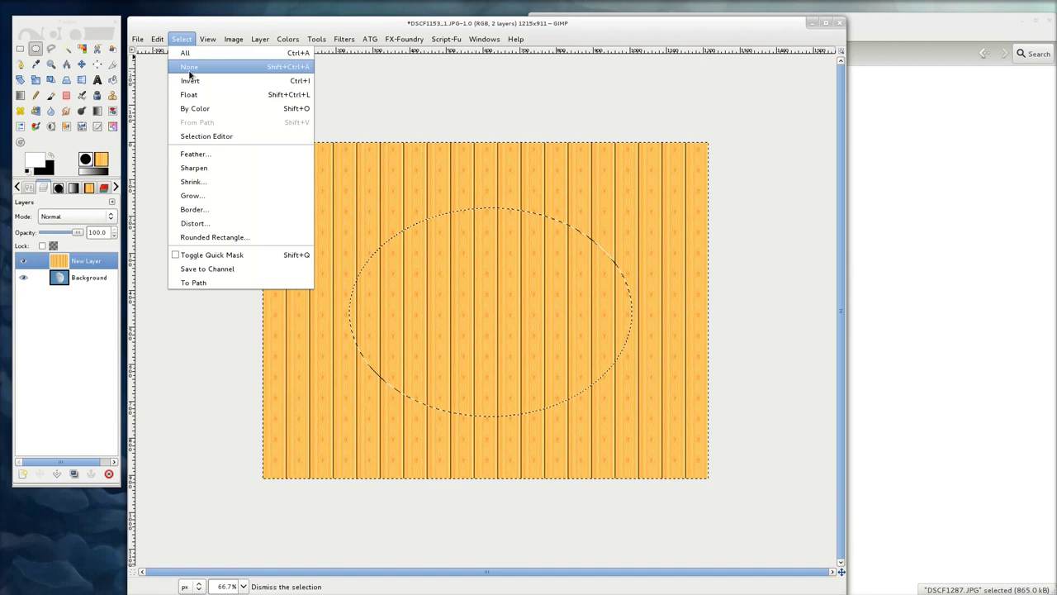
pyautogui.click(189, 69)
# - Draw a new oval selection slightly right of centre and invert it
pyautogui.rightClick(98, 262)
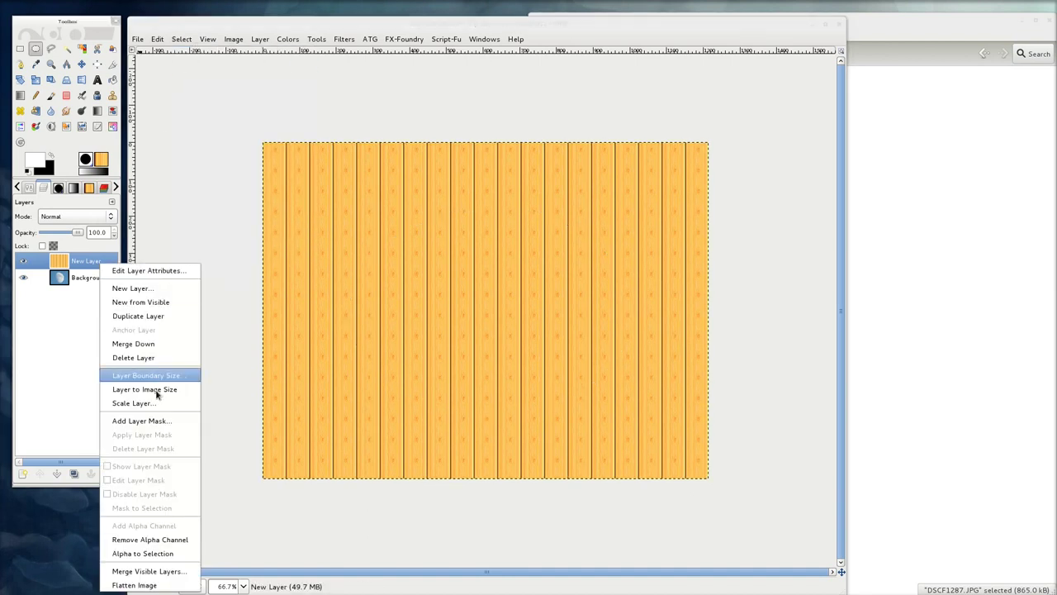
pyautogui.click(158, 421)
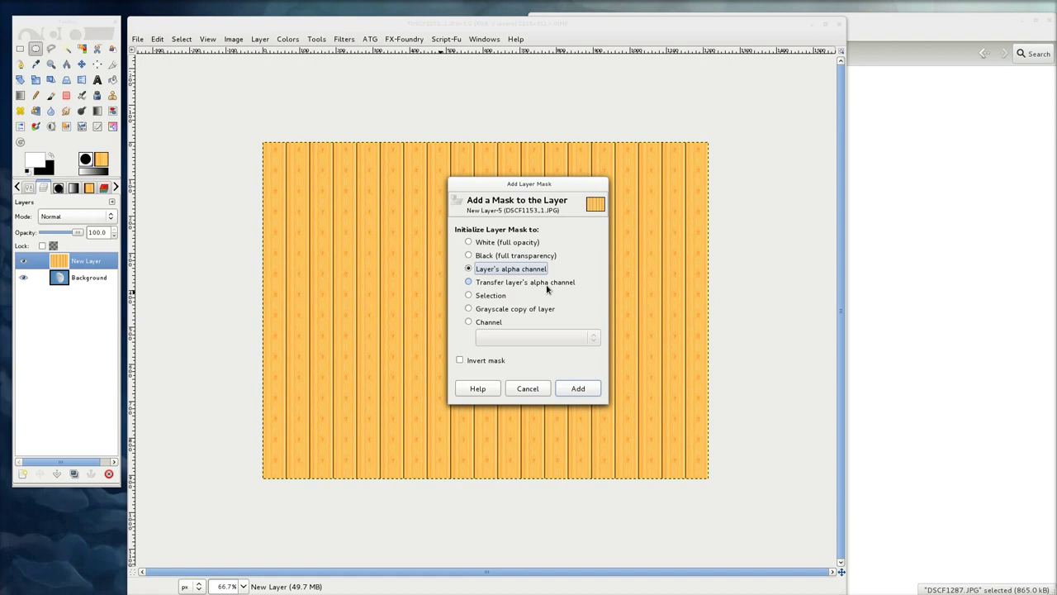
pyautogui.click(544, 389)
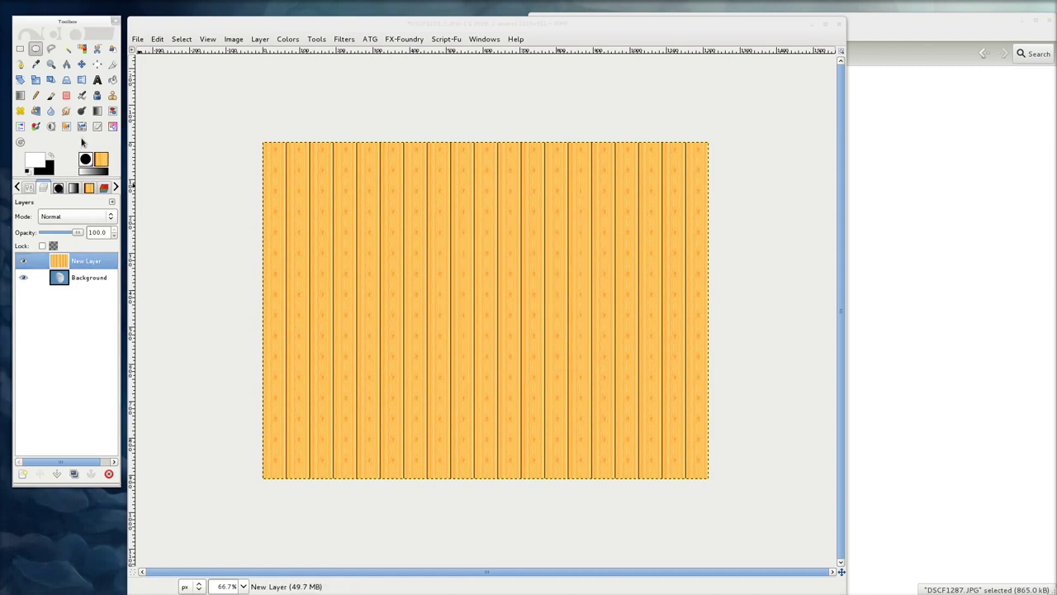
pyautogui.moveTo(420, 247); pyautogui.dragTo(646, 403)
pyautogui.click(183, 39)
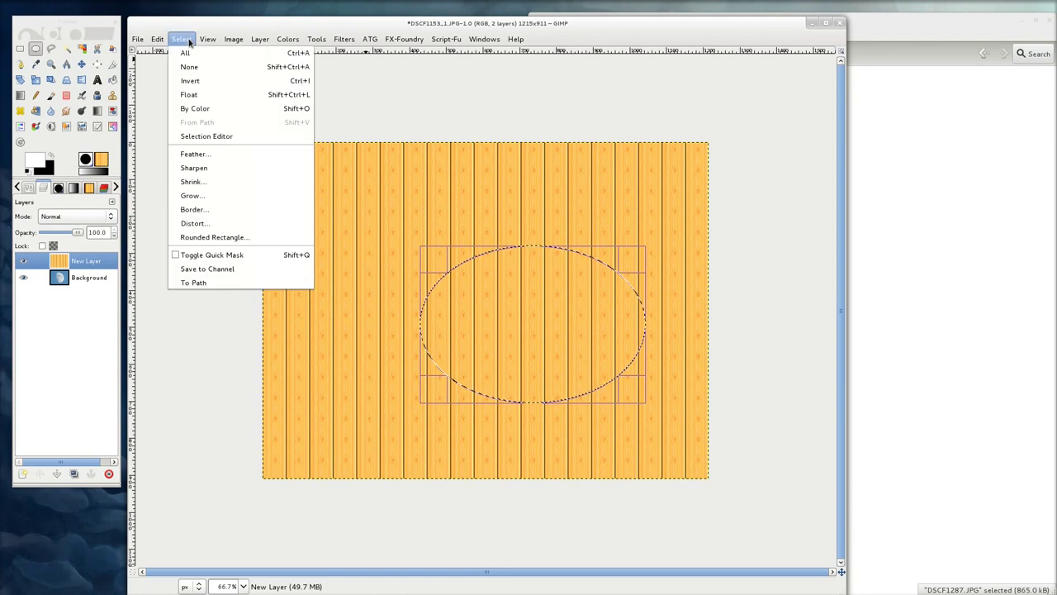
pyautogui.click(198, 81)
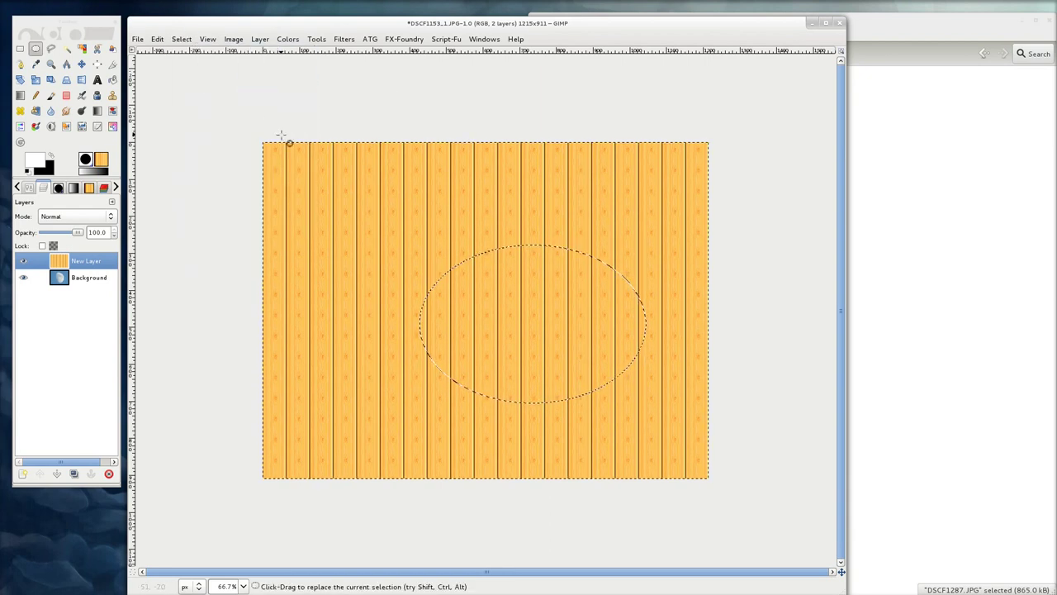
pyautogui.press('Delete')
pyautogui.rightClick(84, 266)
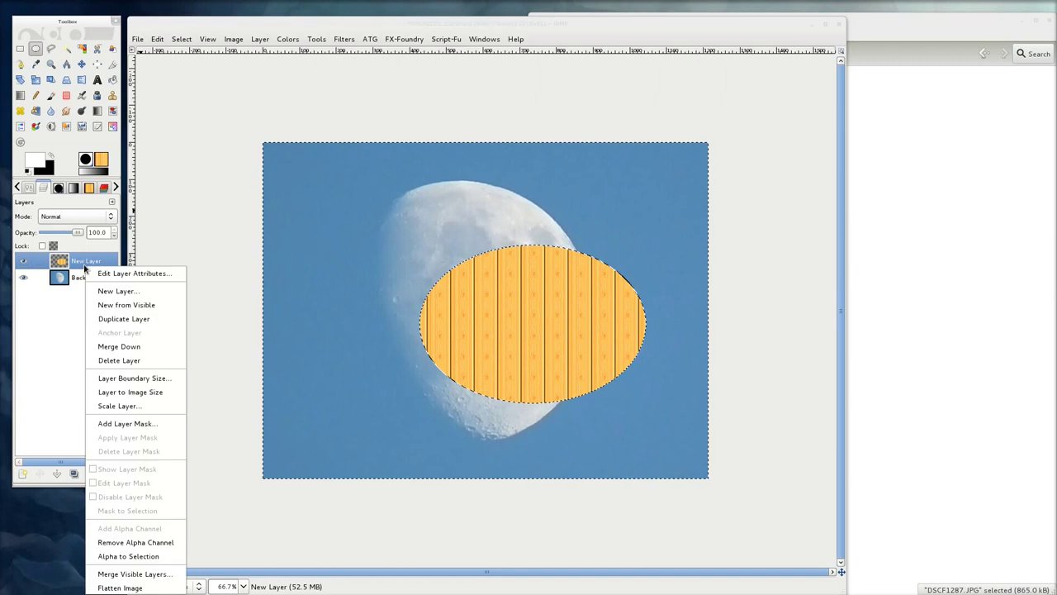
pyautogui.click(160, 423)
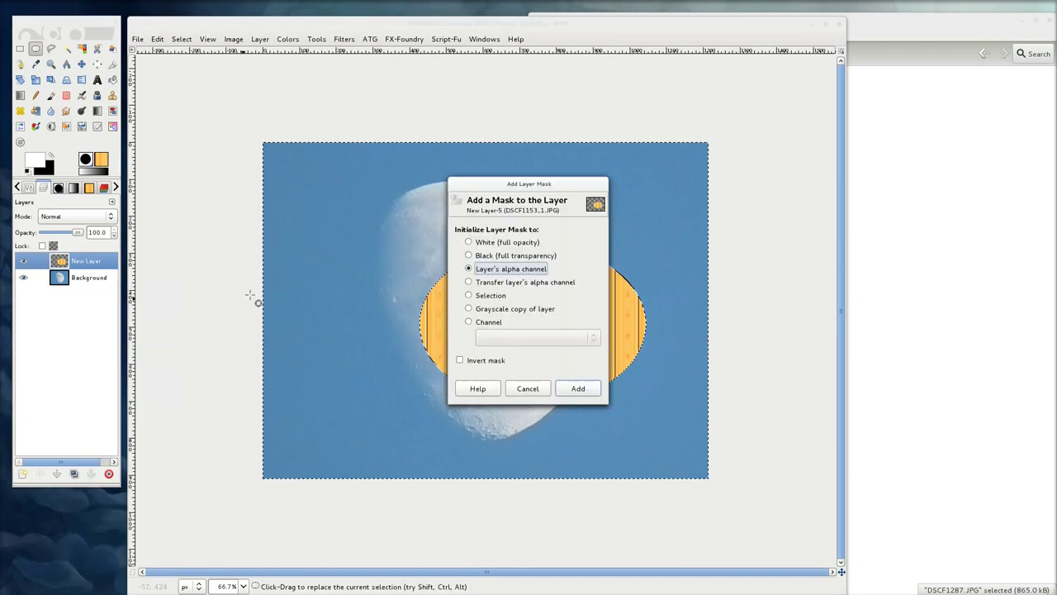
pyautogui.click(493, 283)
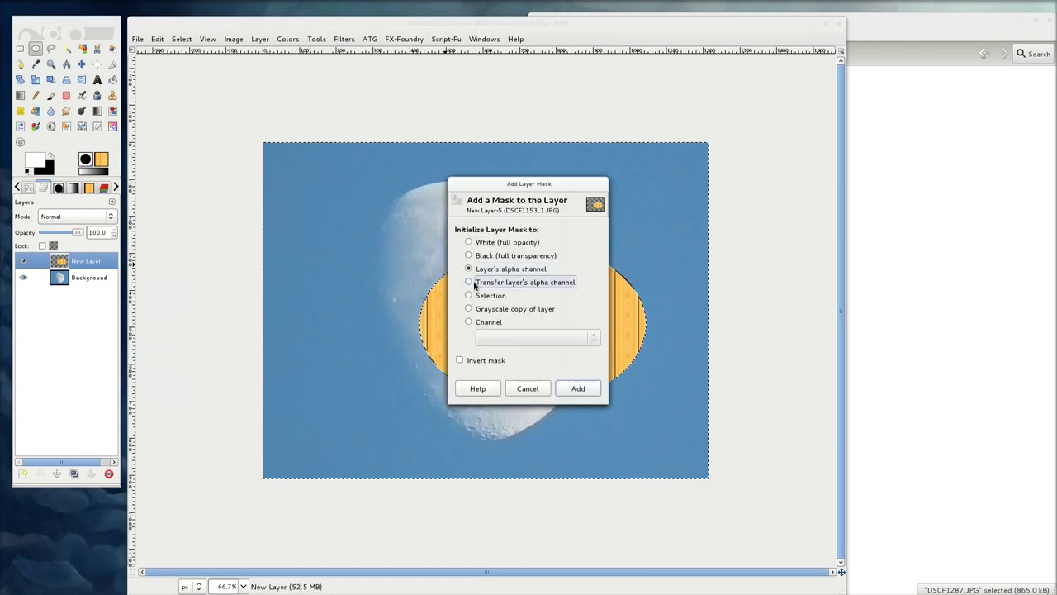
pyautogui.click(578, 389)
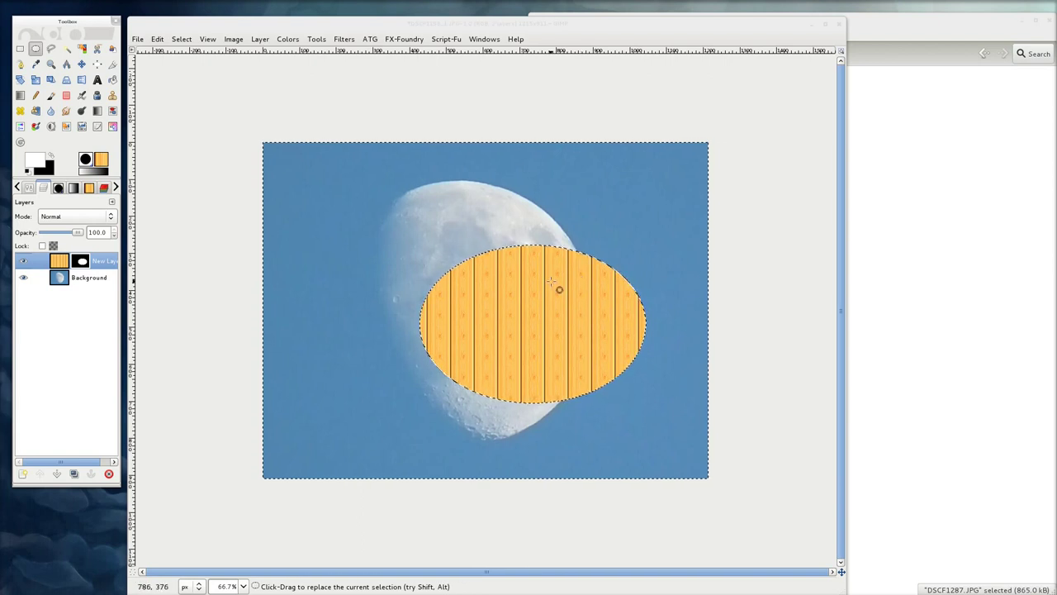
pyautogui.hotkey('ctrl', 'z')
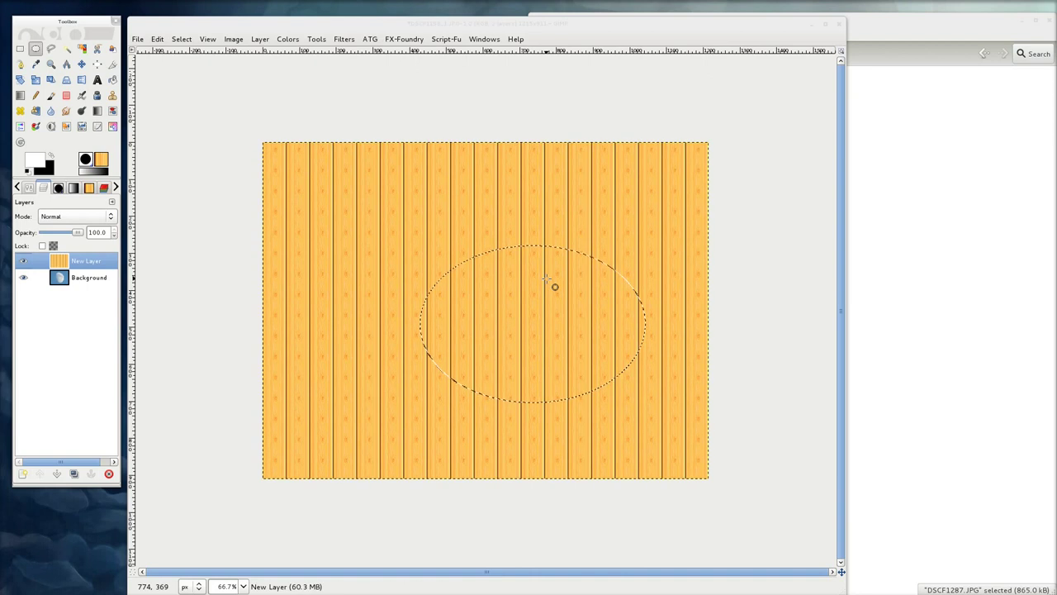
# - Clear the oval selection and cancel the wood layer's Add Layer Mask dialog
pyautogui.click(182, 39)
pyautogui.click(197, 77)
pyautogui.rightClick(85, 262)
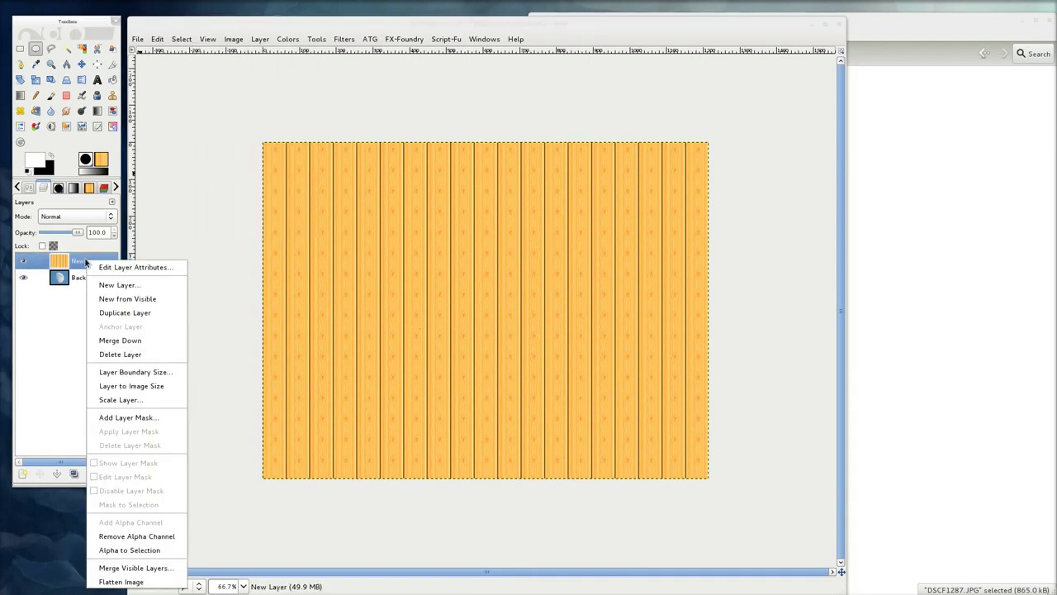
pyautogui.click(152, 419)
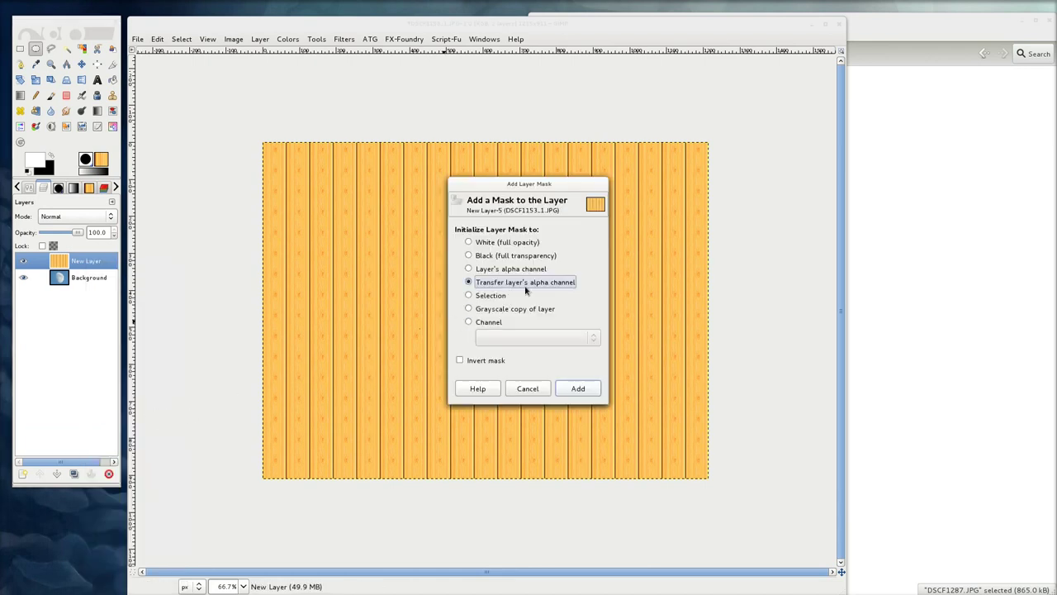
pyautogui.click(536, 387)
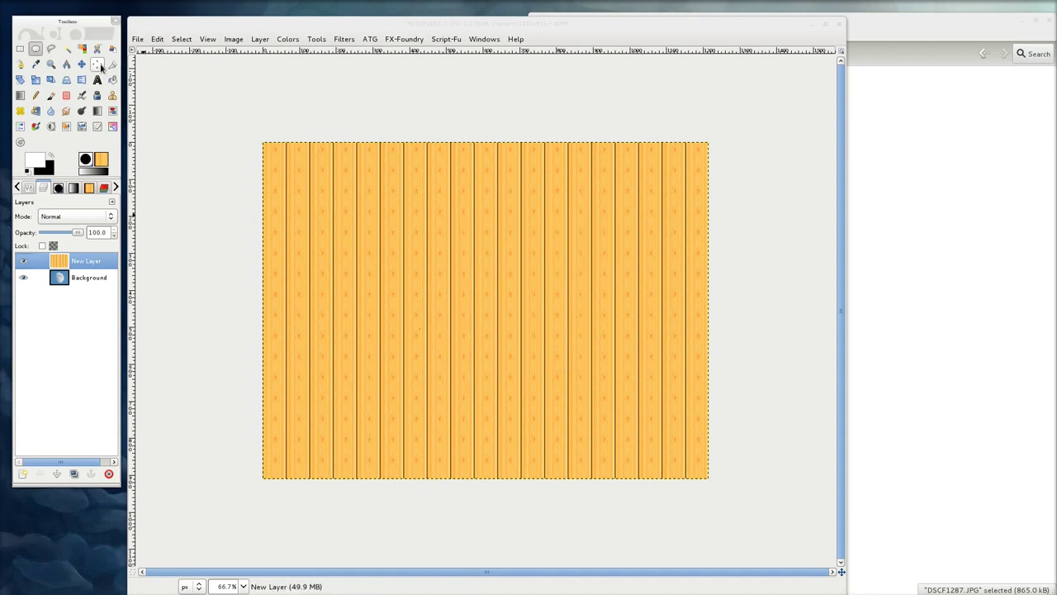
# - Draw a freehand blob over the planks and add a layer mask from that selection
pyautogui.click(50, 48)
pyautogui.moveTo(396, 241)
pyautogui.mouseDown()
pyautogui.moveTo(567, 248)
pyautogui.moveTo(622, 437)
pyautogui.moveTo(358, 307)
pyautogui.moveTo(390, 239)
pyautogui.mouseUp()
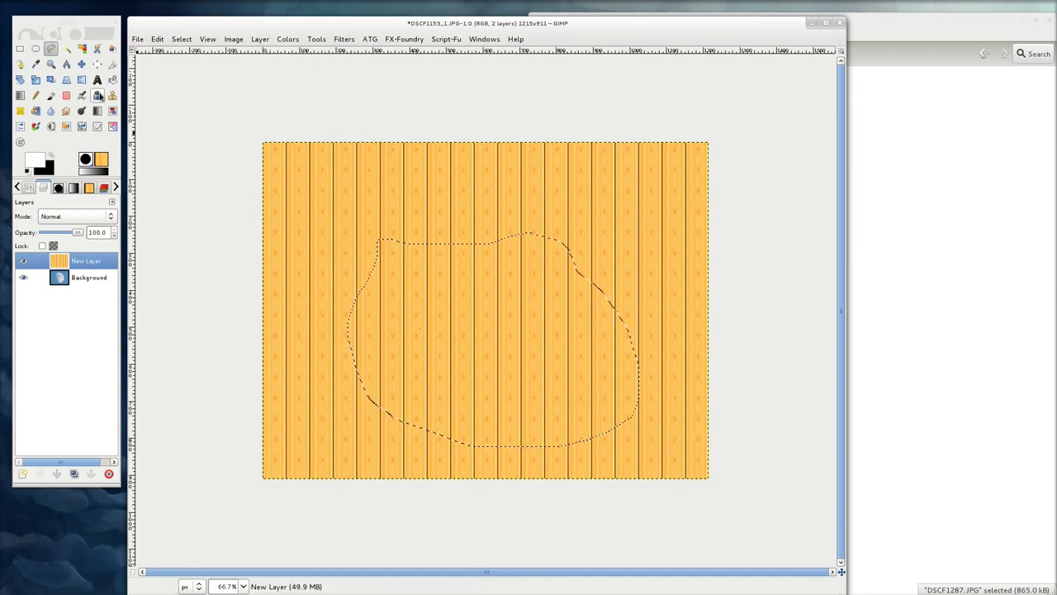
pyautogui.rightClick(93, 261)
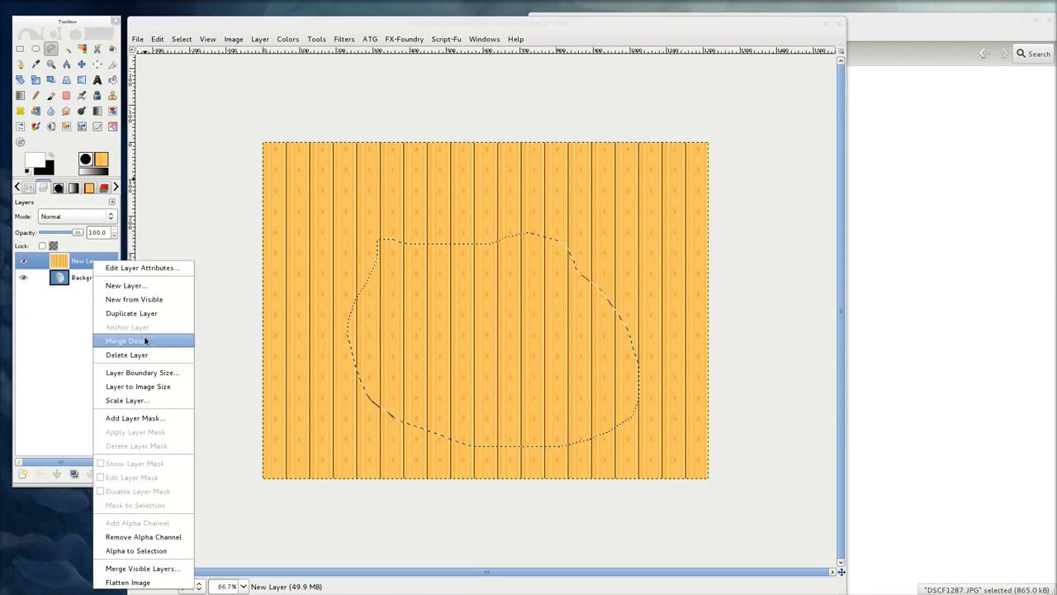
pyautogui.click(159, 419)
pyautogui.click(470, 296)
pyautogui.click(578, 389)
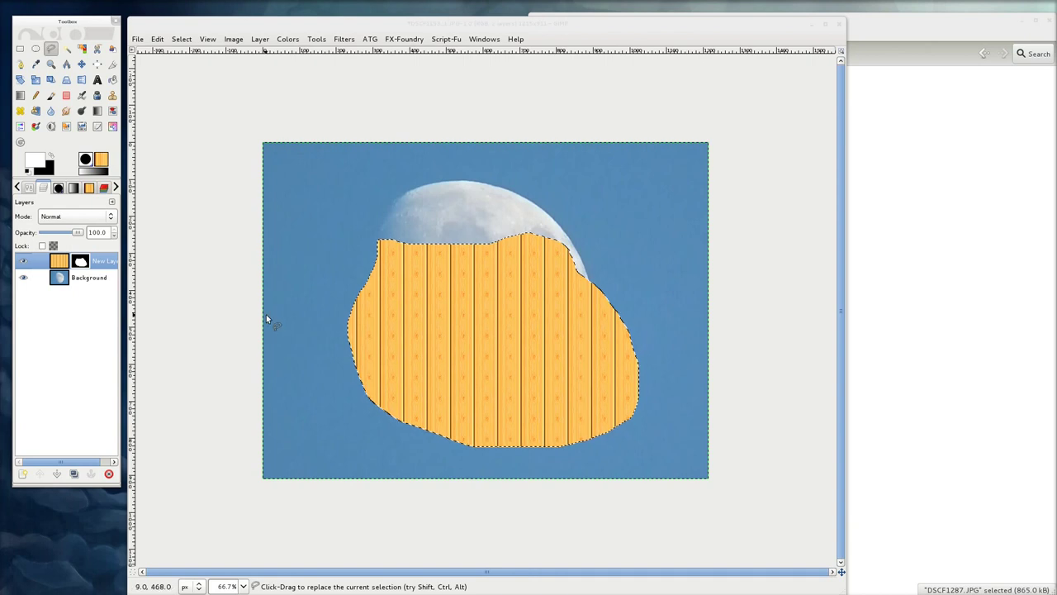
# - Show the blob layer mask and zoom in to inspect its black-and-white edges
pyautogui.rightClick(89, 265)
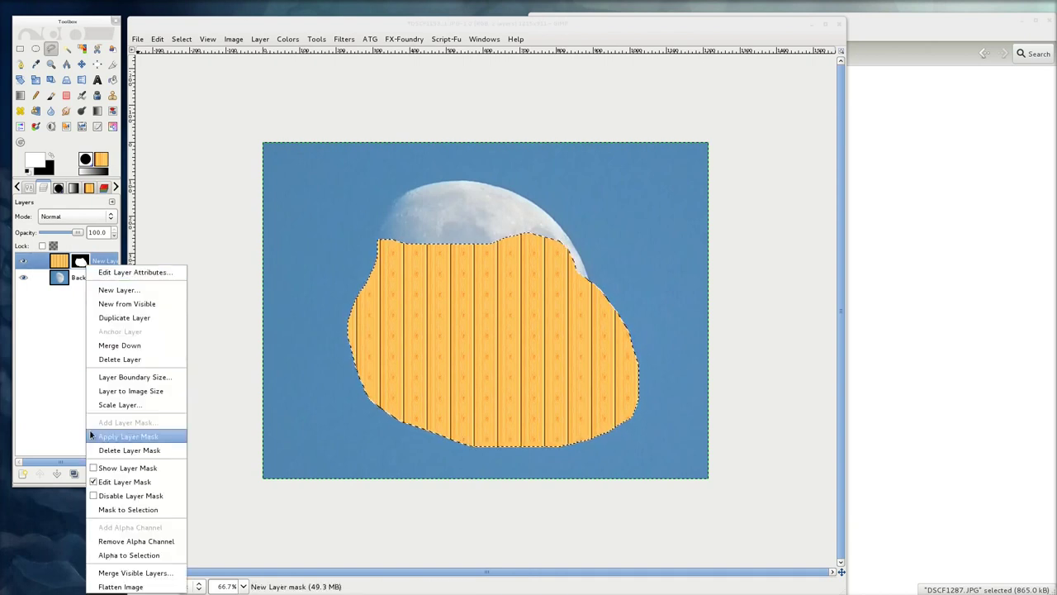
pyautogui.click(95, 468)
pyautogui.press('3')
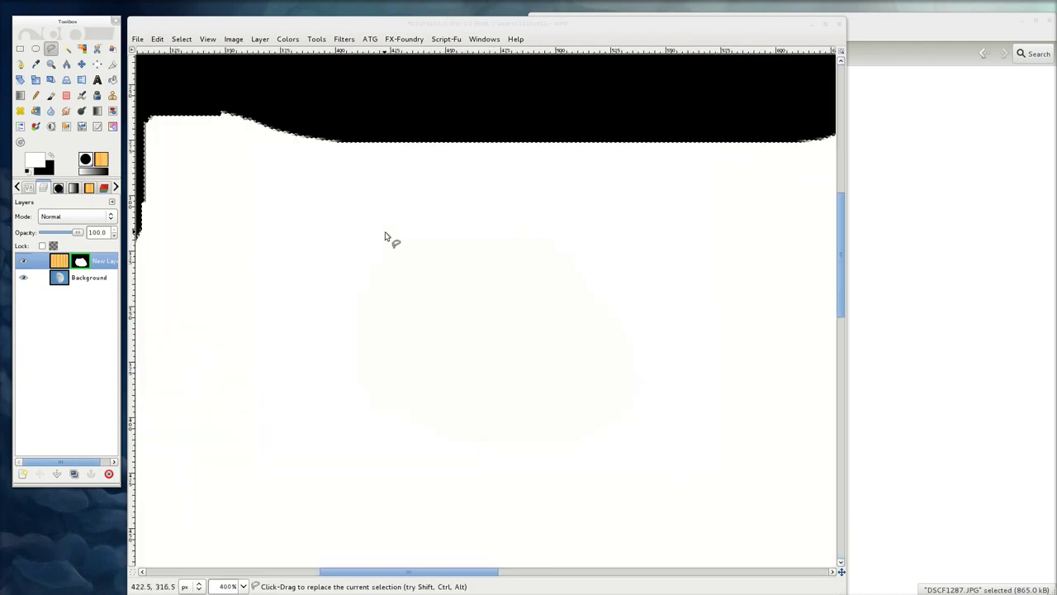
pyautogui.scroll(5, 385, 237)
pyautogui.scroll(1, 285, 403)
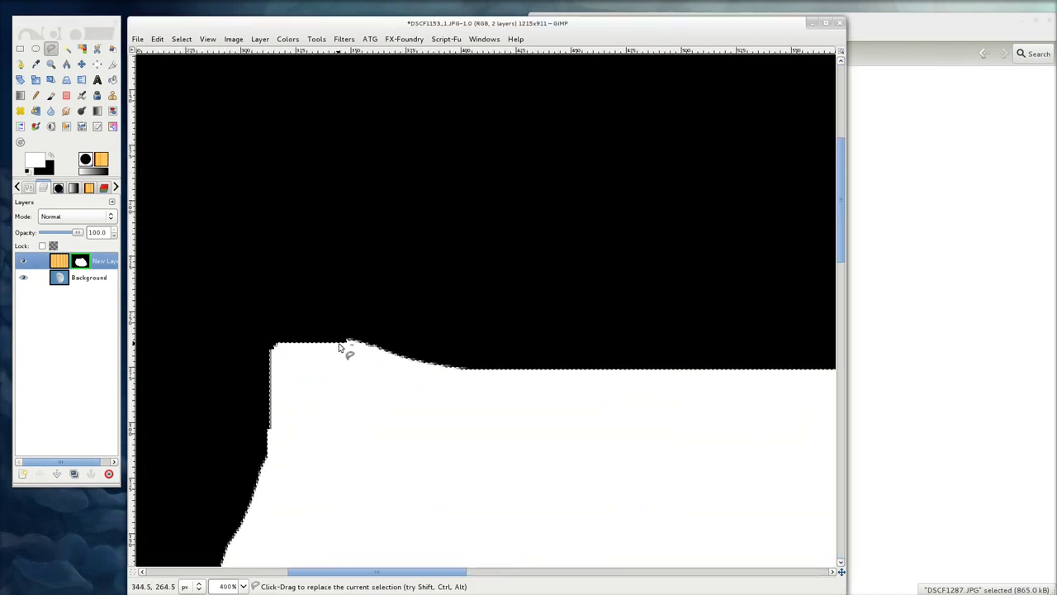
pyautogui.scroll(2, 342, 349)
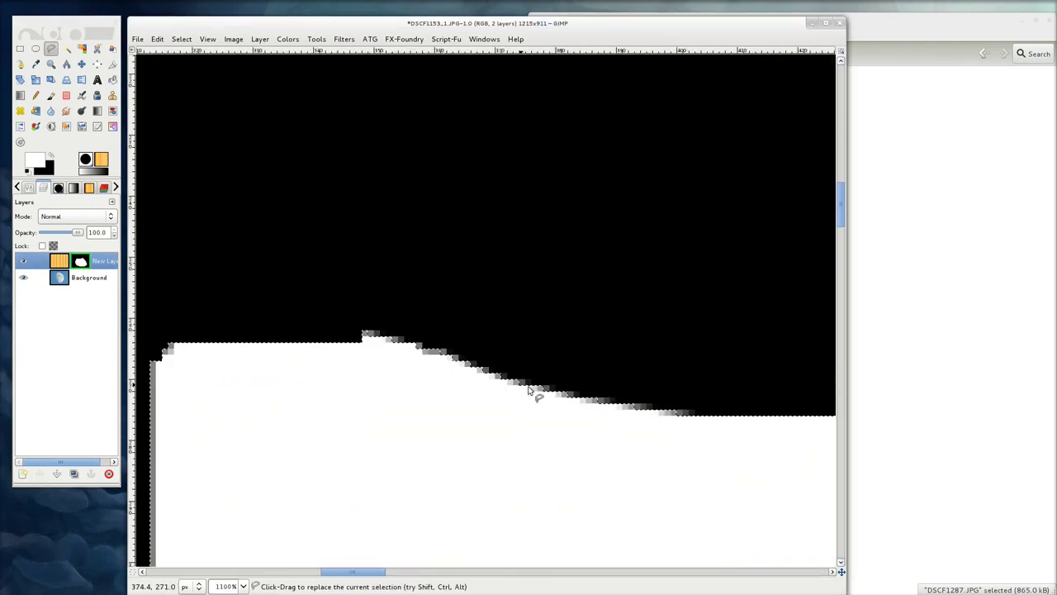
pyautogui.scroll(-2, 406, 377)
pyautogui.scroll(-1, 406, 378)
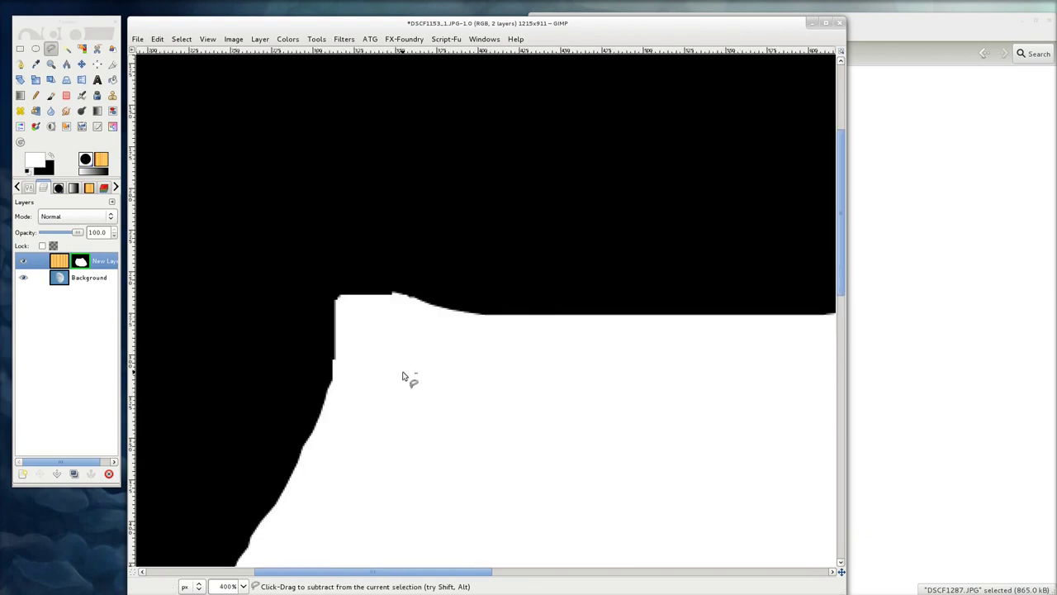
pyautogui.scroll(-2, 406, 378)
pyautogui.scroll(-2, 406, 377)
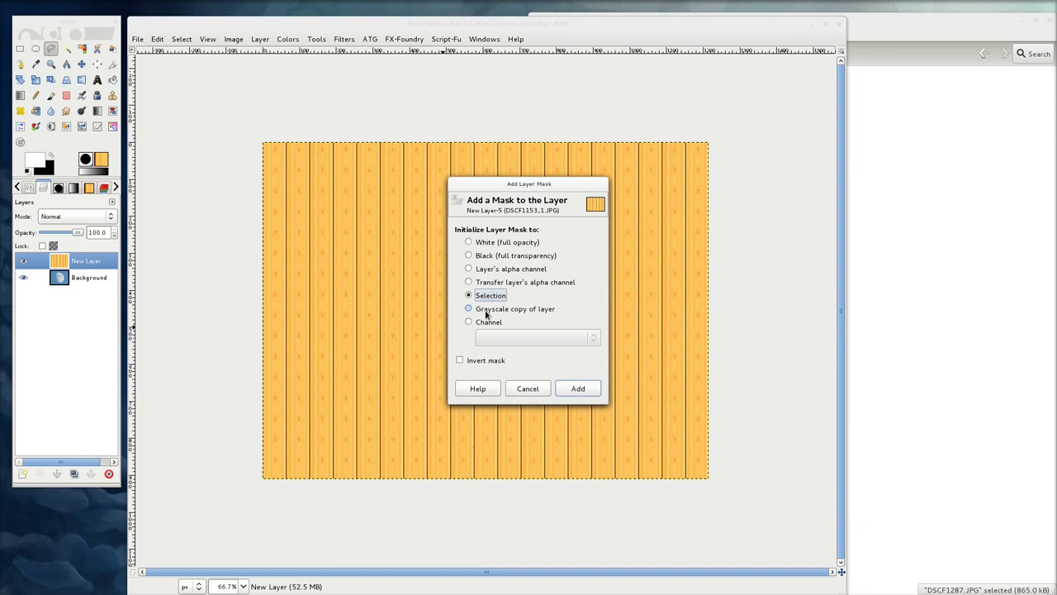
# - Add a mask from a grayscale copy of the wood layer and switch to editing it
pyautogui.click(486, 312)
pyautogui.click(579, 388)
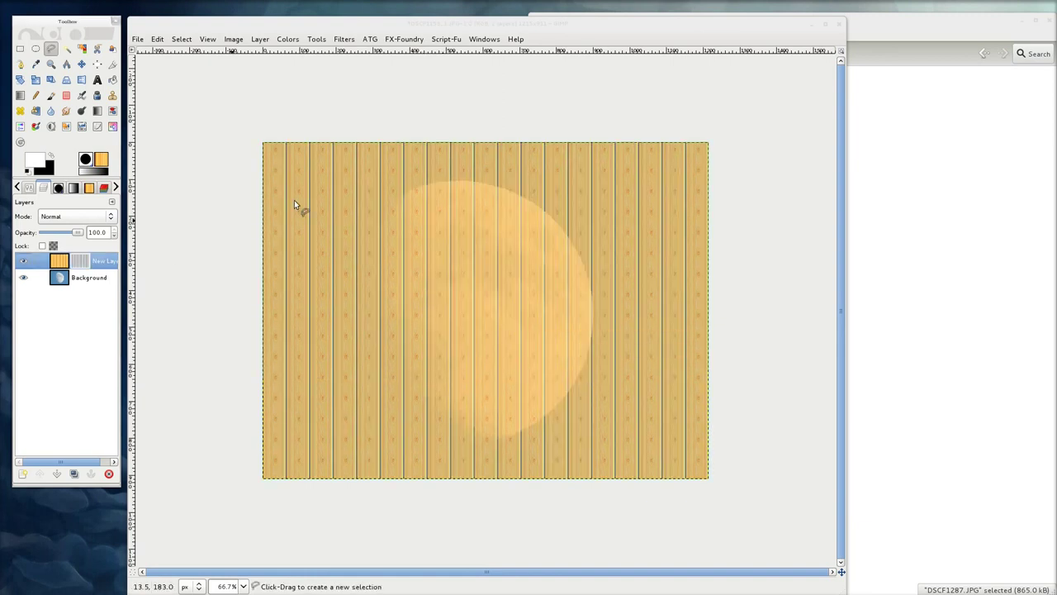
pyautogui.rightClick(85, 263)
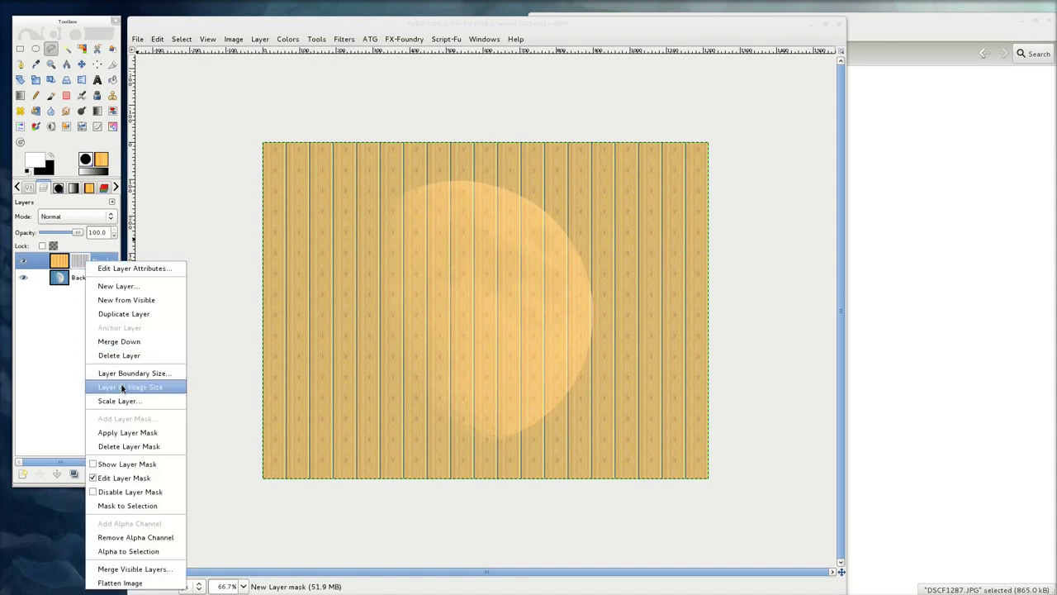
pyautogui.click(126, 463)
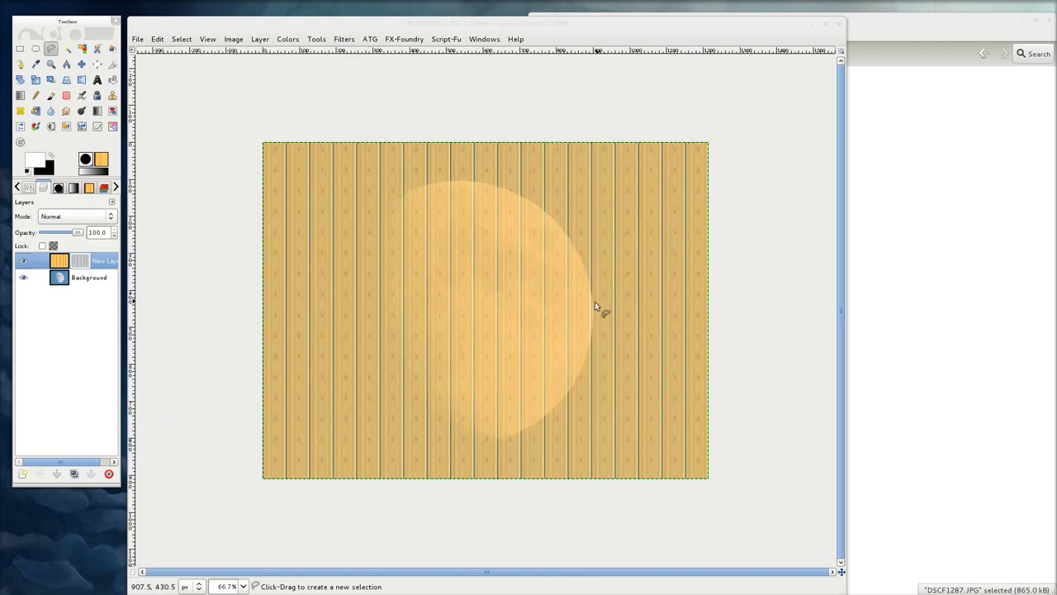
# - Zoom in and out over the greyscale-masked wood to inspect the result
pyautogui.scroll(4, 599, 294)
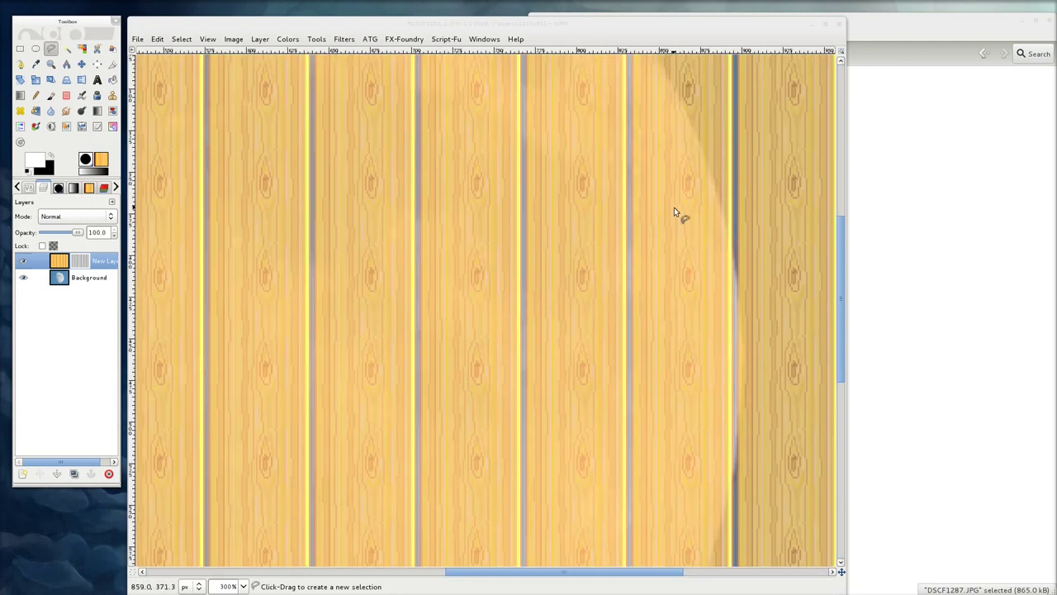
pyautogui.scroll(4, 685, 304)
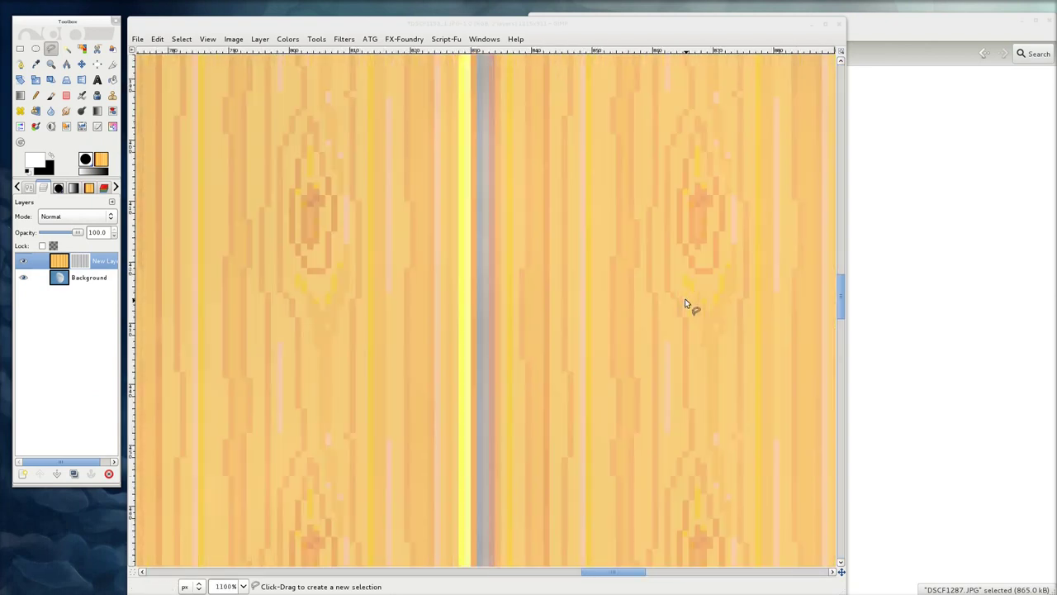
pyautogui.scroll(-2, 558, 299)
pyautogui.scroll(-2, 560, 296)
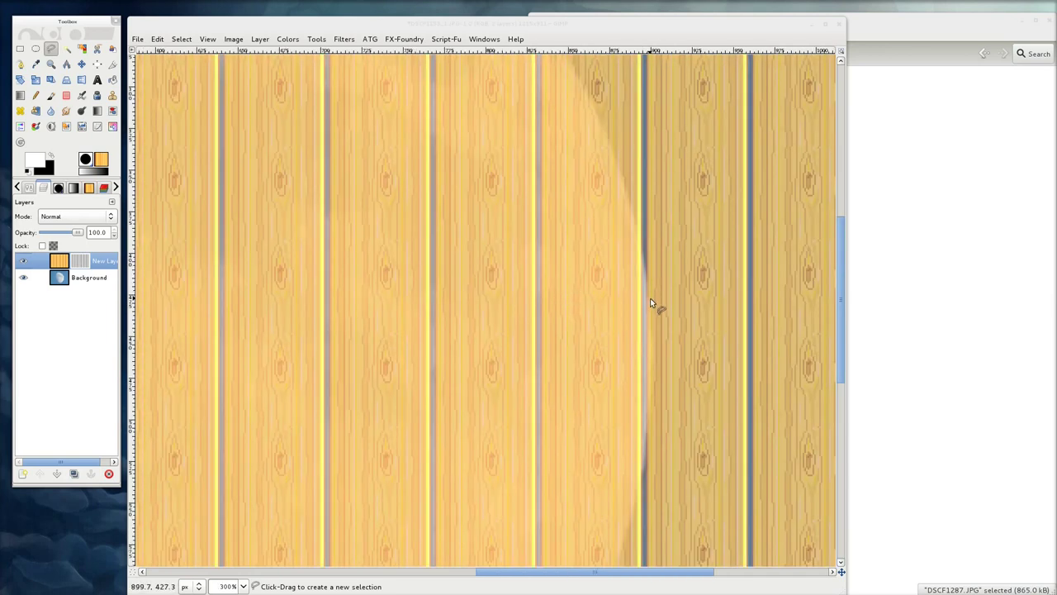
pyautogui.scroll(4, 651, 304)
pyautogui.scroll(1, 652, 299)
pyautogui.scroll(-1, 624, 203)
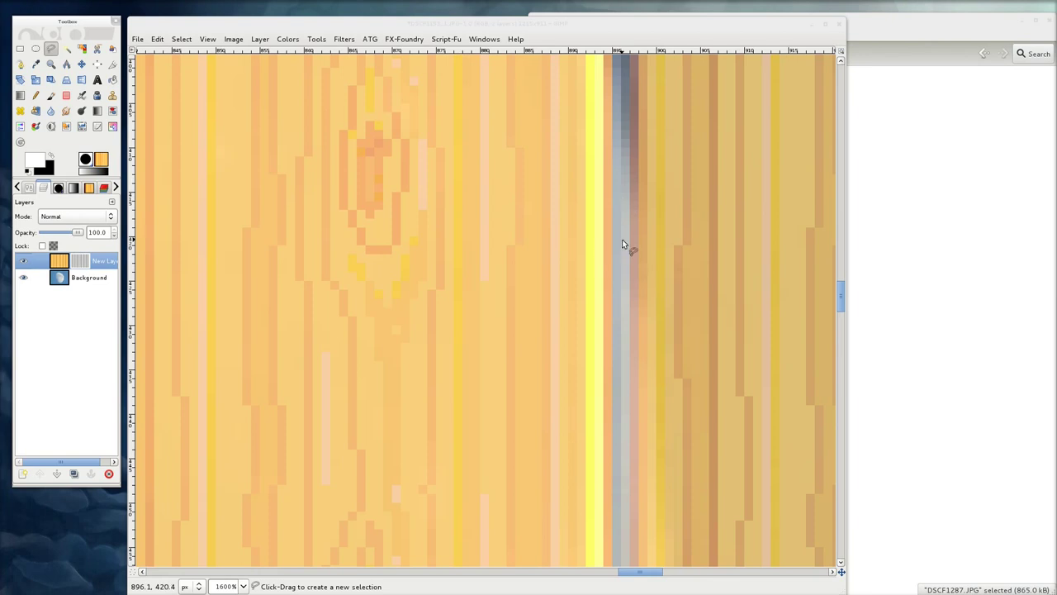
pyautogui.scroll(-2, 626, 242)
pyautogui.scroll(-1, 595, 250)
pyautogui.scroll(-3, 444, 283)
pyautogui.scroll(-2, 431, 268)
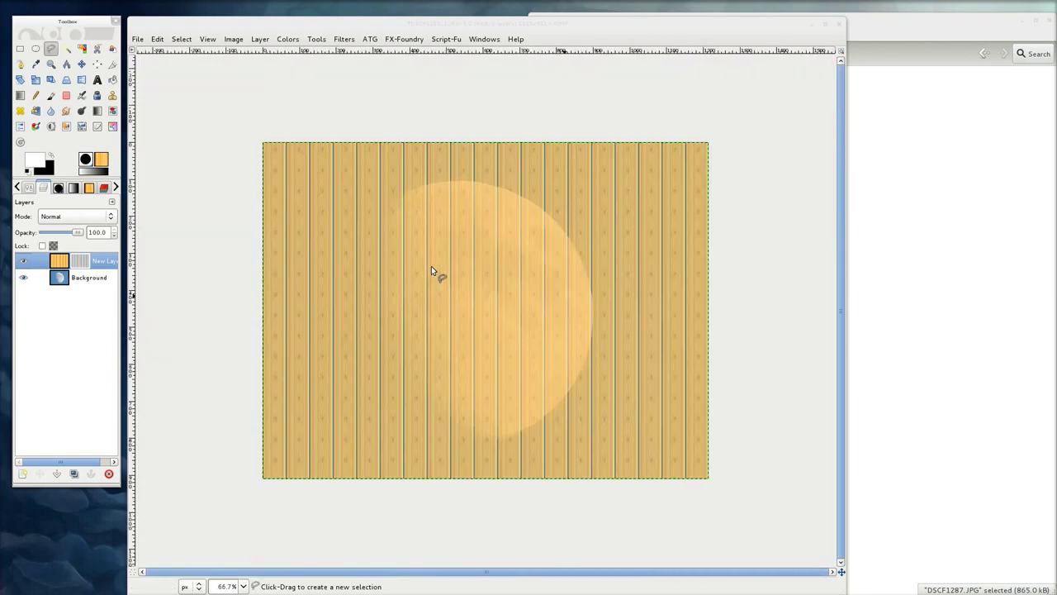
pyautogui.scroll(5, 474, 285)
pyautogui.scroll(4, 470, 287)
pyautogui.scroll(-1, 465, 286)
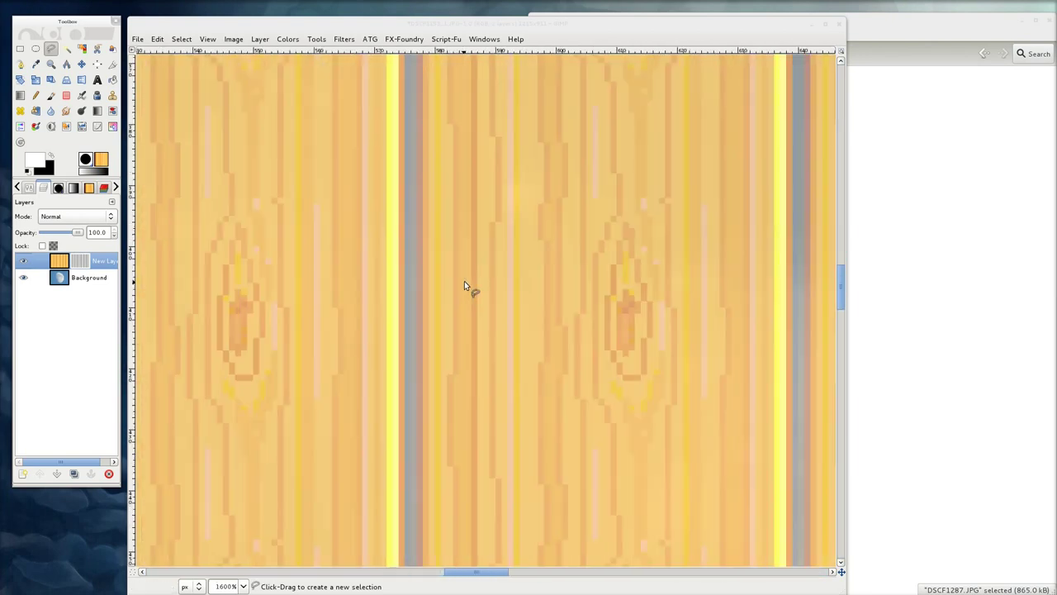
pyautogui.scroll(-7, 464, 285)
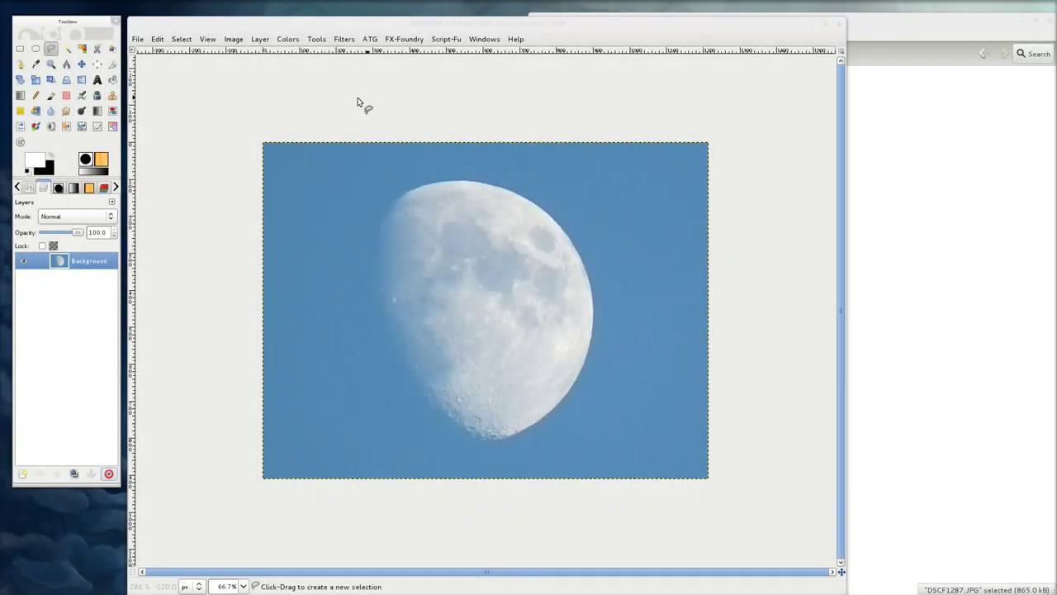
# - Drag DSCF1287.JPG from Files into GIMP as a new layer, then close Files
pyautogui.click(887, 34)
pyautogui.moveTo(740, 89)
pyautogui.mouseDown()
pyautogui.moveTo(578, 122)
pyautogui.moveTo(106, 276)
pyautogui.mouseUp()
pyautogui.click(41, 474)
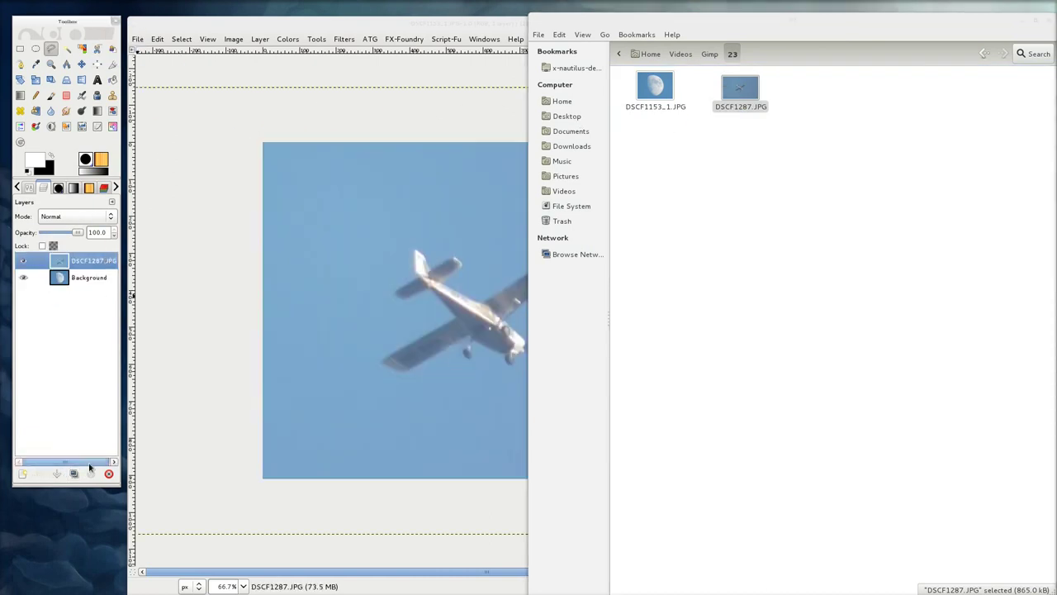
pyautogui.click(1051, 21)
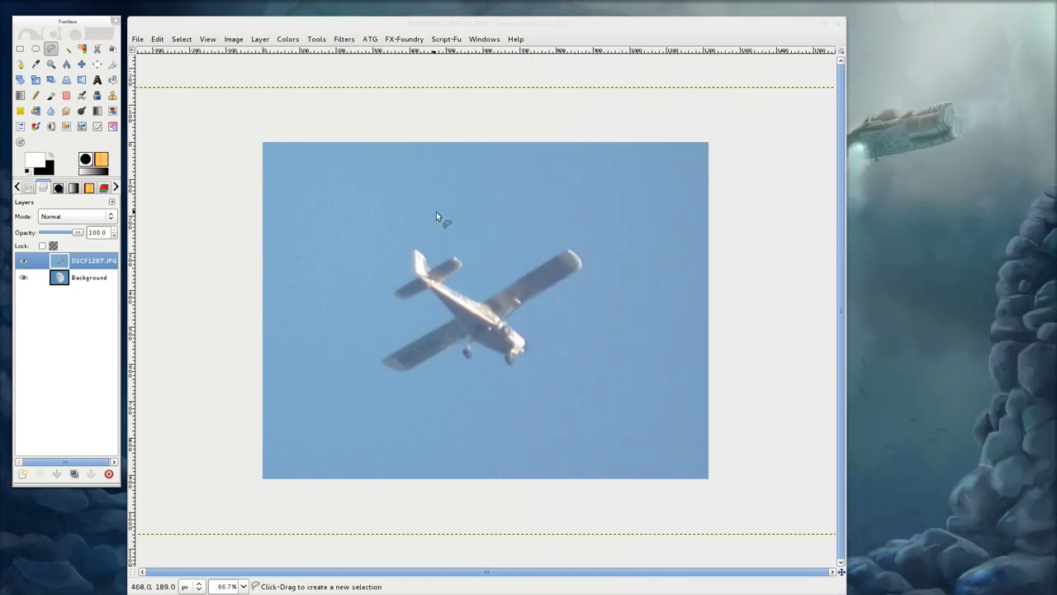
# - Add a fully opaque white layer mask to the DSCF1287 airplane layer
pyautogui.rightClick(91, 262)
pyautogui.click(132, 484)
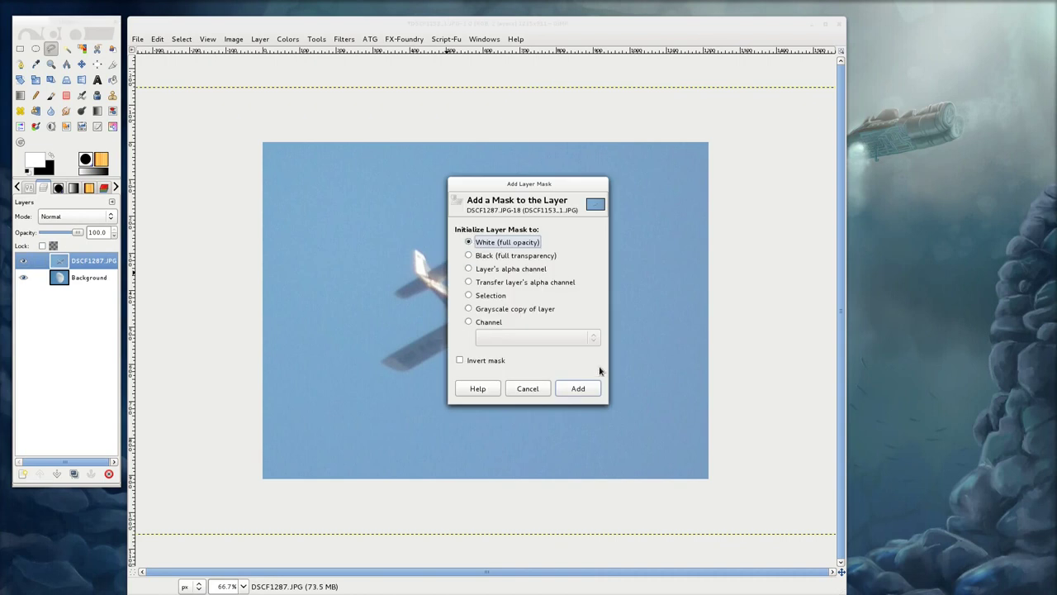
pyautogui.click(578, 388)
pyautogui.keyDown('ctrl'); pyautogui.scroll(4, 433, 304); pyautogui.keyUp('ctrl')
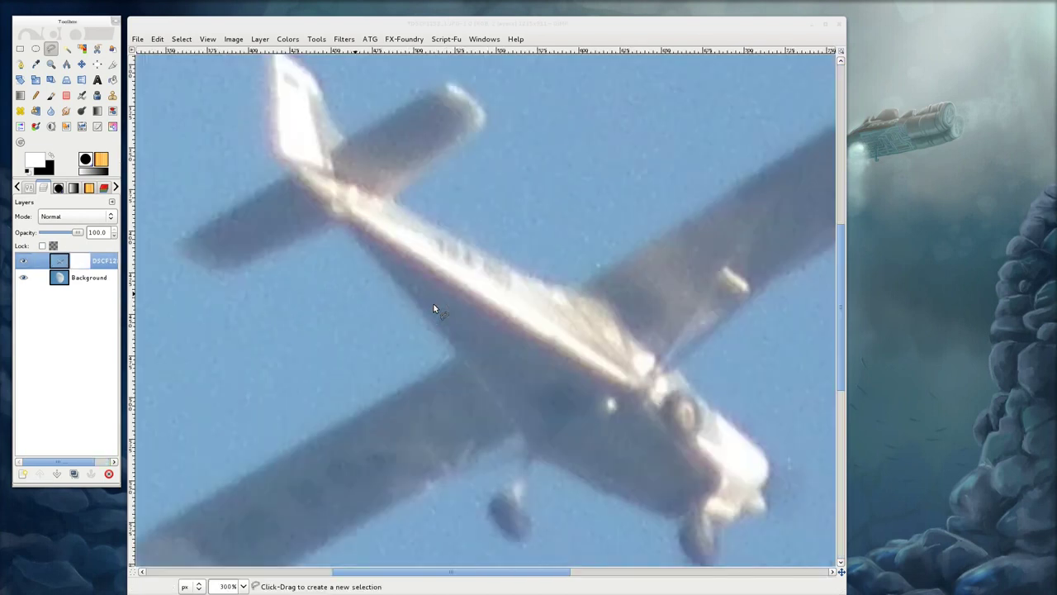
pyautogui.keyDown('ctrl'); pyautogui.scroll(-2, 433, 304); pyautogui.keyUp('ctrl')
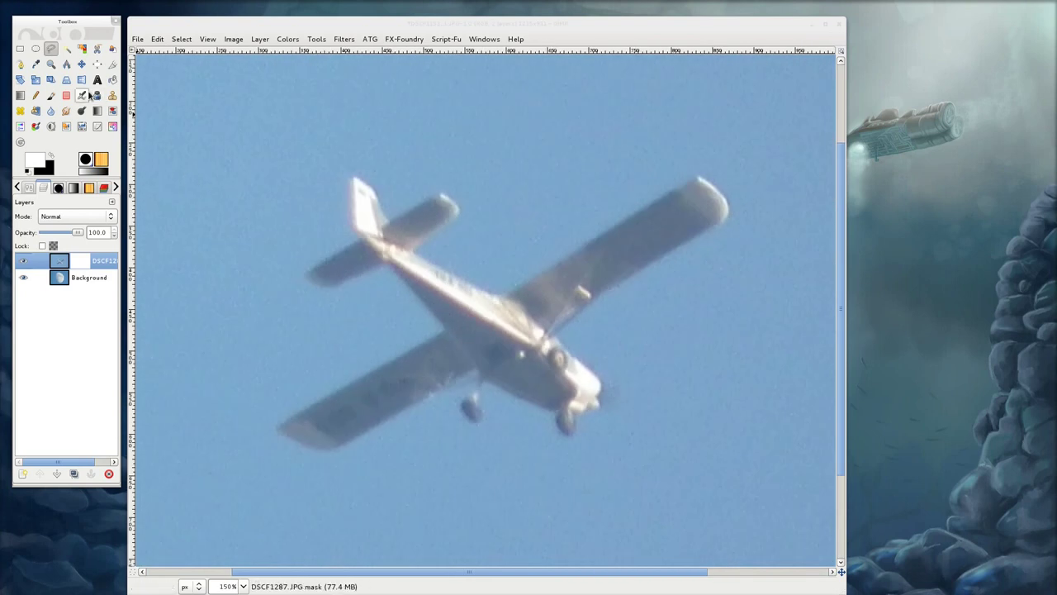
# - Outline the airplane's tail, wing and fuselage with a closed Free Select polygon
pyautogui.click(354, 178)
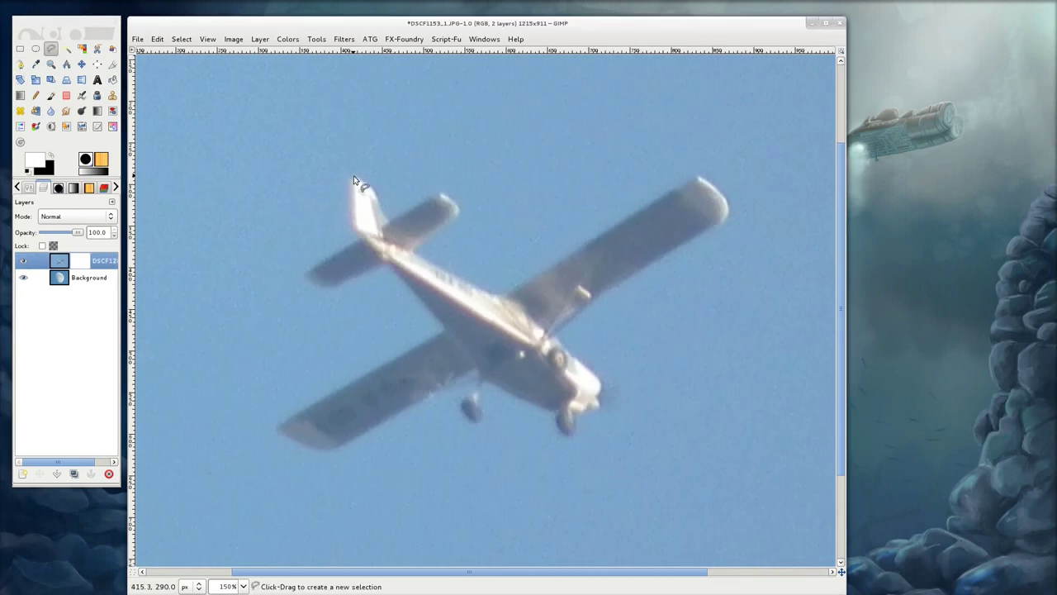
pyautogui.click(354, 224)
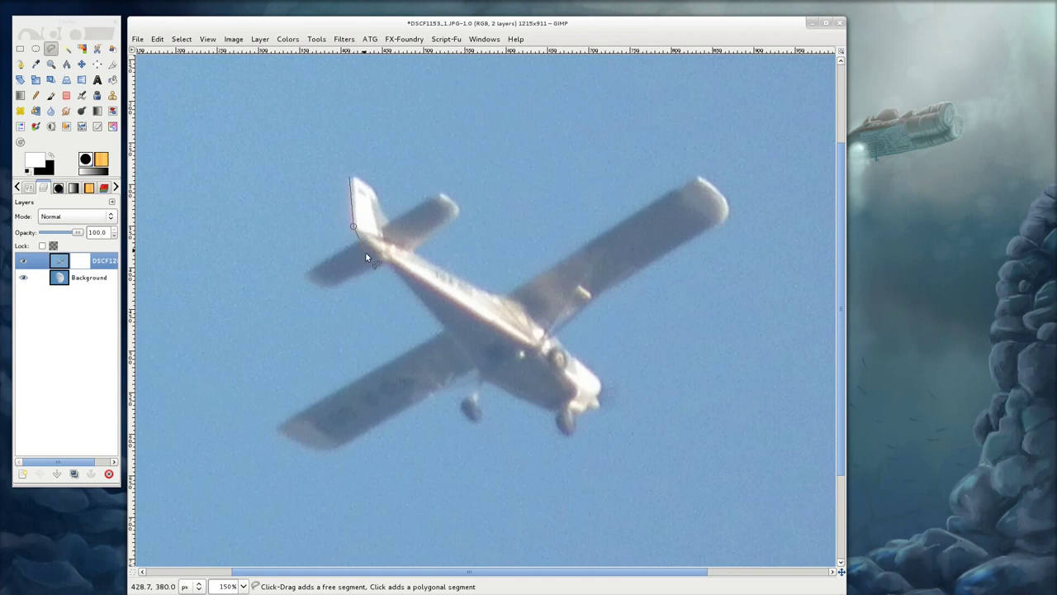
pyautogui.click(361, 237)
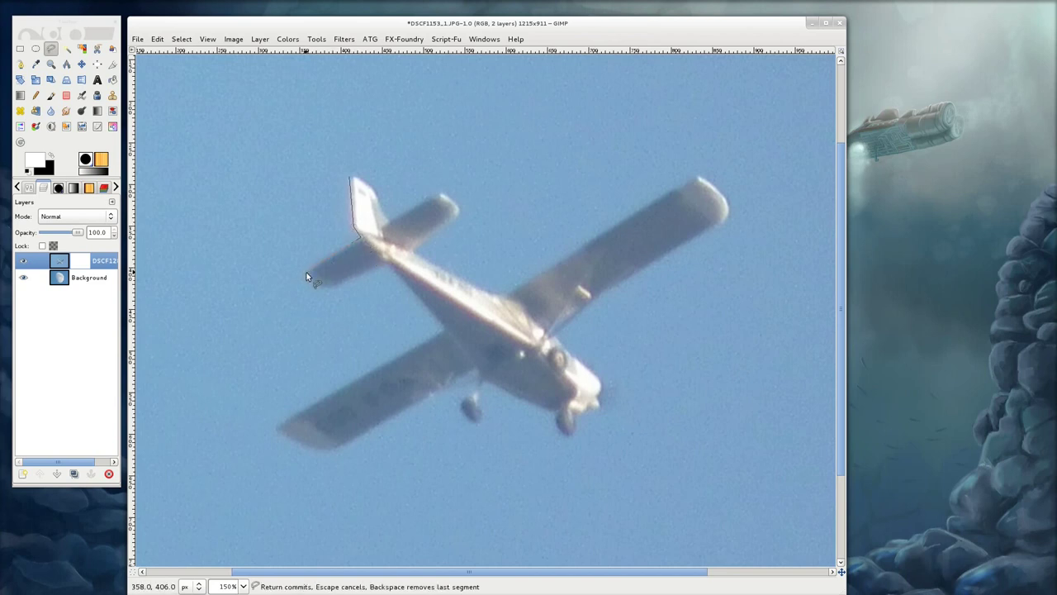
pyautogui.click(306, 272)
pyautogui.click(328, 286)
pyautogui.click(384, 262)
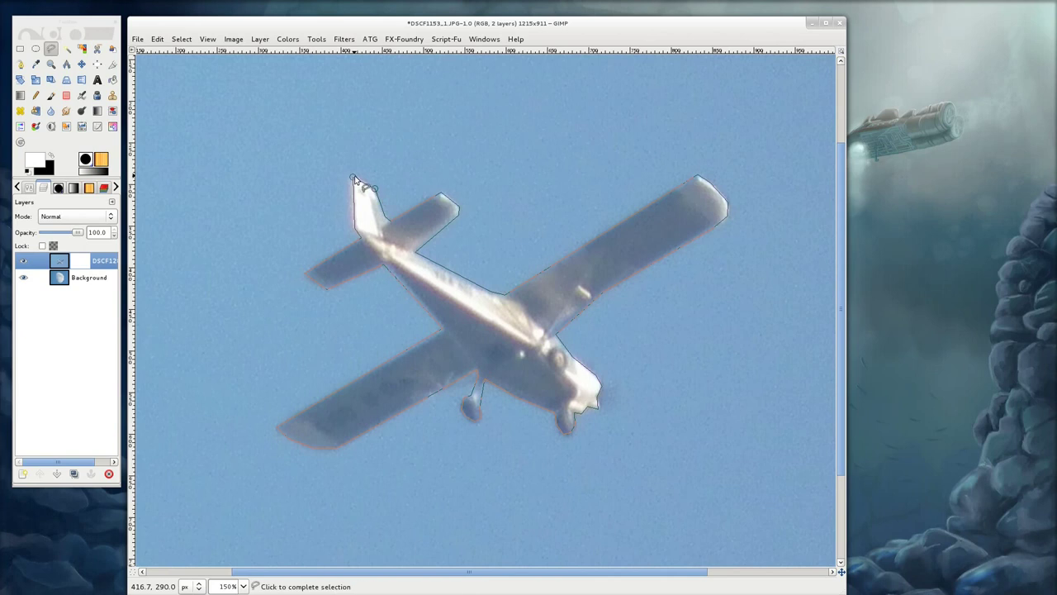
pyautogui.click(354, 178)
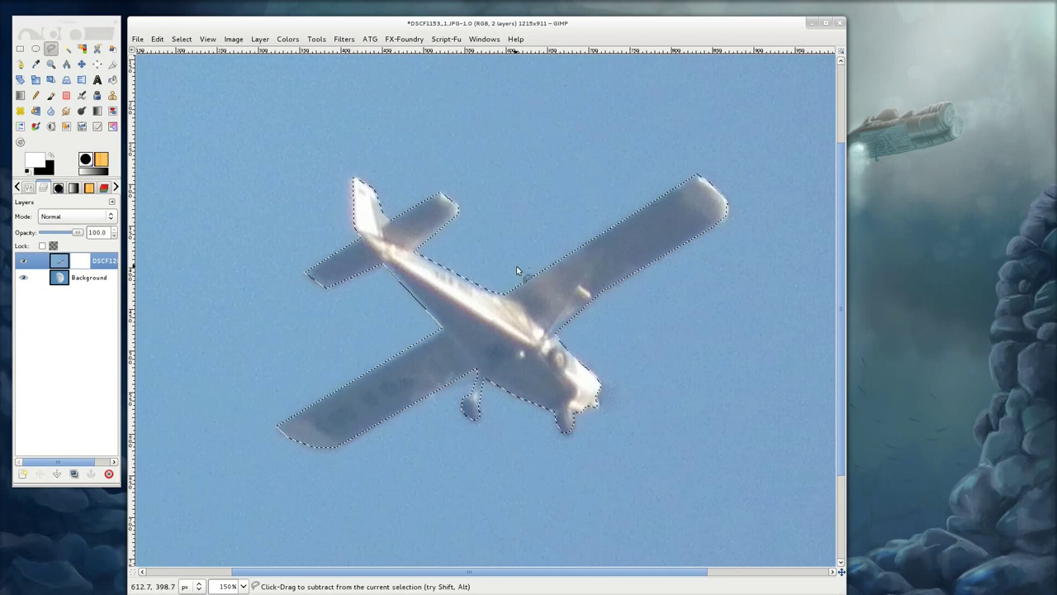
# - Invert the airplane selection and fill the mask outside the plane with black
pyautogui.hotkey('shift', '2')
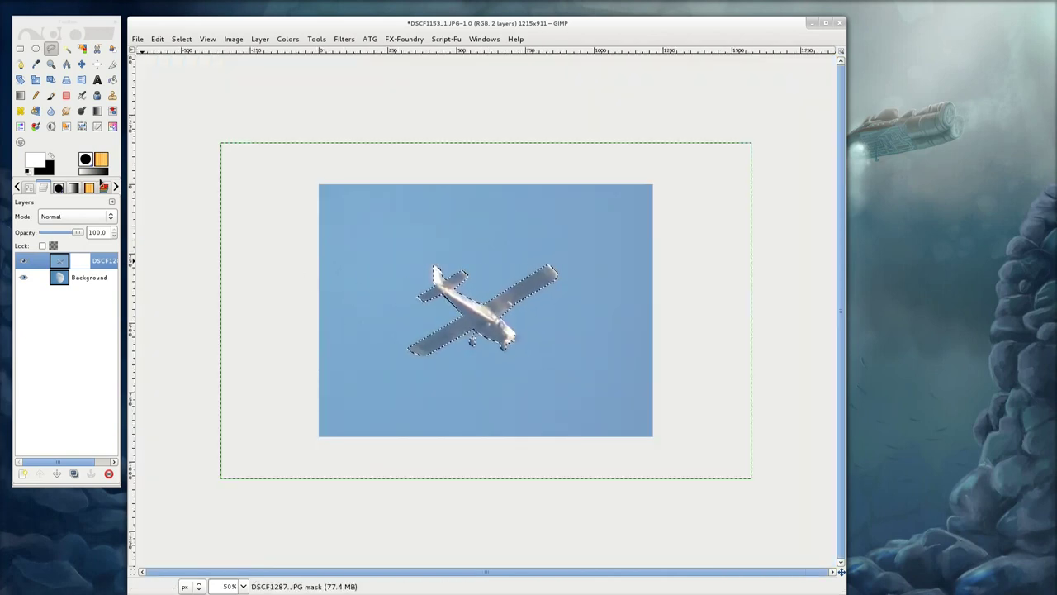
pyautogui.click(182, 39)
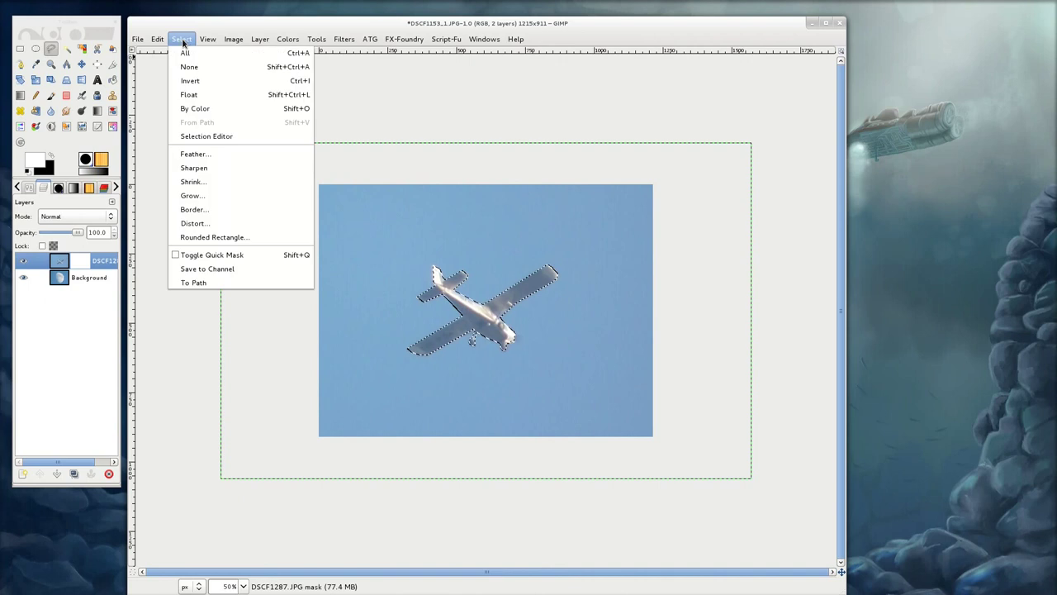
pyautogui.click(196, 80)
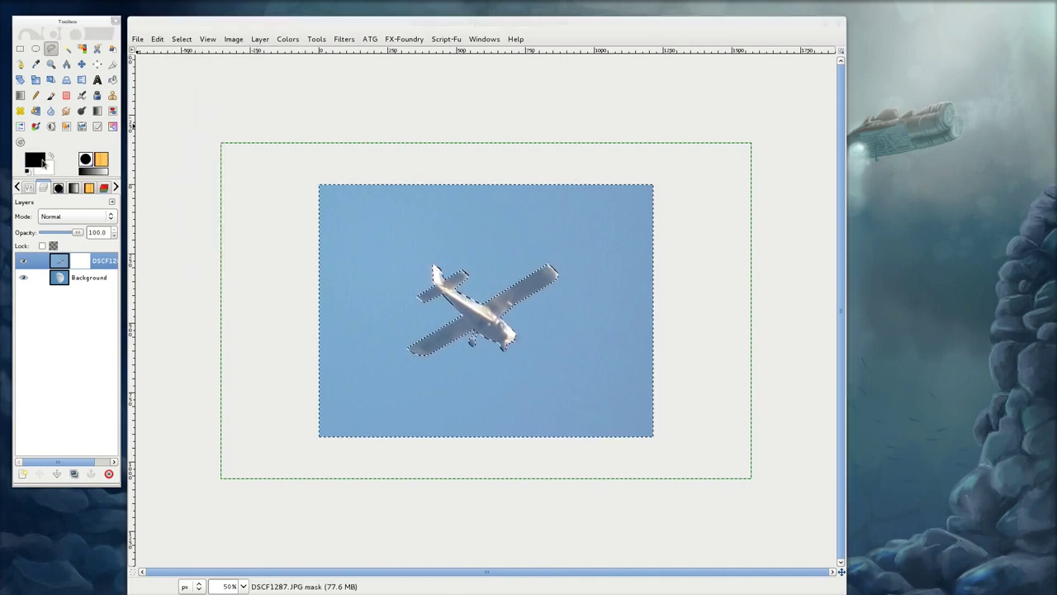
pyautogui.moveTo(43, 162); pyautogui.dragTo(389, 236)
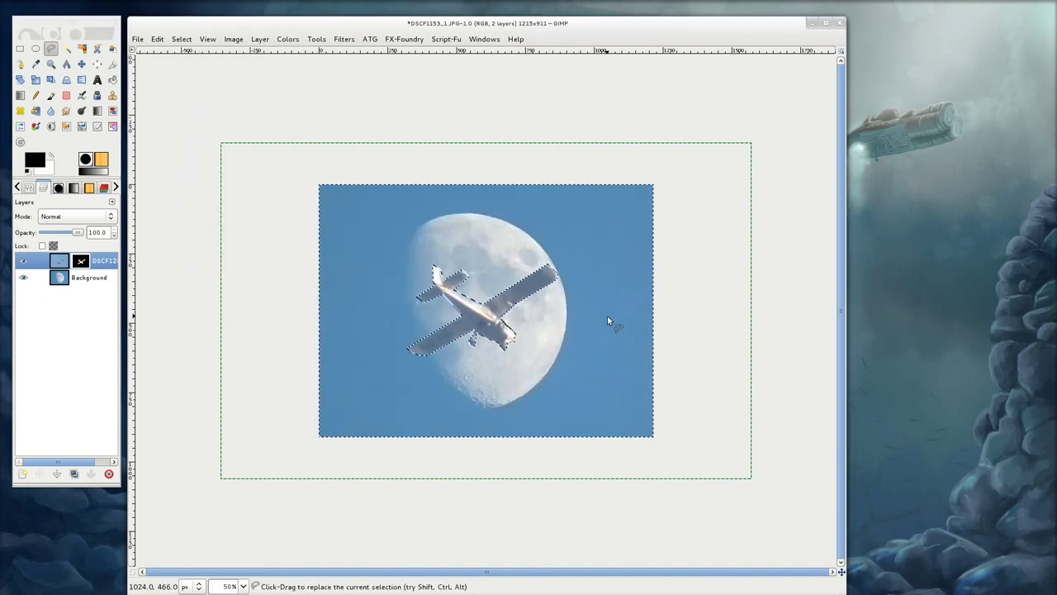
pyautogui.keyDown('ctrl'); pyautogui.scroll(1, 494, 320); pyautogui.keyUp('ctrl')
pyautogui.keyDown('ctrl'); pyautogui.scroll(2, 494, 321); pyautogui.keyUp('ctrl')
pyautogui.keyDown('ctrl'); pyautogui.scroll(-1, 493, 321); pyautogui.keyUp('ctrl')
pyautogui.keyDown('ctrl'); pyautogui.scroll(-1, 494, 321); pyautogui.keyUp('ctrl')
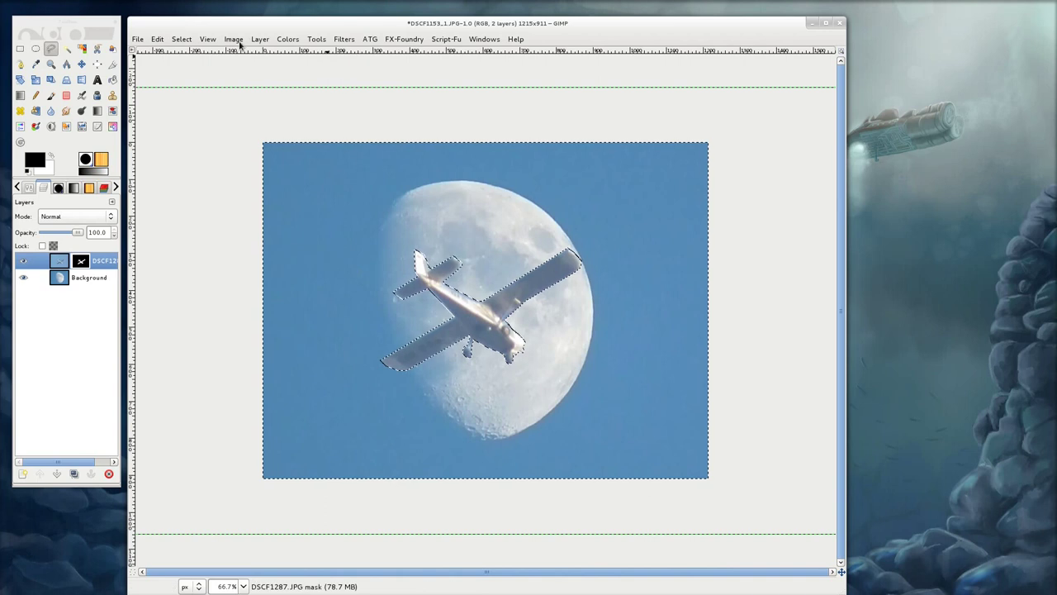
# - Clear the selection and zoom around to check the masked airplane
pyautogui.click(182, 39)
pyautogui.click(207, 71)
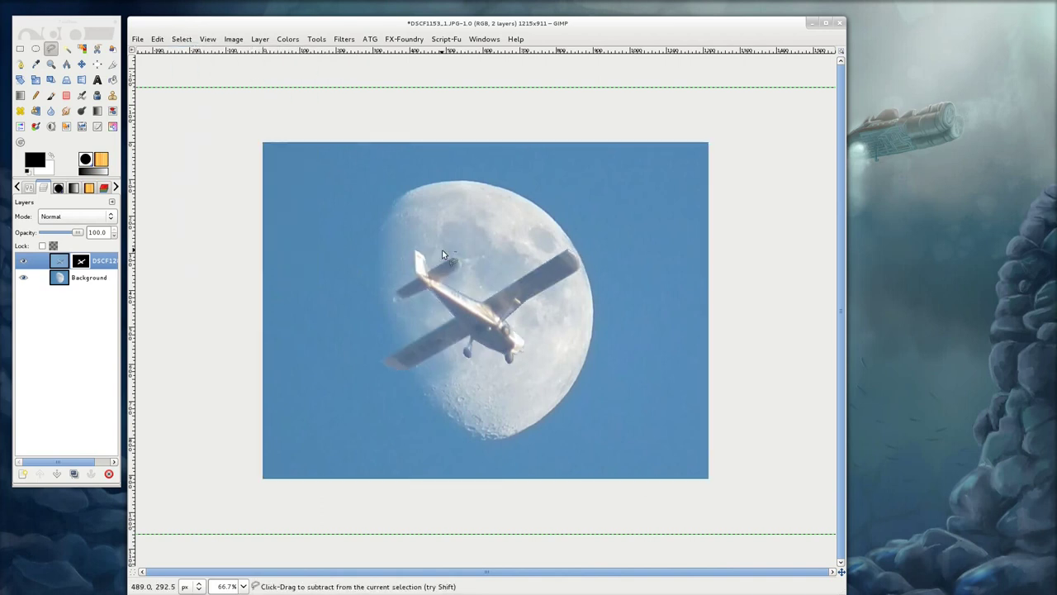
pyautogui.keyDown('ctrl'); pyautogui.scroll(4, 442, 254); pyautogui.keyUp('ctrl')
pyautogui.keyDown('ctrl'); pyautogui.scroll(-2, 471, 299); pyautogui.keyUp('ctrl')
pyautogui.keyDown('ctrl'); pyautogui.scroll(3, 474, 299); pyautogui.keyUp('ctrl')
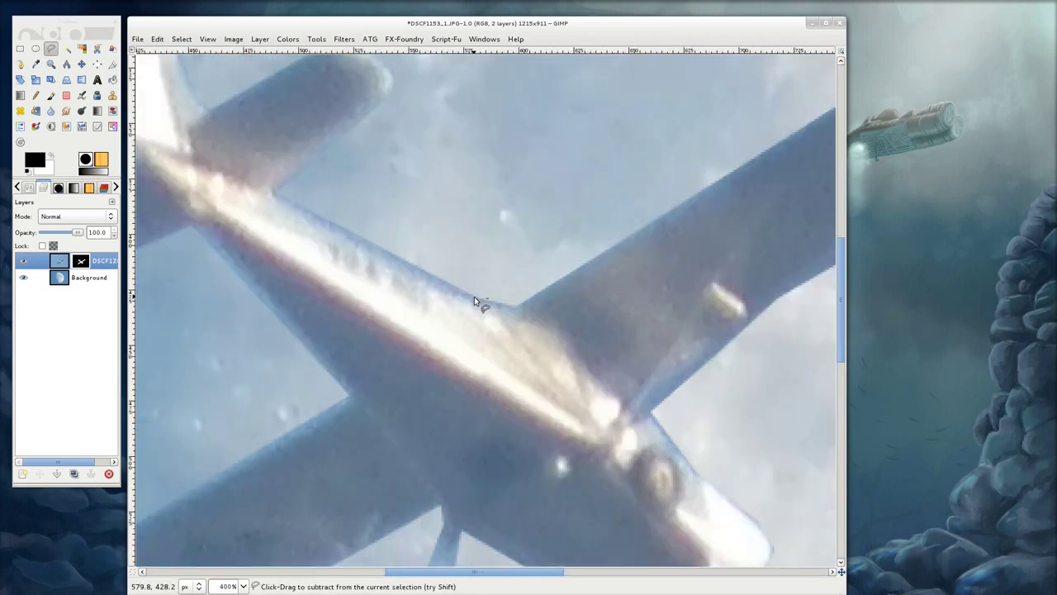
pyautogui.keyDown('ctrl'); pyautogui.scroll(1, 474, 299); pyautogui.keyUp('ctrl')
pyautogui.keyDown('ctrl'); pyautogui.scroll(1, 474, 299); pyautogui.keyUp('ctrl')
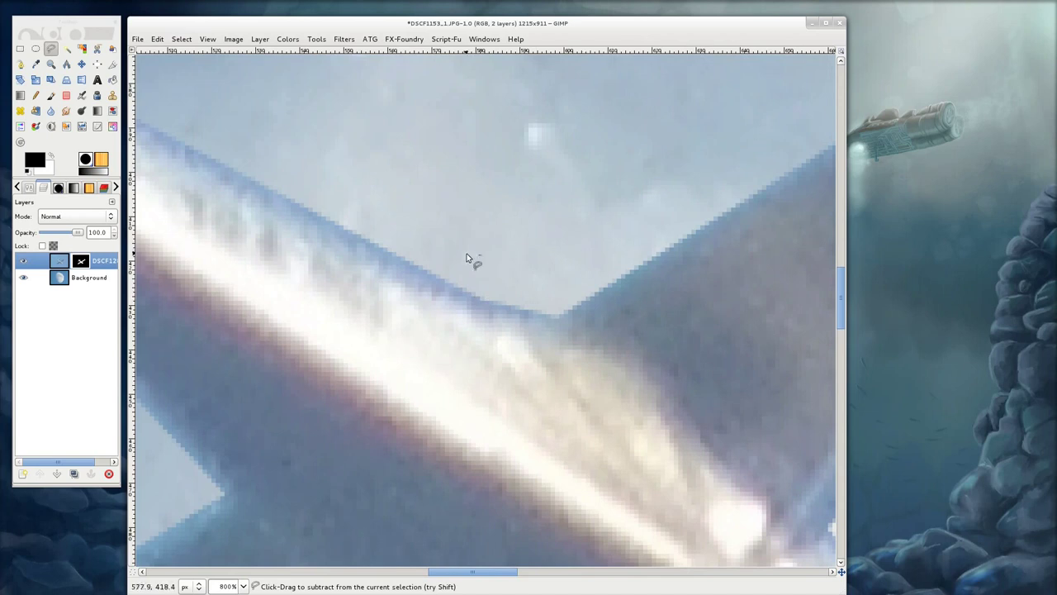
pyautogui.keyDown('ctrl'); pyautogui.scroll(-1, 649, 393); pyautogui.keyUp('ctrl')
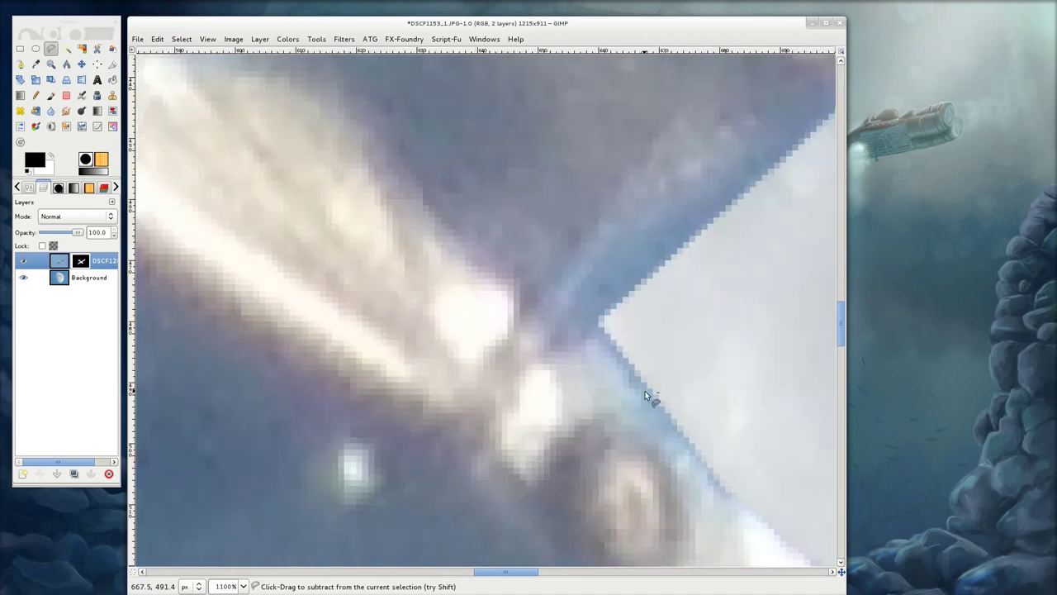
pyautogui.keyDown('ctrl'); pyautogui.scroll(-2, 661, 398); pyautogui.keyUp('ctrl')
pyautogui.keyDown('ctrl'); pyautogui.scroll(-2, 652, 382); pyautogui.keyUp('ctrl')
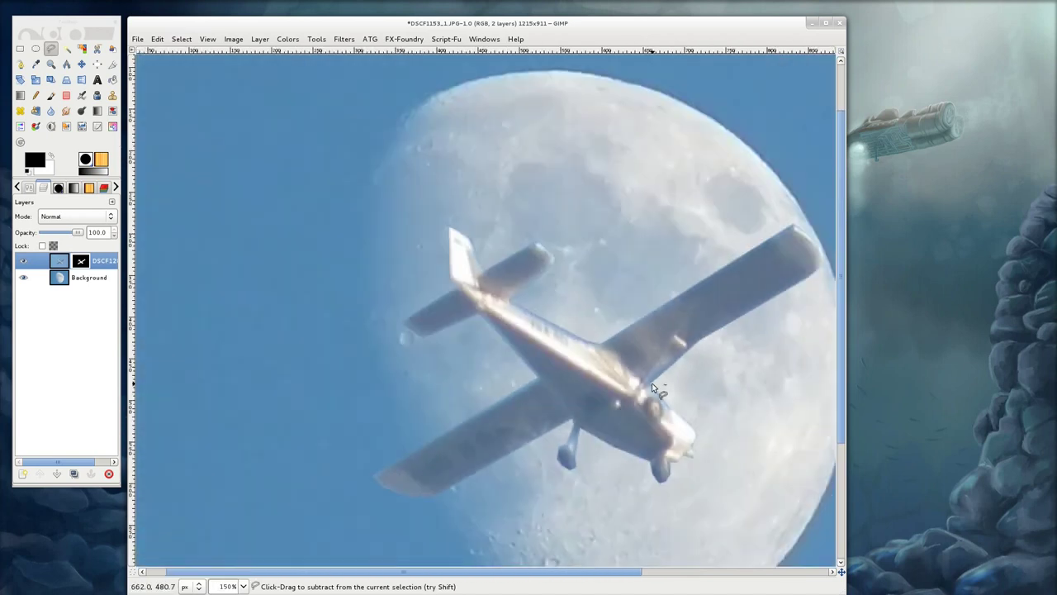
pyautogui.keyDown('ctrl'); pyautogui.scroll(-1, 650, 380); pyautogui.keyUp('ctrl')
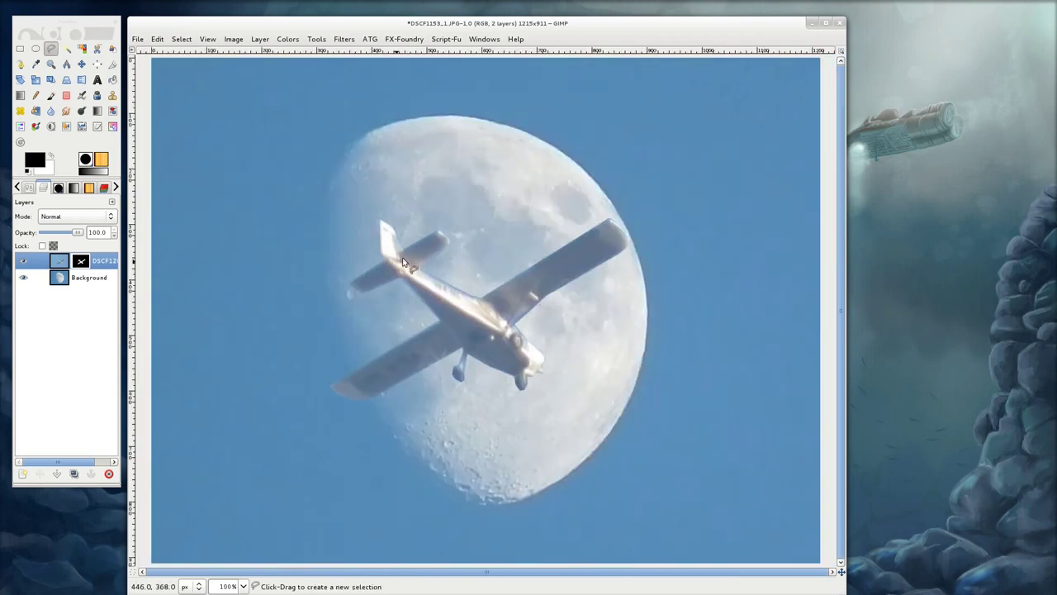
pyautogui.keyDown('ctrl'); pyautogui.scroll(4, 438, 234); pyautogui.keyUp('ctrl')
pyautogui.keyDown('ctrl'); pyautogui.scroll(2, 451, 256); pyautogui.keyUp('ctrl')
pyautogui.keyDown('ctrl'); pyautogui.scroll(1, 447, 281); pyautogui.keyUp('ctrl')
pyautogui.keyDown('ctrl'); pyautogui.scroll(-2, 438, 310); pyautogui.keyUp('ctrl')
pyautogui.keyDown('ctrl'); pyautogui.scroll(-1, 441, 313); pyautogui.keyUp('ctrl')
pyautogui.keyDown('ctrl'); pyautogui.scroll(-1, 441, 314); pyautogui.keyUp('ctrl')
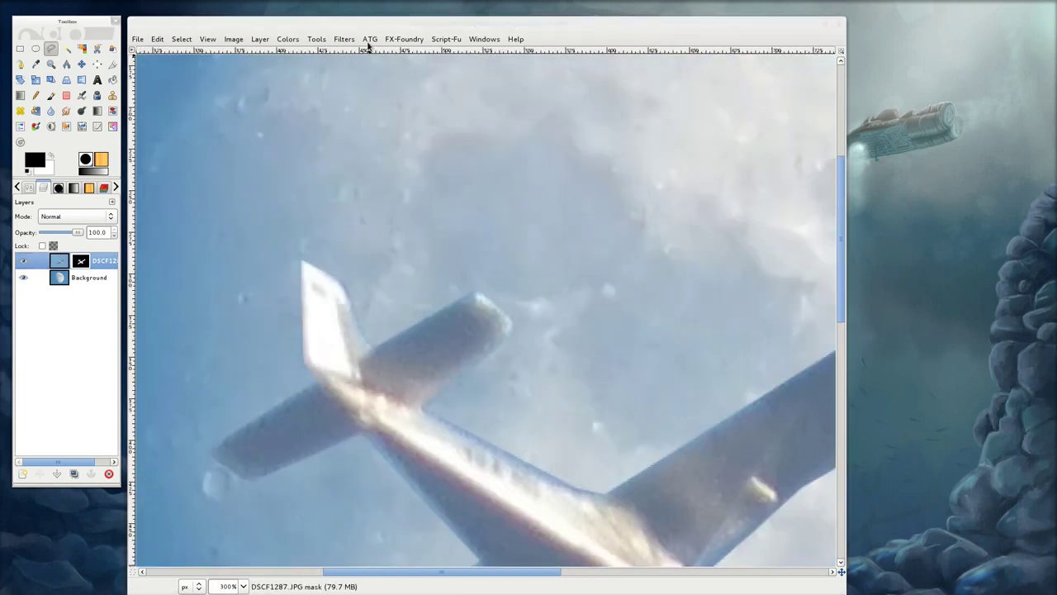
# - Apply a 5 px Gaussian blur to the airplane's layer mask
pyautogui.click(344, 40)
pyautogui.moveTo(350, 112)
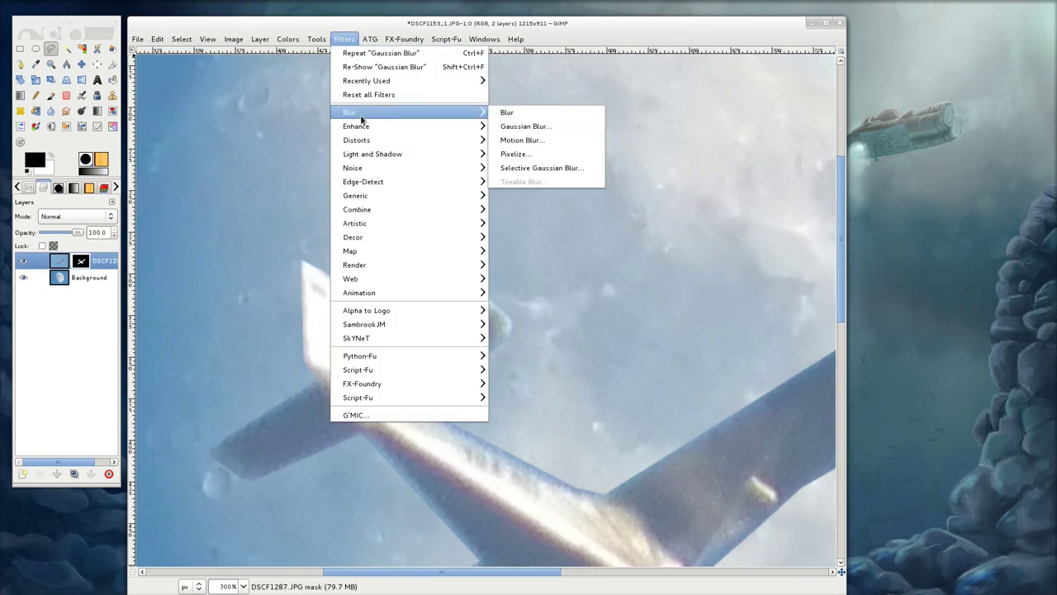
pyautogui.click(550, 125)
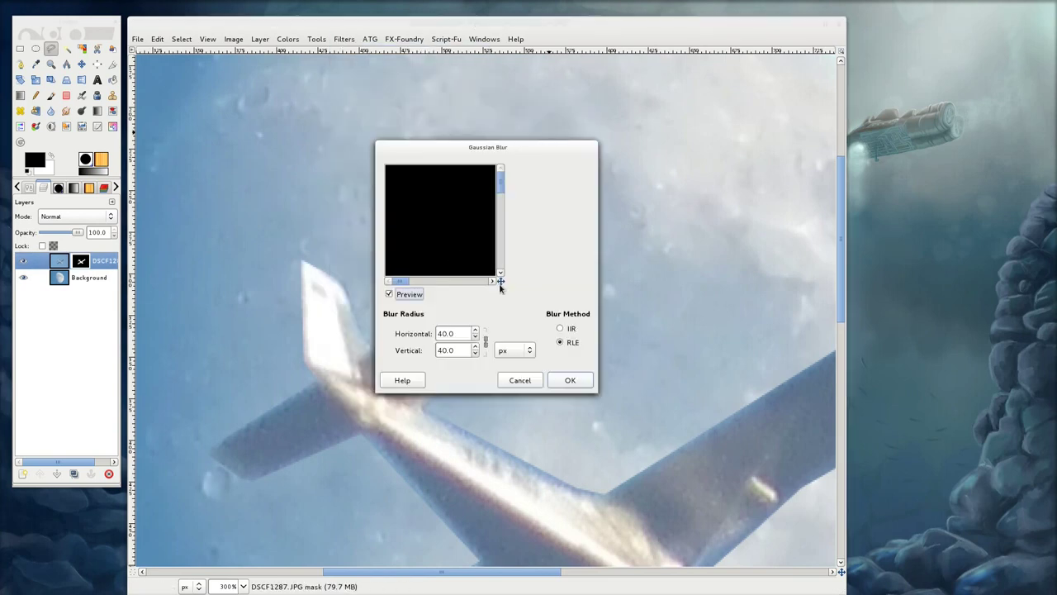
pyautogui.moveTo(500, 283); pyautogui.dragTo(520, 295)
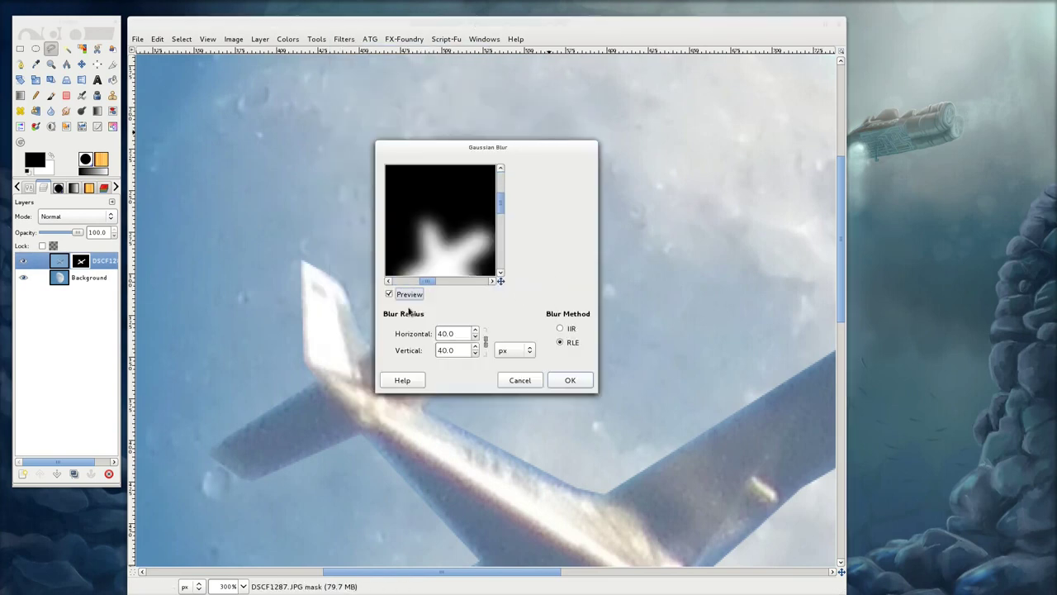
pyautogui.rightClick(476, 337)
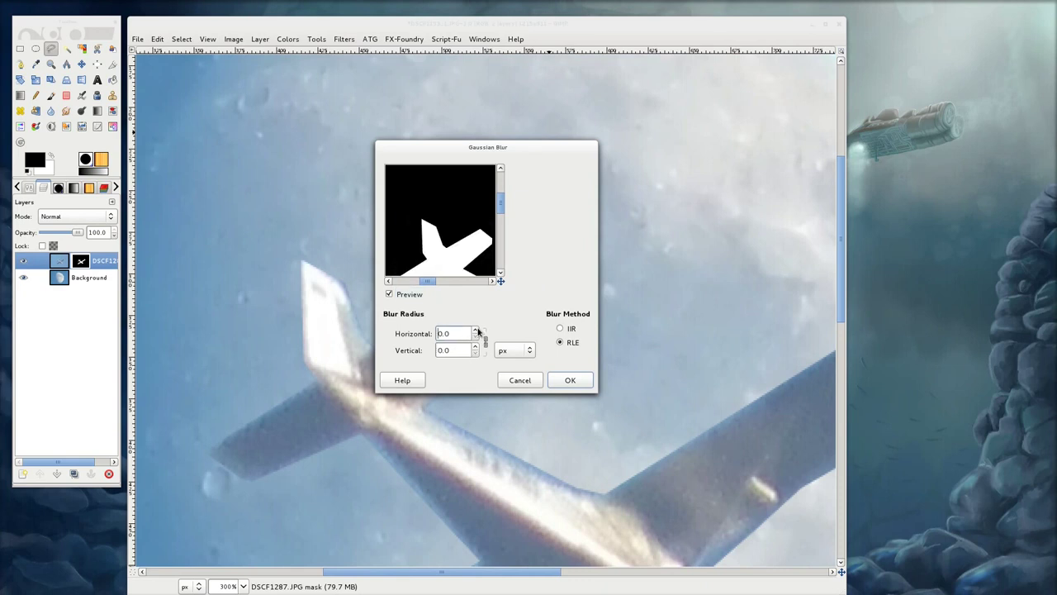
pyautogui.click(477, 330)
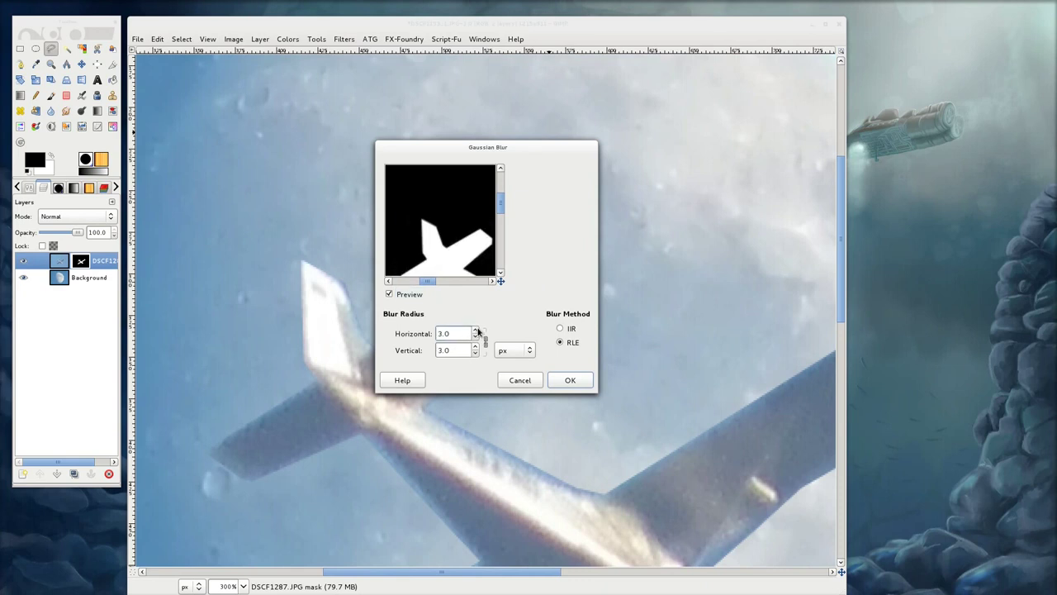
pyautogui.click(572, 380)
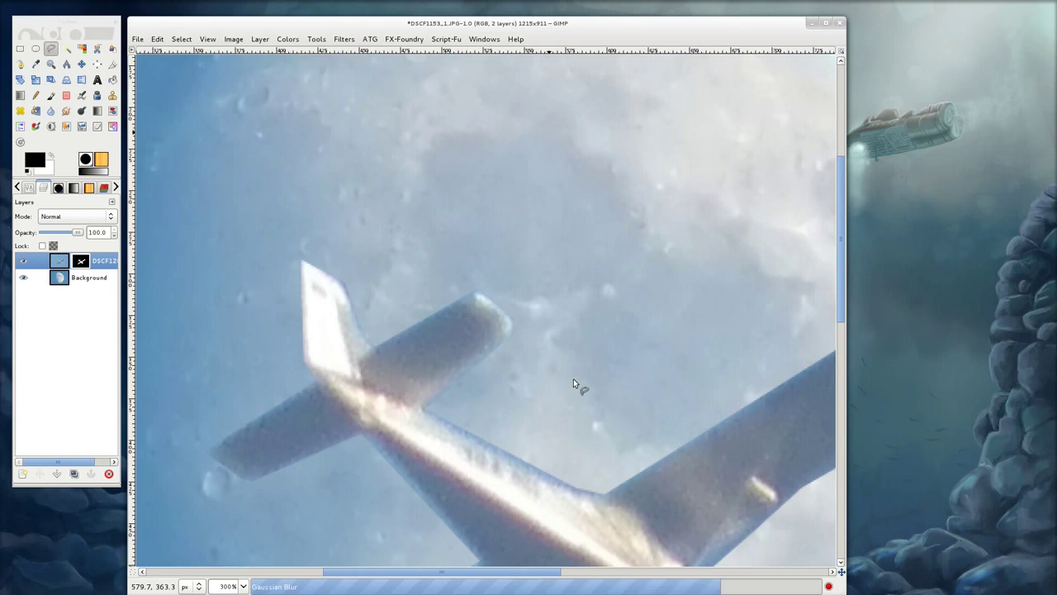
pyautogui.scroll(1, 365, 344)
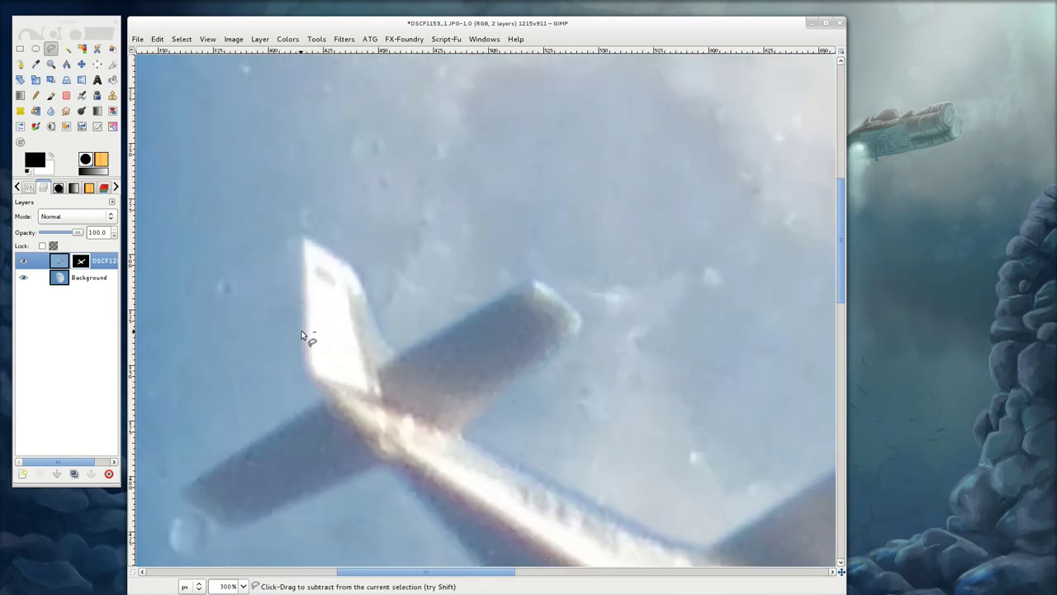
pyautogui.scroll(1, 303, 337)
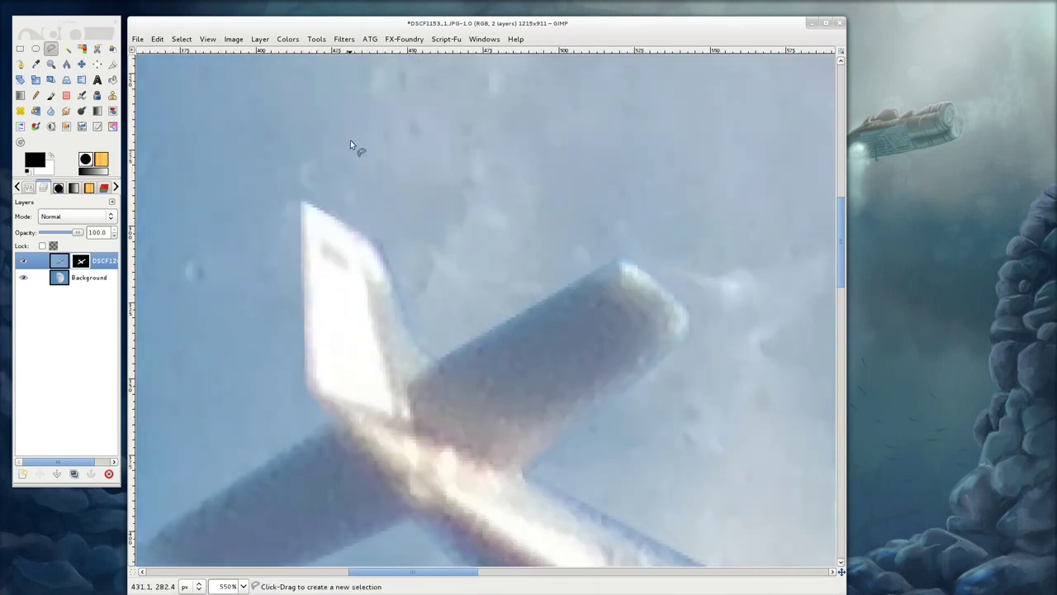
# - Apply the 5 px Gaussian blur to the mask a second time and inspect the softened edges
pyautogui.click(344, 39)
pyautogui.moveTo(380, 112)
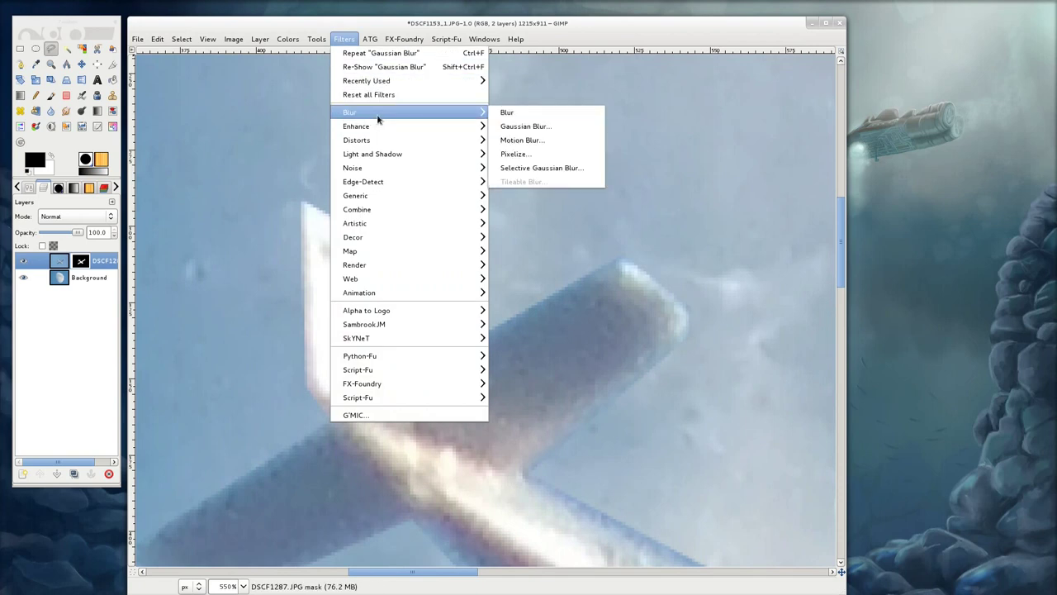
pyautogui.click(527, 126)
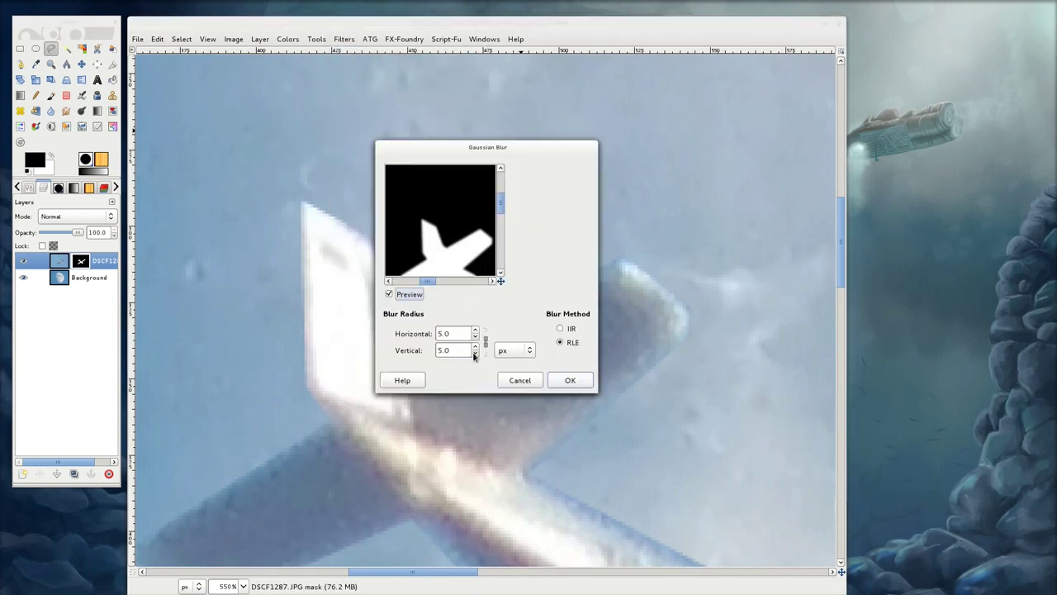
pyautogui.click(571, 380)
pyautogui.scroll(-2, 530, 370)
pyautogui.scroll(-2, 507, 309)
pyautogui.scroll(-1, 507, 309)
pyautogui.scroll(-1, 511, 315)
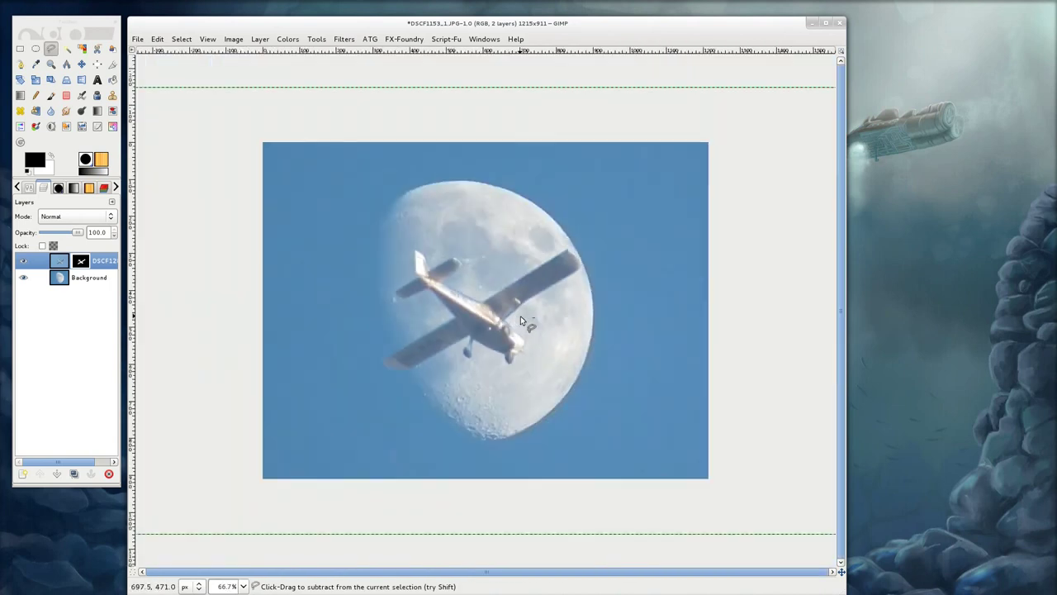
pyautogui.scroll(3, 600, 278)
pyautogui.scroll(2, 597, 278)
pyautogui.scroll(1, 597, 279)
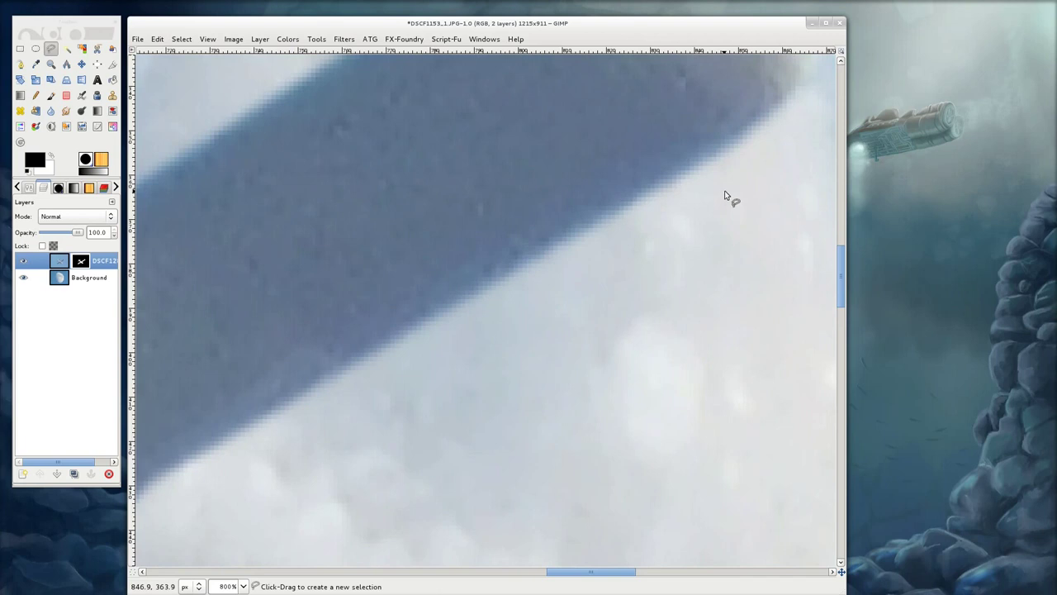
pyautogui.scroll(5, 734, 190)
pyautogui.scroll(-1, 624, 238)
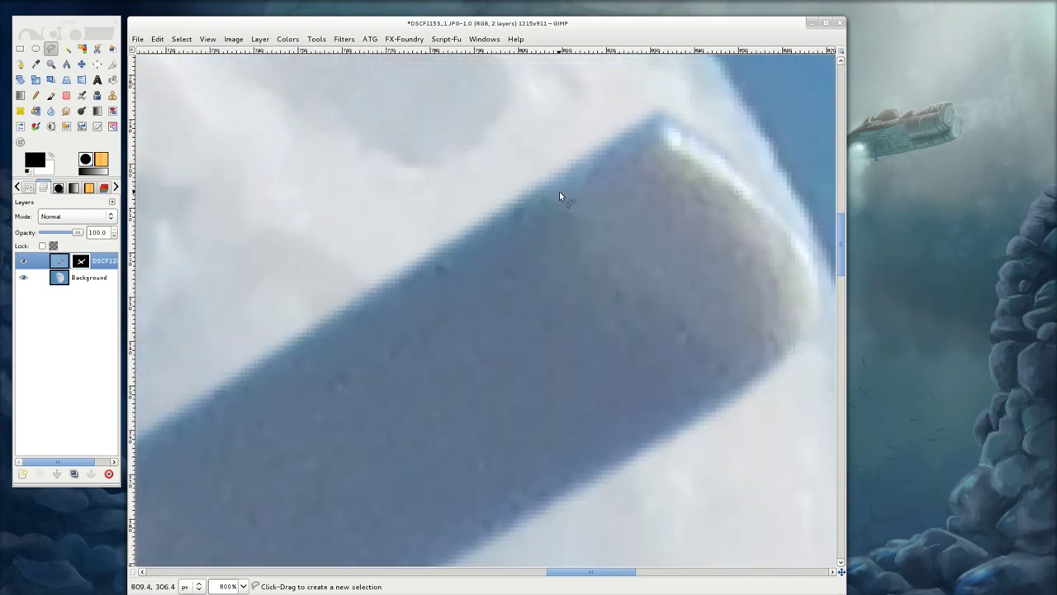
pyautogui.keyDown('ctrl'); pyautogui.scroll(-2, 500, 309); pyautogui.keyUp('ctrl')
pyautogui.keyDown('ctrl'); pyautogui.scroll(-2, 500, 309); pyautogui.keyUp('ctrl')
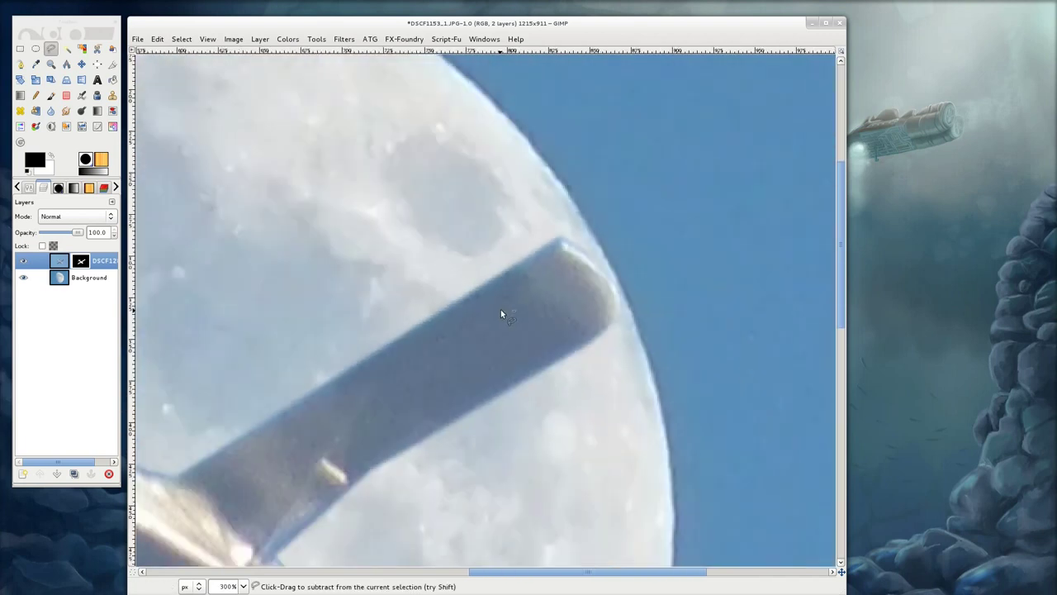
pyautogui.keyDown('ctrl'); pyautogui.scroll(-2, 500, 309); pyautogui.keyUp('ctrl')
pyautogui.keyDown('ctrl'); pyautogui.scroll(-2, 406, 345); pyautogui.keyUp('ctrl')
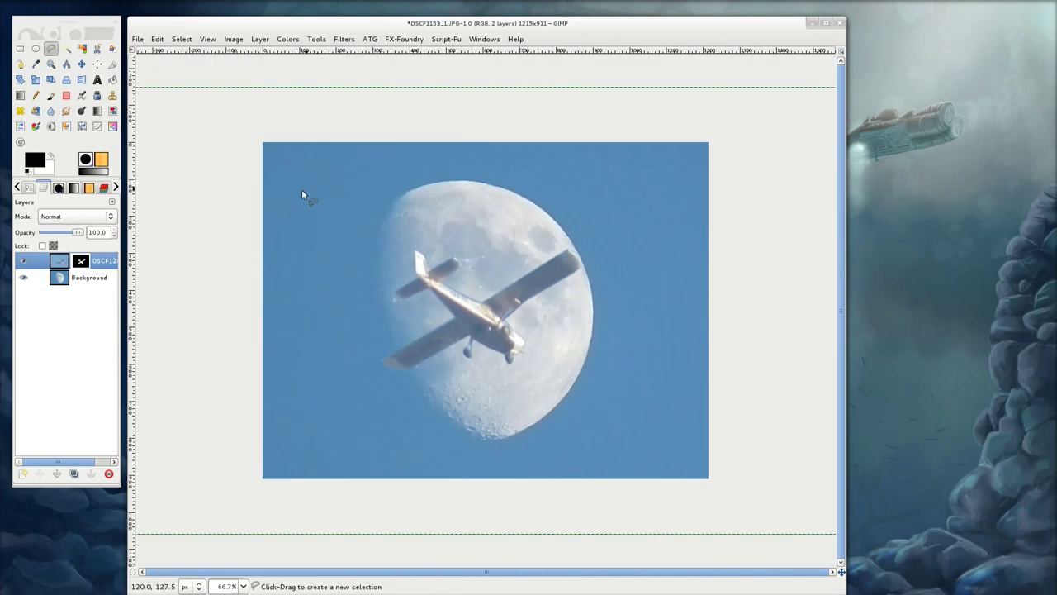
pyautogui.press('m')
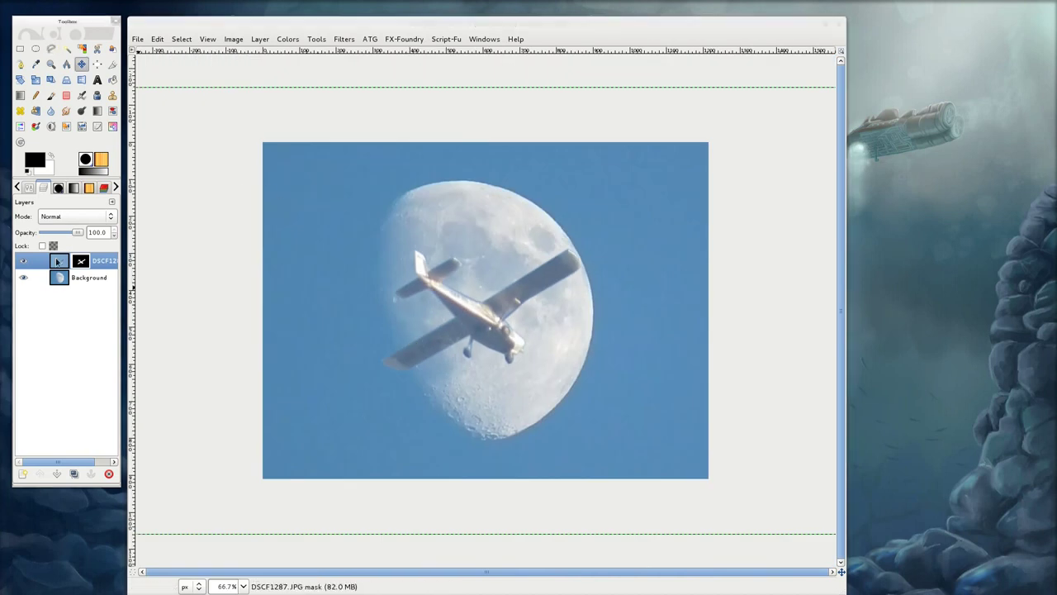
pyautogui.click(64, 263)
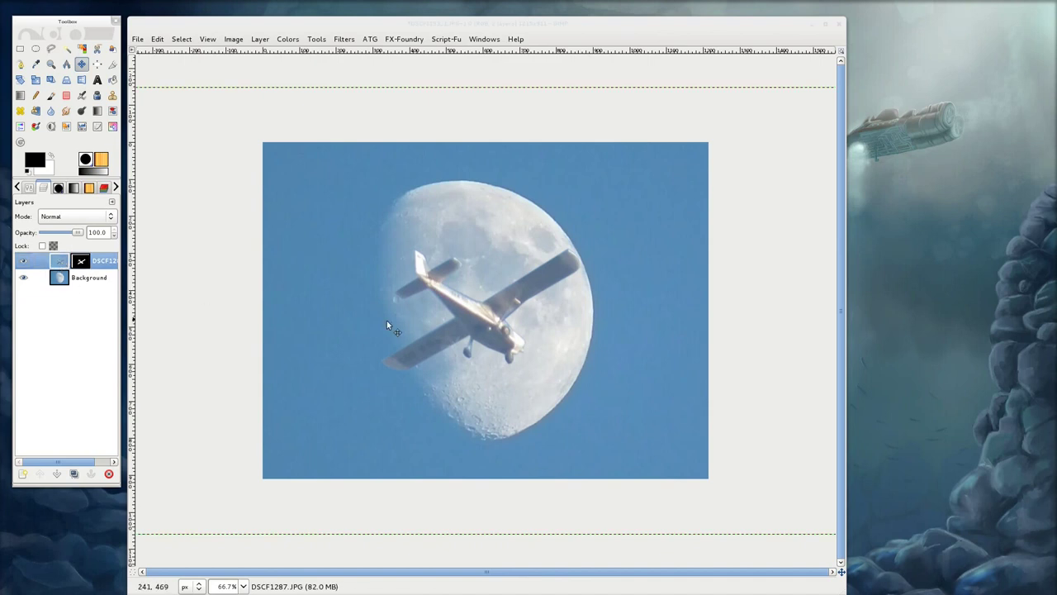
pyautogui.moveTo(480, 320)
pyautogui.mouseDown()
pyautogui.moveTo(366, 379)
pyautogui.moveTo(340, 370)
pyautogui.moveTo(533, 289)
pyautogui.mouseUp()
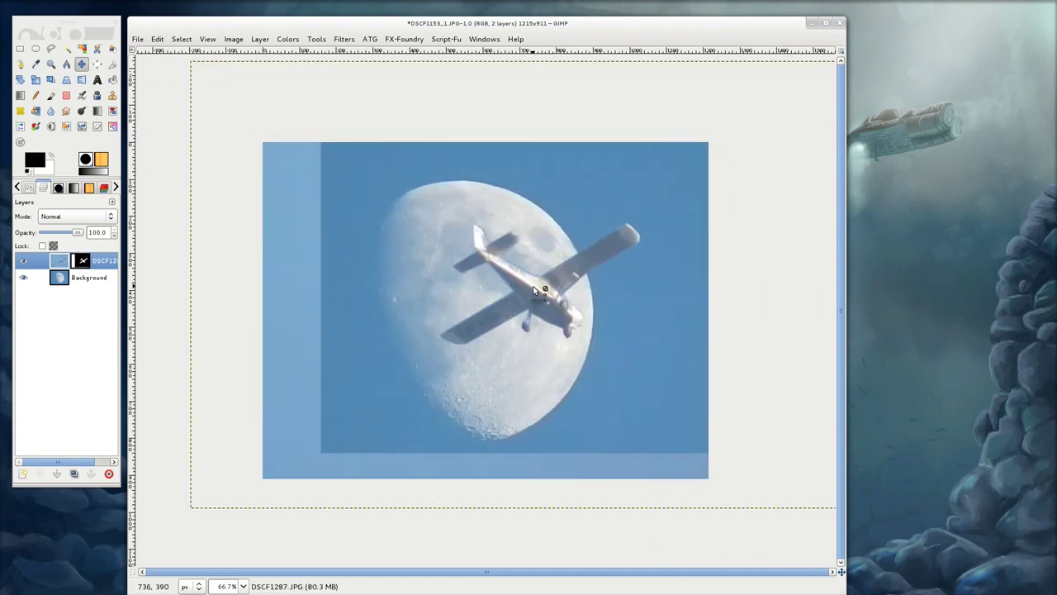
pyautogui.hotkey('ctrl', 'z')
pyautogui.hotkey('ctrl', 'y')
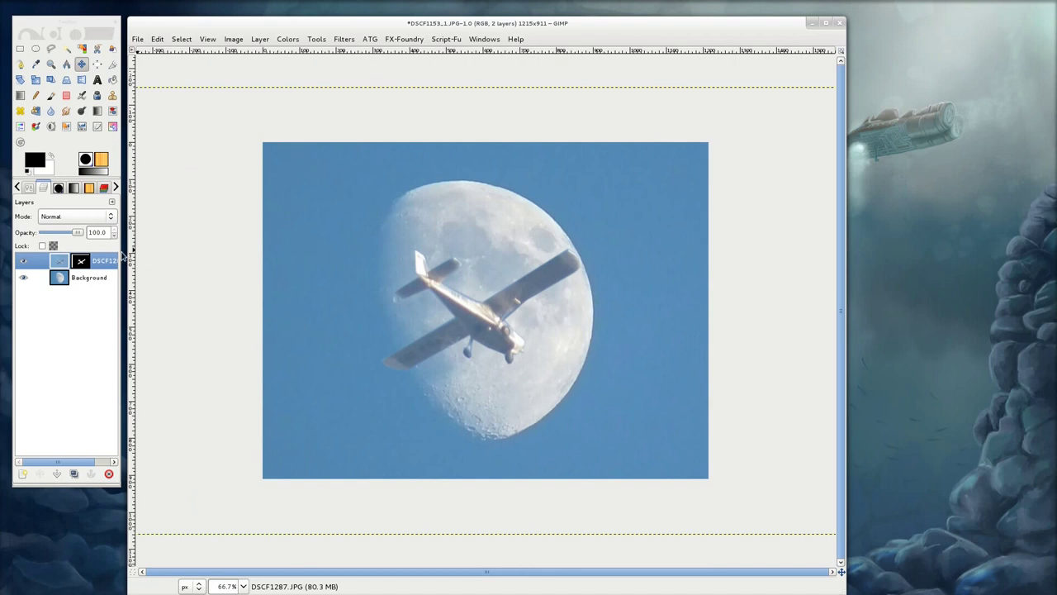
pyautogui.hotkey('ctrl', 'z')
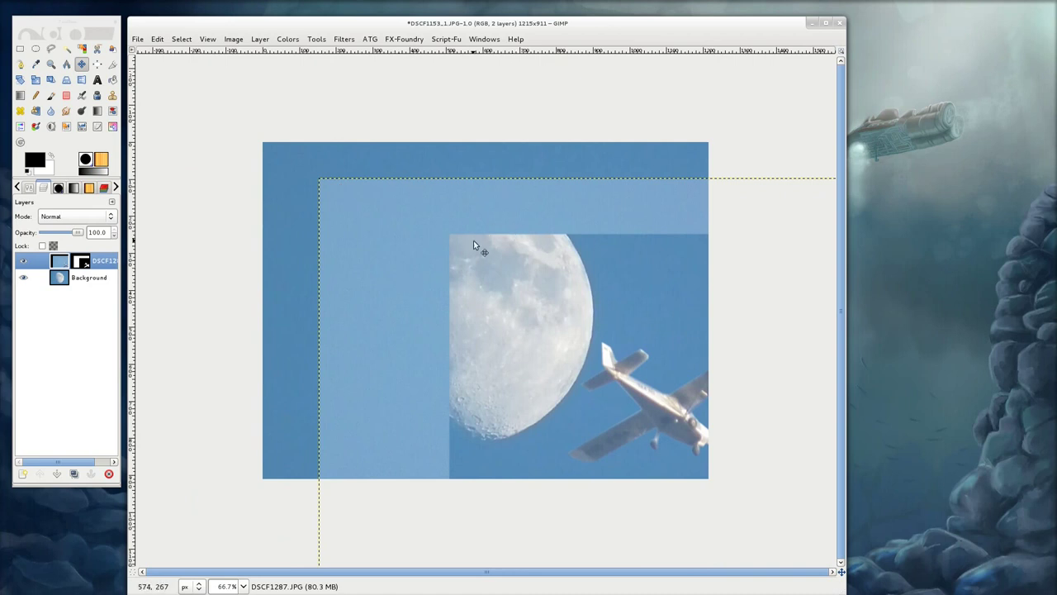
pyautogui.hotkey('ctrl', 'z')
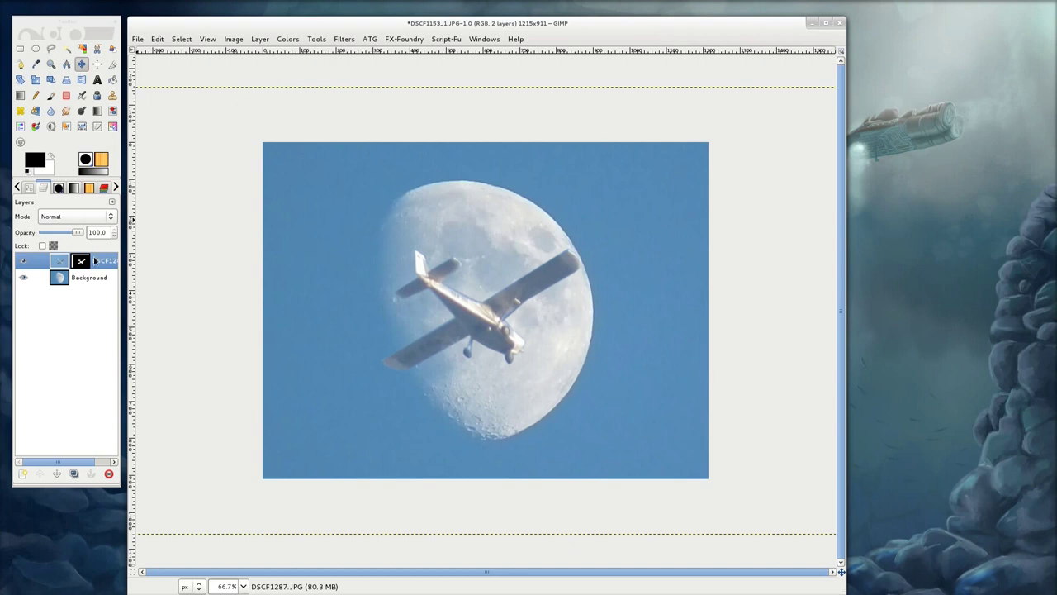
# - Fit the airplane layer to image size, undo a trial move, and select its layer mask
pyautogui.rightClick(101, 262)
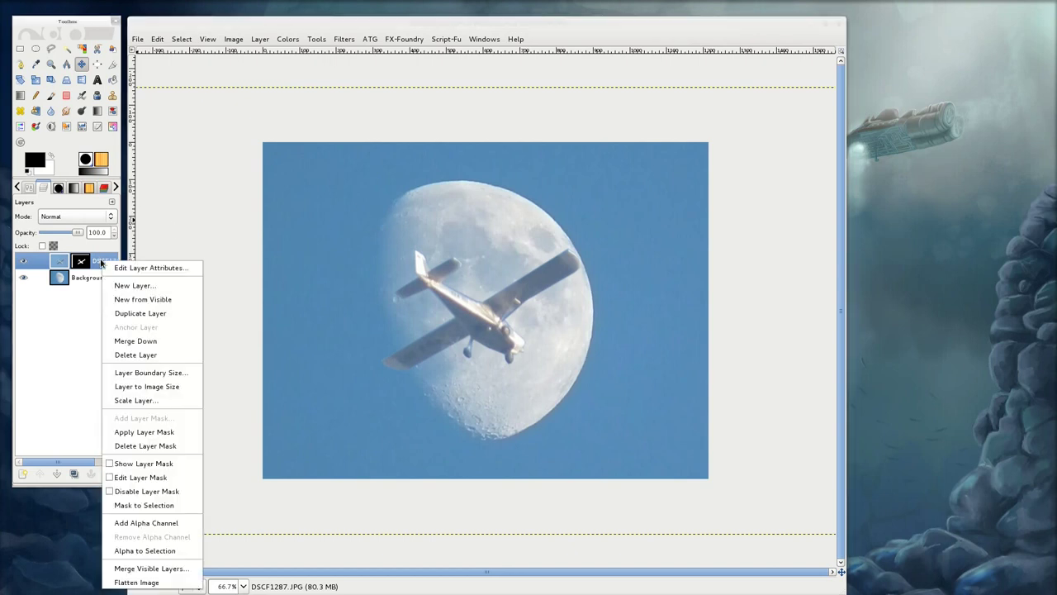
pyautogui.click(175, 386)
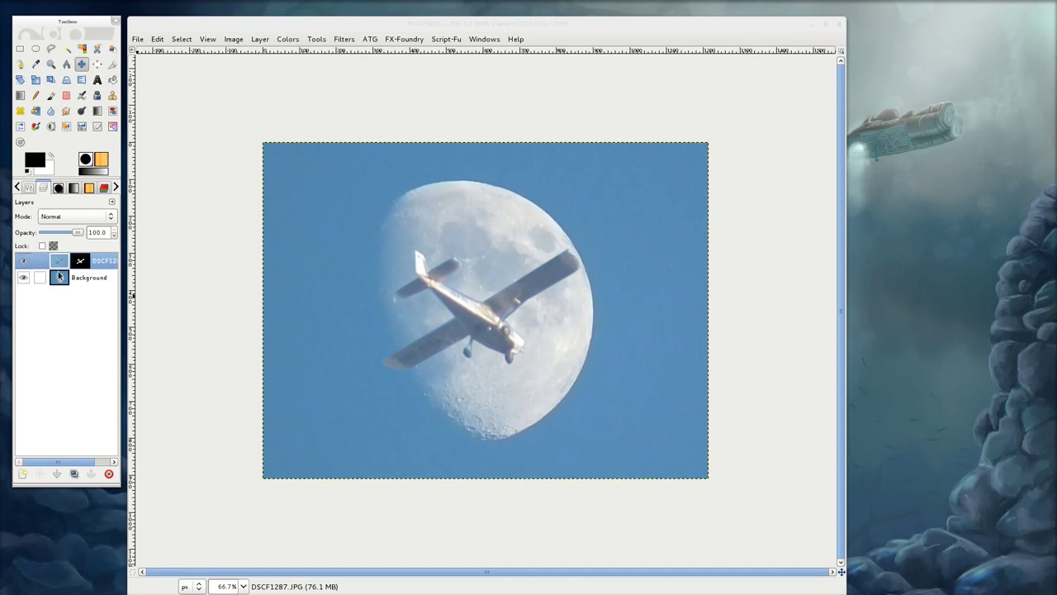
pyautogui.moveTo(476, 327)
pyautogui.mouseDown()
pyautogui.moveTo(345, 414)
pyautogui.moveTo(382, 393)
pyautogui.mouseUp()
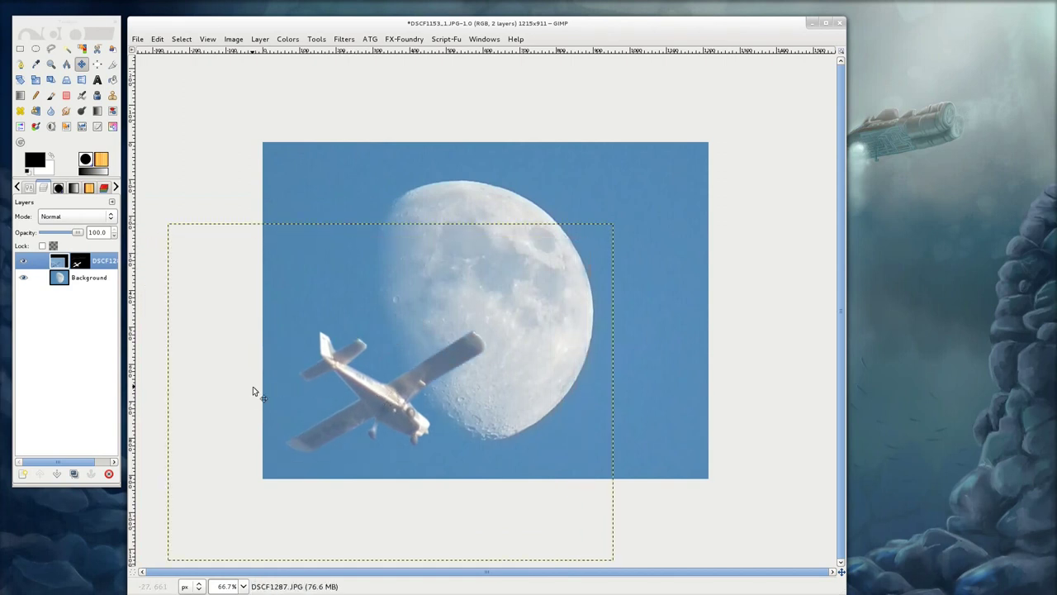
pyautogui.hotkey('ctrl', 'z')
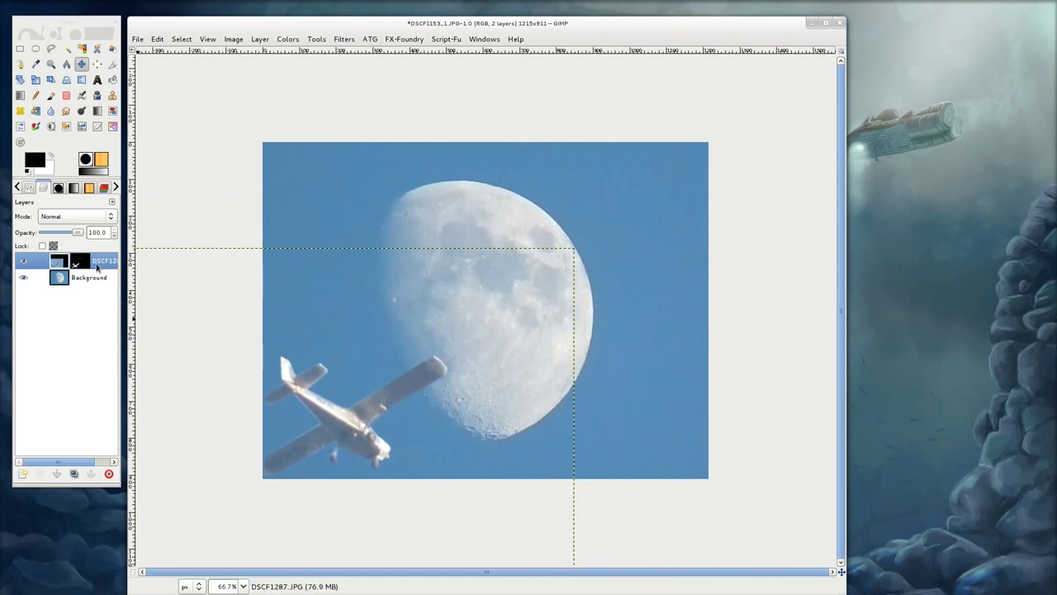
pyautogui.hotkey('ctrl', 'z')
pyautogui.hotkey('ctrl', 'z')
pyautogui.click(79, 262)
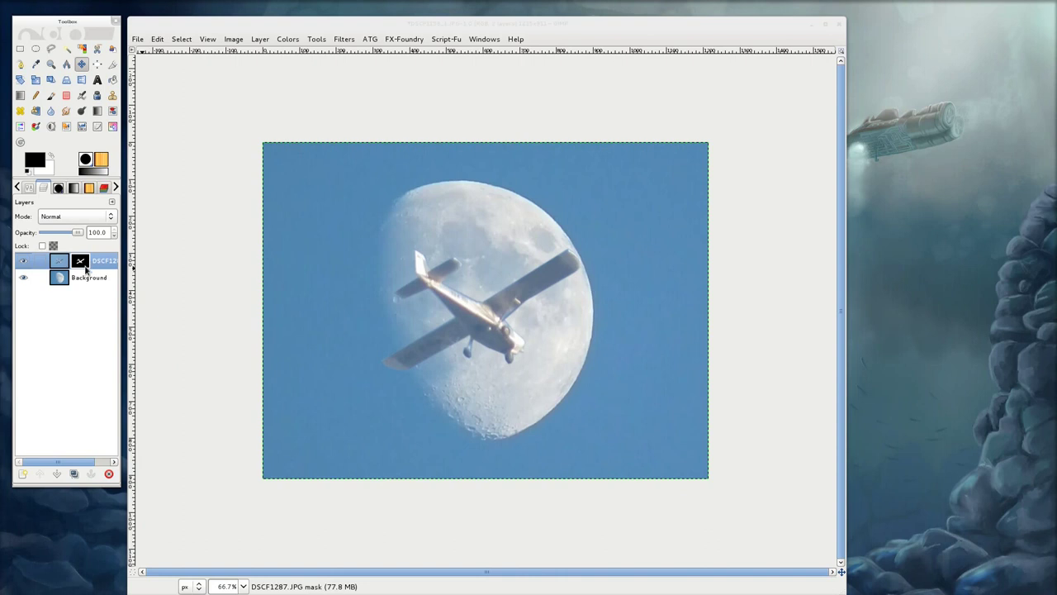
pyautogui.click(59, 262)
pyautogui.click(80, 262)
pyautogui.moveTo(532, 259)
pyautogui.mouseDown()
pyautogui.moveTo(444, 339)
pyautogui.moveTo(444, 387)
pyautogui.moveTo(546, 386)
pyautogui.moveTo(572, 241)
pyautogui.moveTo(380, 312)
pyautogui.moveTo(384, 299)
pyautogui.mouseUp()
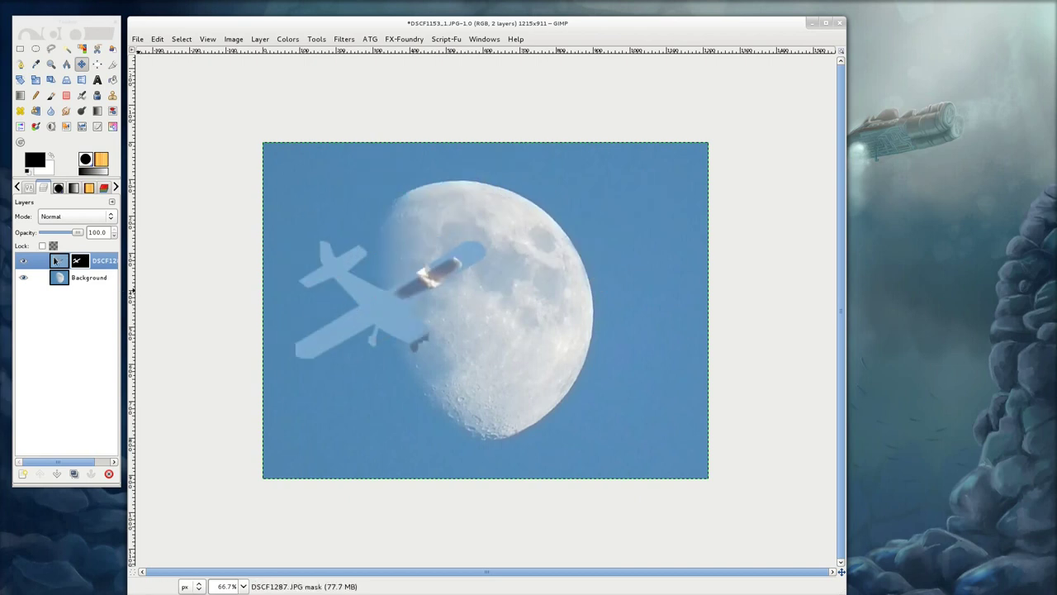
pyautogui.moveTo(397, 318); pyautogui.dragTo(465, 358)
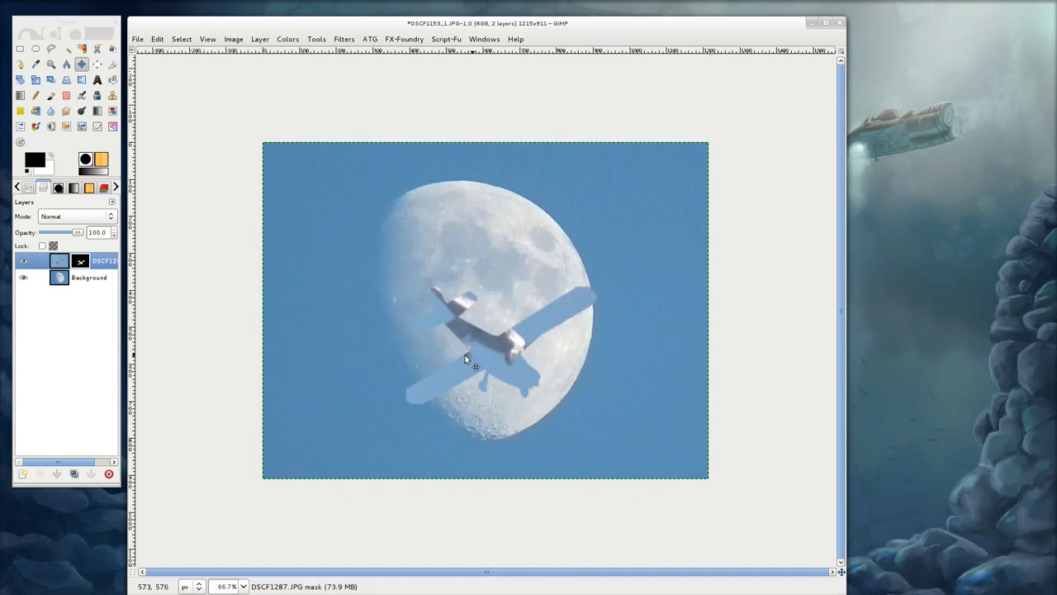
pyautogui.hotkey('ctrl', 'z')
pyautogui.hotkey('ctrl', 'z')
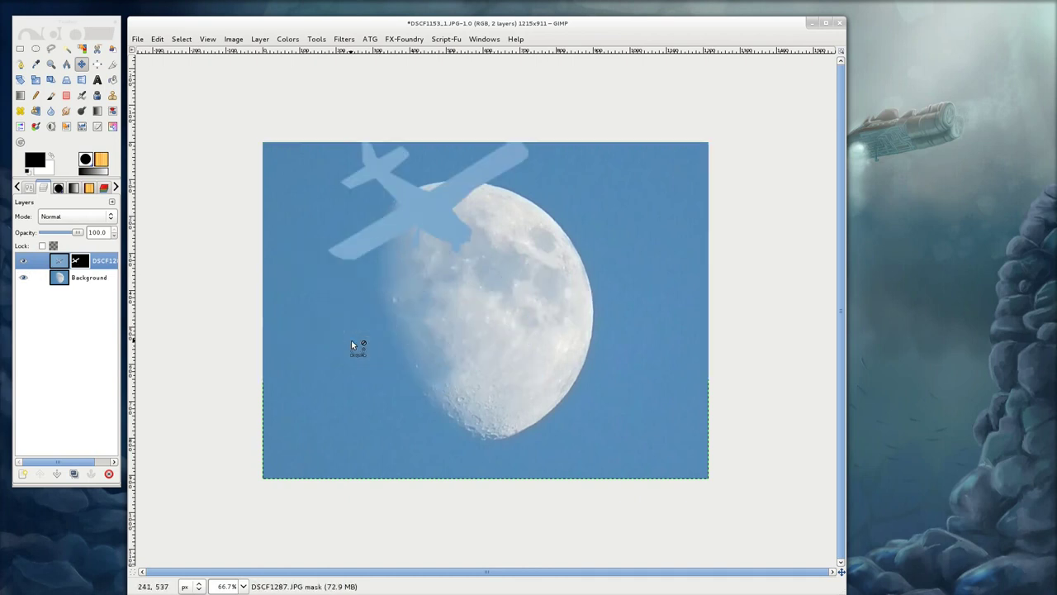
pyautogui.hotkey('ctrl', 'z')
pyautogui.hotkey('ctrl', 'z')
pyautogui.hotkey('ctrl', 'z')
pyautogui.hotkey('ctrl', 'z')
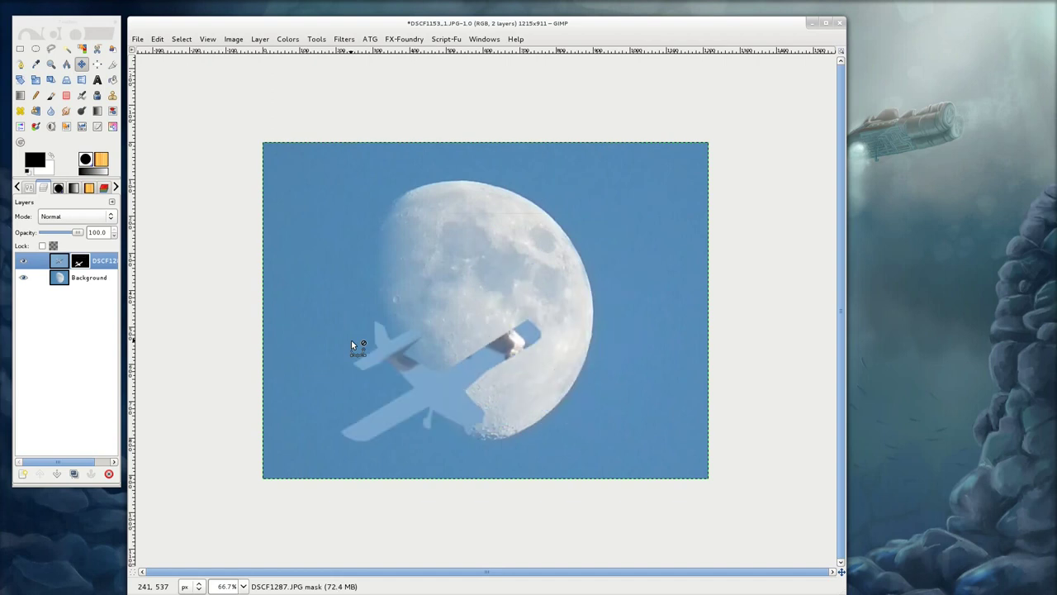
pyautogui.hotkey('ctrl', 'z')
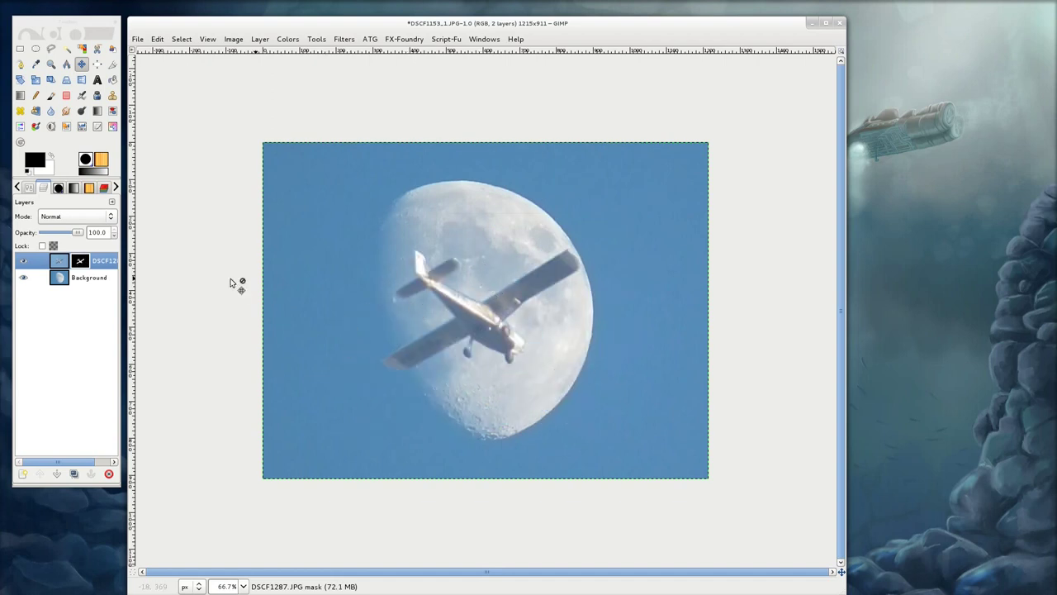
pyautogui.click(59, 261)
pyautogui.moveTo(470, 319)
pyautogui.mouseDown()
pyautogui.moveTo(342, 378)
pyautogui.moveTo(339, 411)
pyautogui.moveTo(360, 408)
pyautogui.mouseUp()
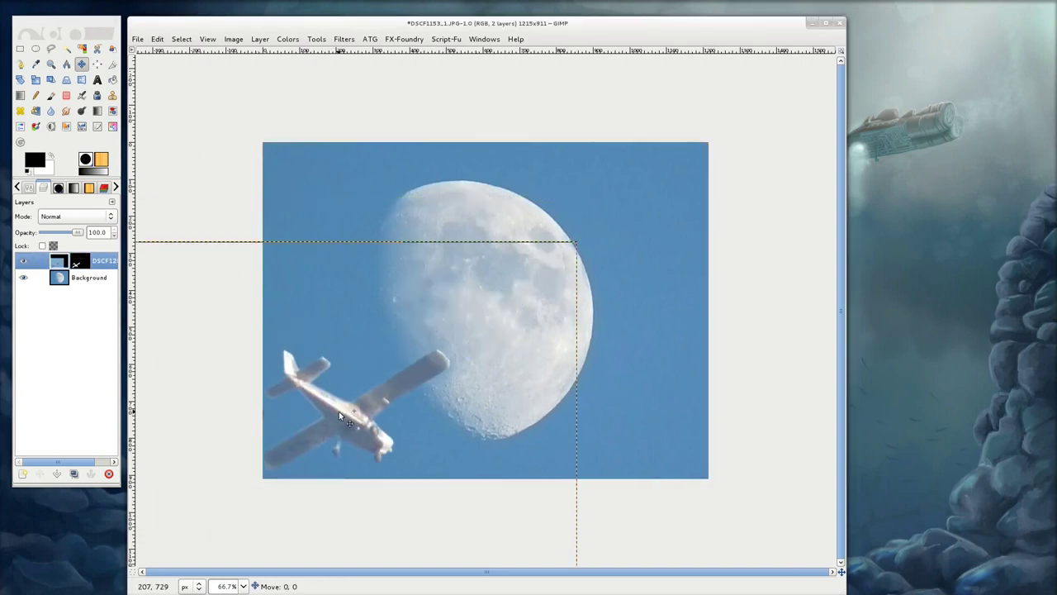
pyautogui.rightClick(102, 261)
pyautogui.click(165, 386)
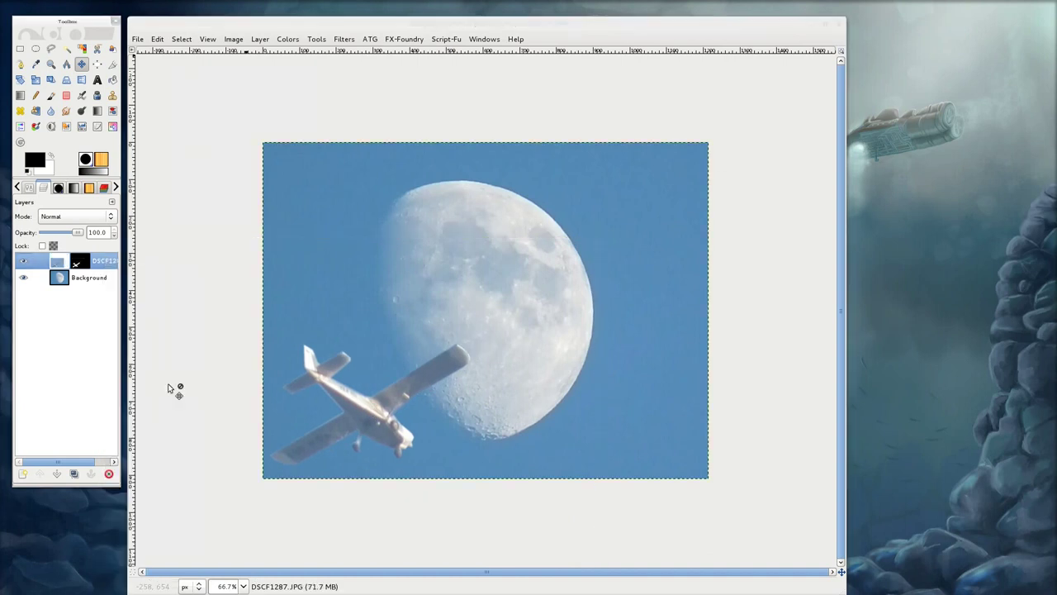
pyautogui.press('+')
pyautogui.press('+')
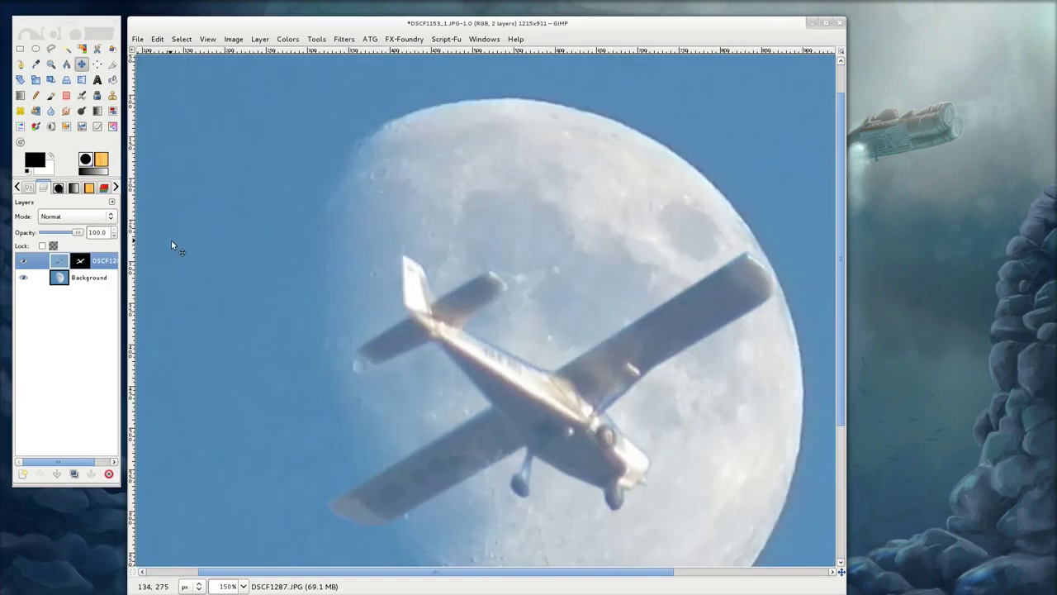
pyautogui.press('-')
pyautogui.press('-')
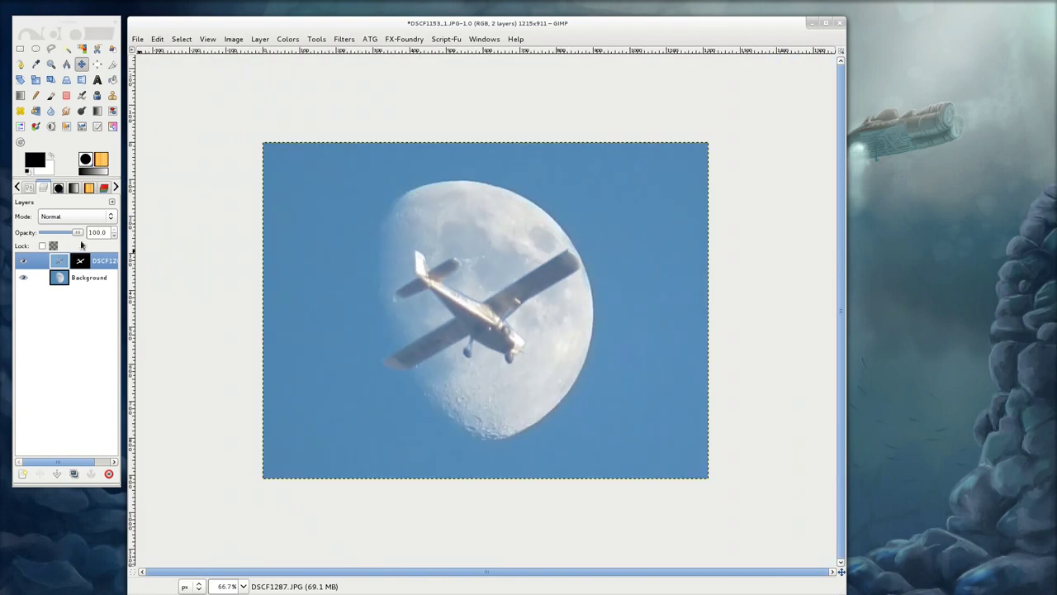
# - Turn on Show Layer Mask for the airplane layer and zoom in on the tail
pyautogui.rightClick(82, 261)
pyautogui.click(98, 460)
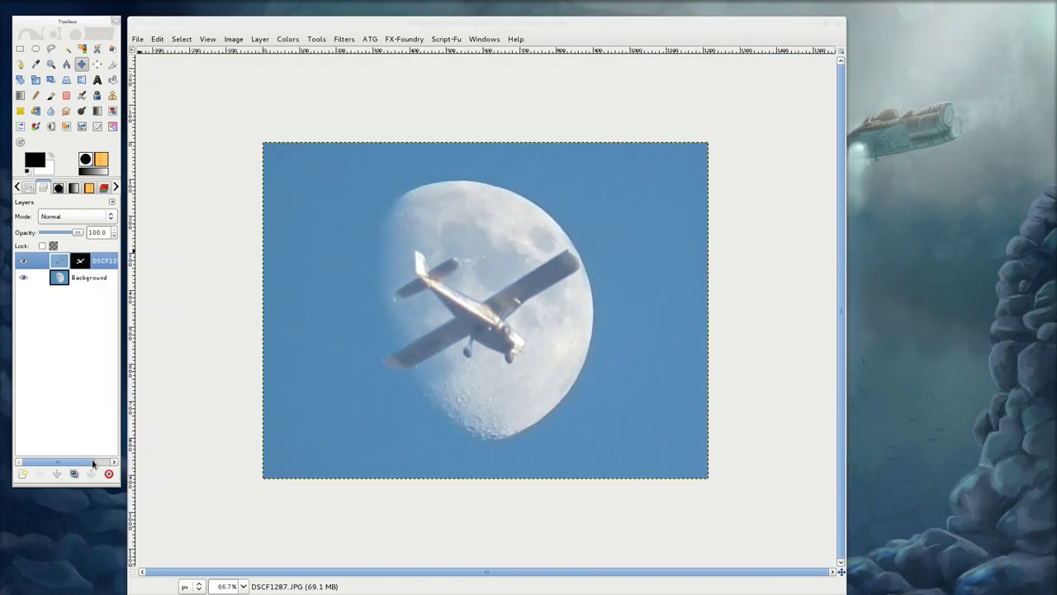
pyautogui.press('+')
pyautogui.press('+')
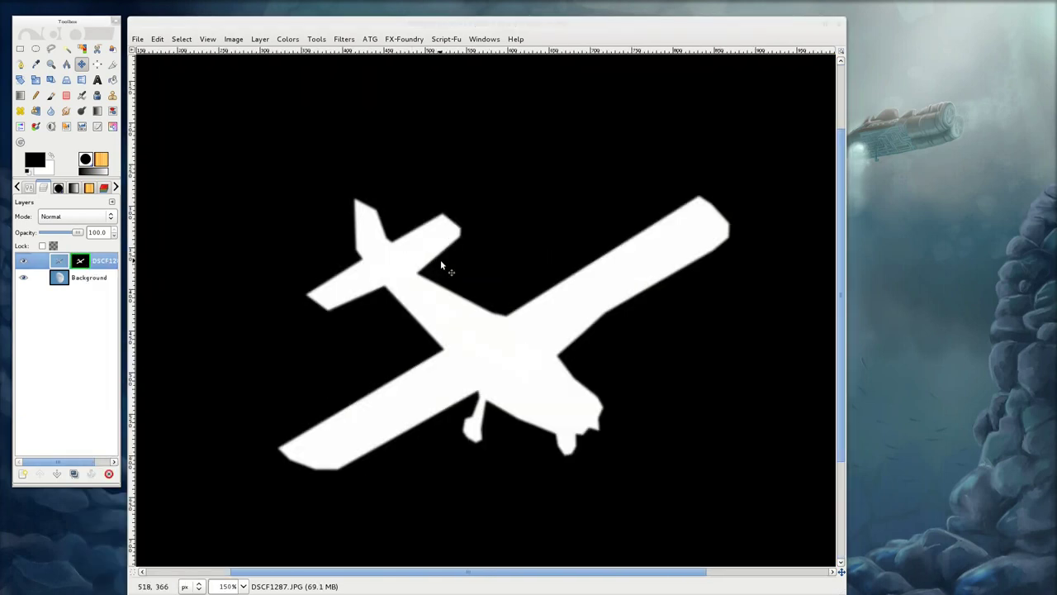
pyautogui.press('+')
pyautogui.scroll(3, 419, 352)
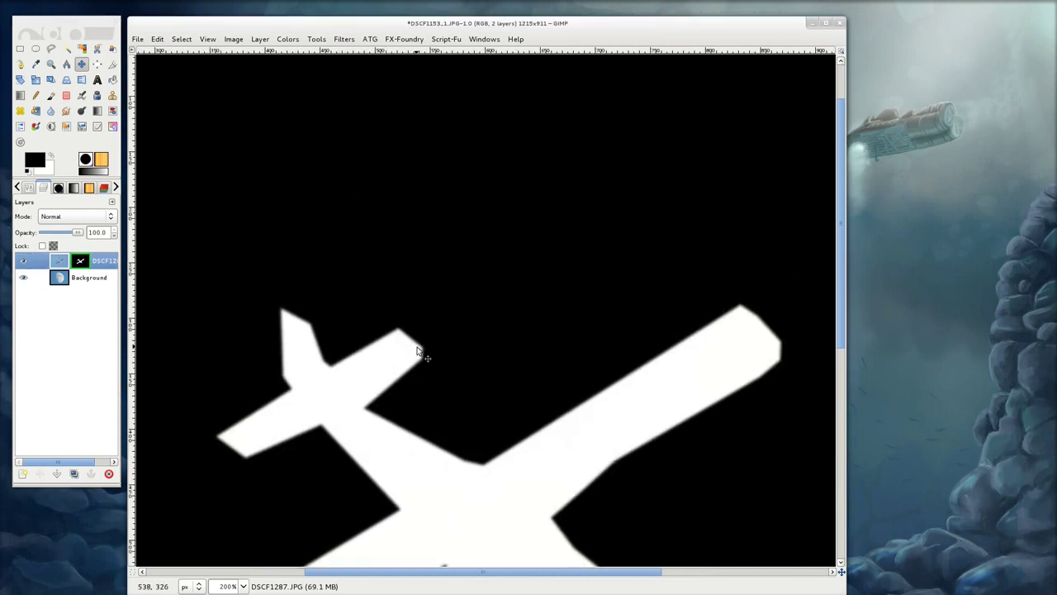
pyautogui.scroll(2, 403, 378)
# - Inspect the mask's tail and wing corner closely, then return to 200% zoom
pyautogui.press('-')
pyautogui.press('-')
pyautogui.press('-')
pyautogui.press('+')
pyautogui.press('+')
pyautogui.press('+')
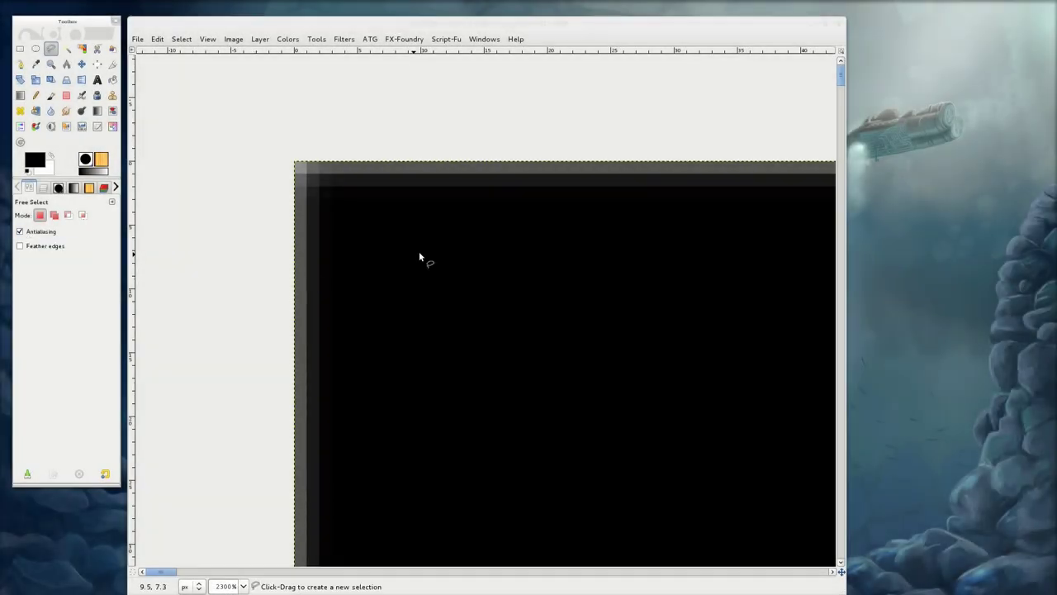
pyautogui.scroll(-2, 569, 341)
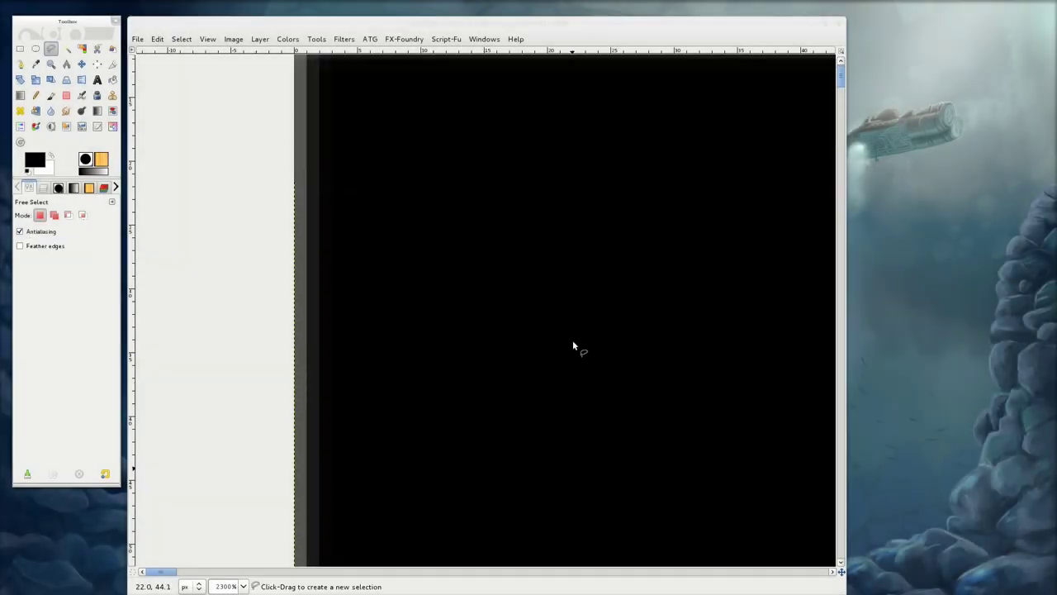
pyautogui.moveTo(841, 75); pyautogui.dragTo(841, 563)
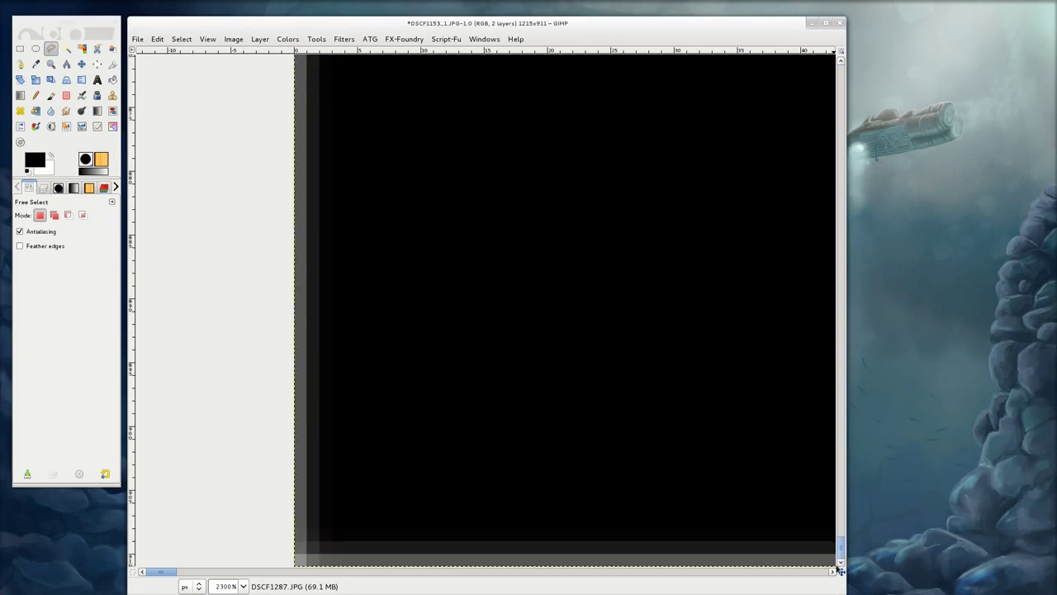
pyautogui.press('2')
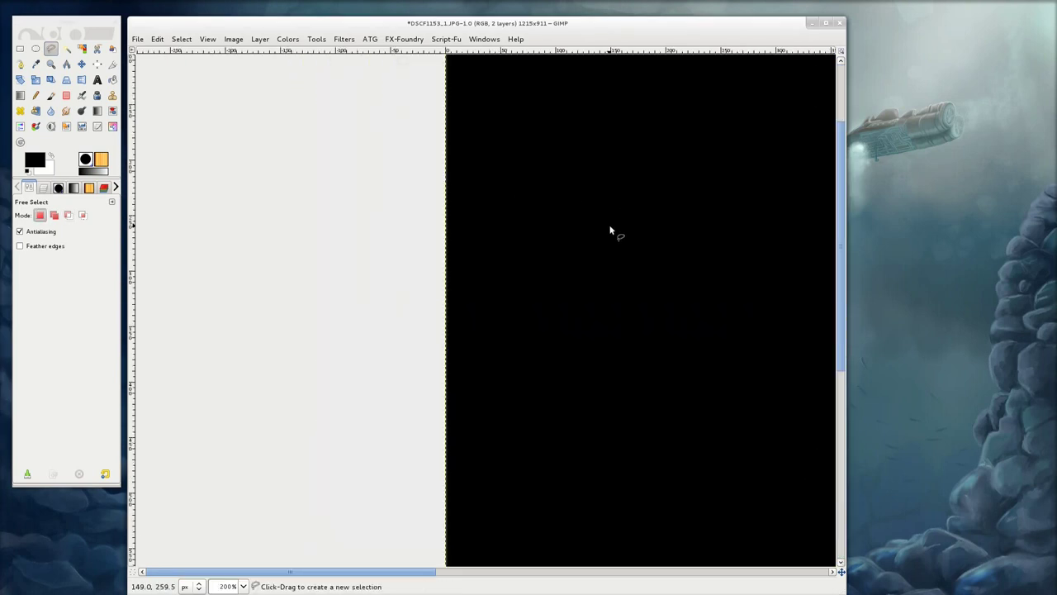
pyautogui.click(45, 189)
# - Turn off Show Layer Mask so the photo shows, and zoom in on the corner
pyautogui.rightClick(80, 262)
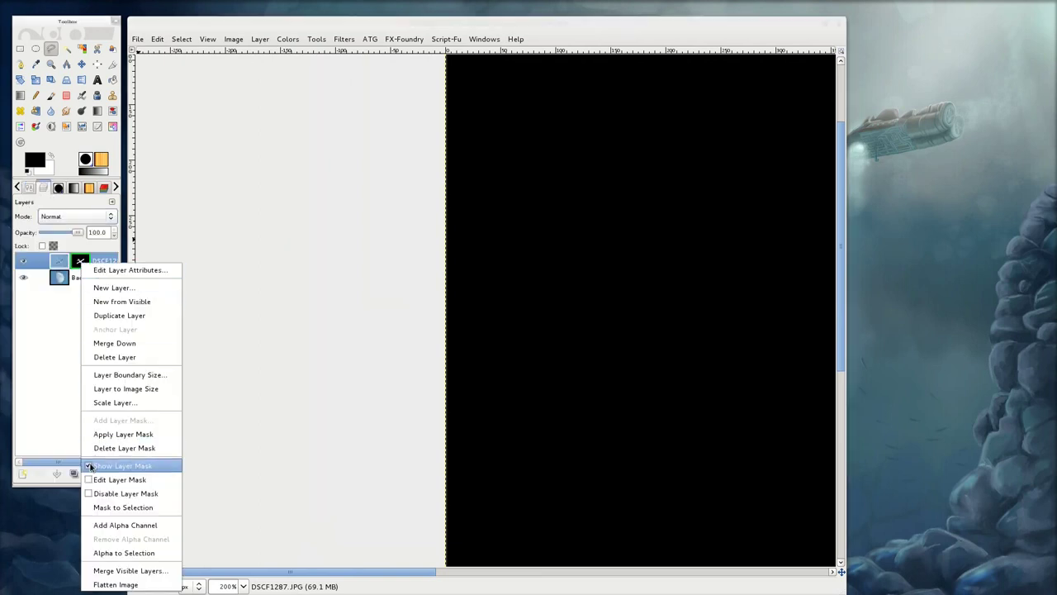
pyautogui.click(91, 466)
pyautogui.press('m')
pyautogui.scroll(2, 514, 153)
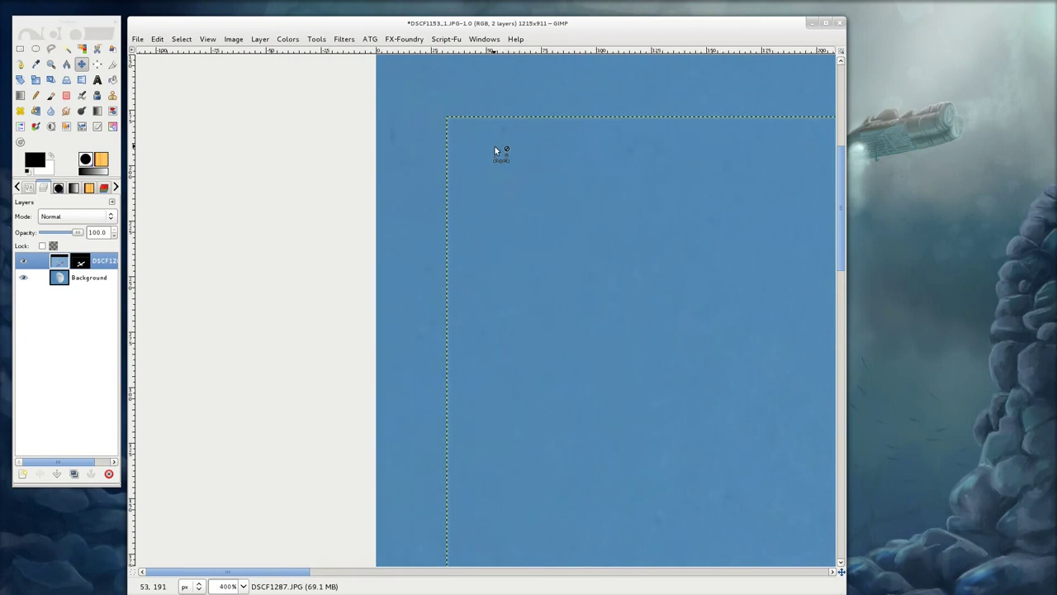
pyautogui.scroll(3, 495, 146)
# - Inspect the corner, undo one step, and select the layer mask for editing
pyautogui.scroll(3, 473, 135)
pyautogui.scroll(2, 408, 339)
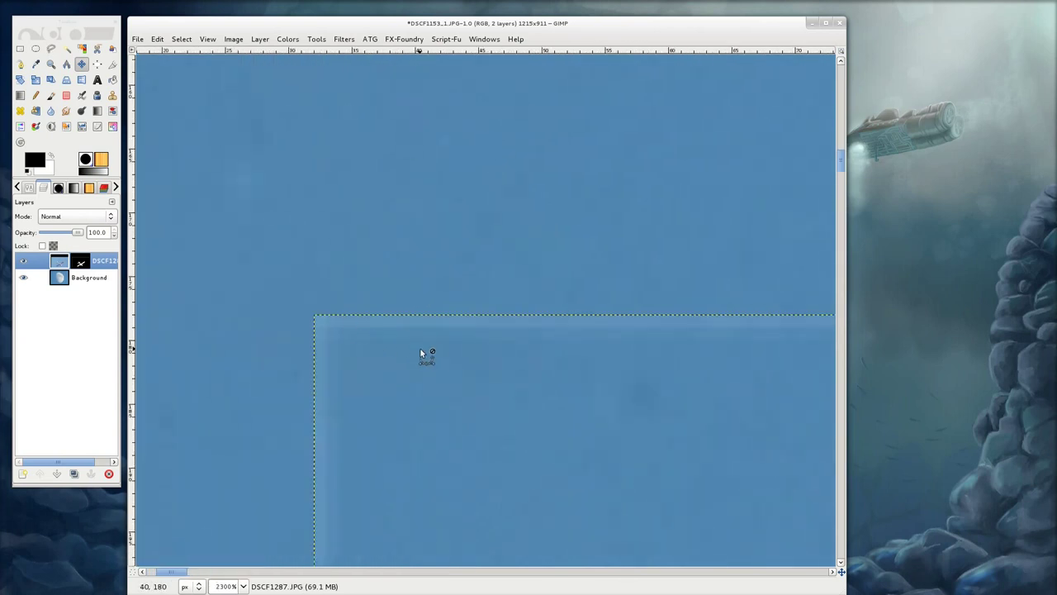
pyautogui.scroll(-3, 423, 351)
pyautogui.hotkey('ctrl', 'z')
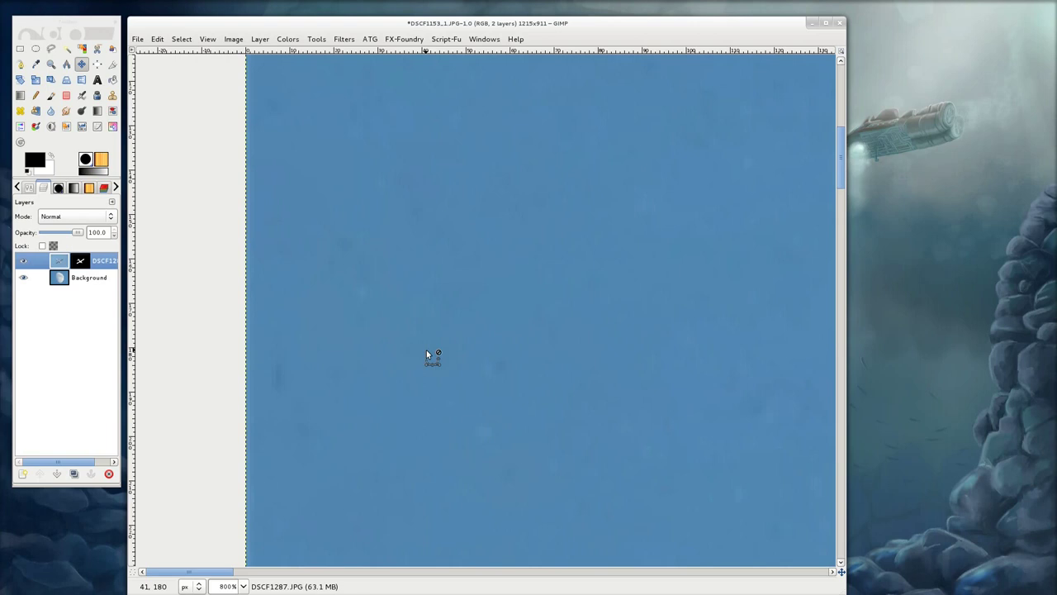
pyautogui.scroll(-4, 426, 349)
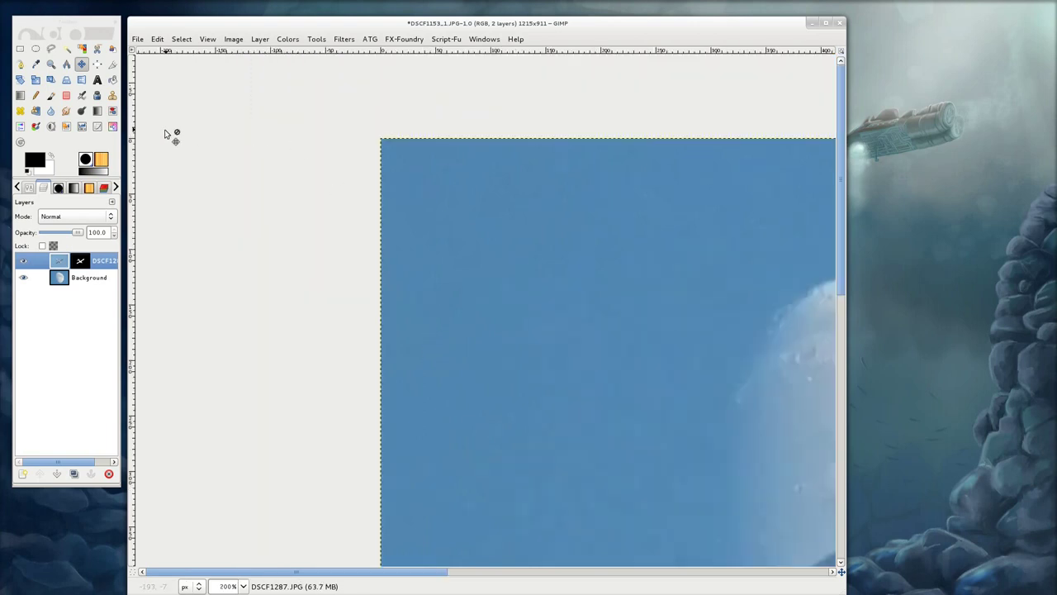
pyautogui.click(82, 262)
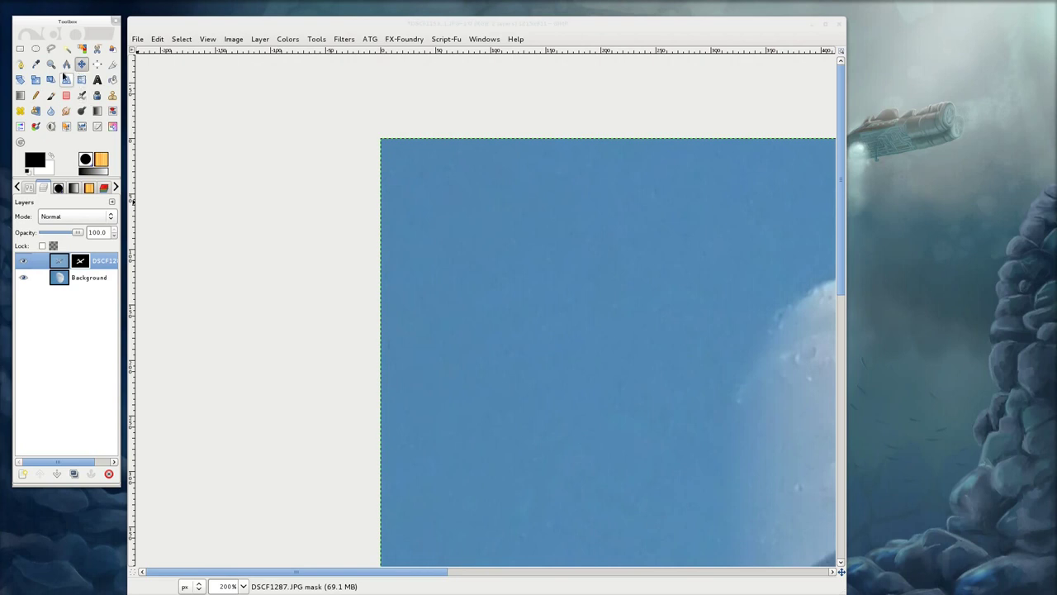
# - Paint straight brush strokes along the bottom, right and top edges of the airplane layer's mask
pyautogui.click(51, 95)
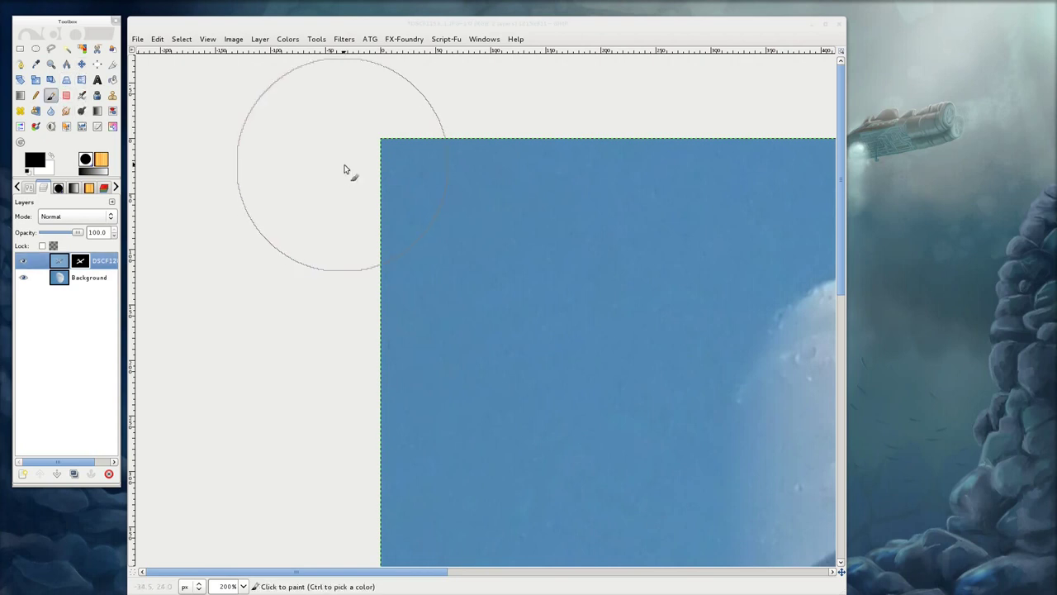
pyautogui.scroll(-5, 405, 413)
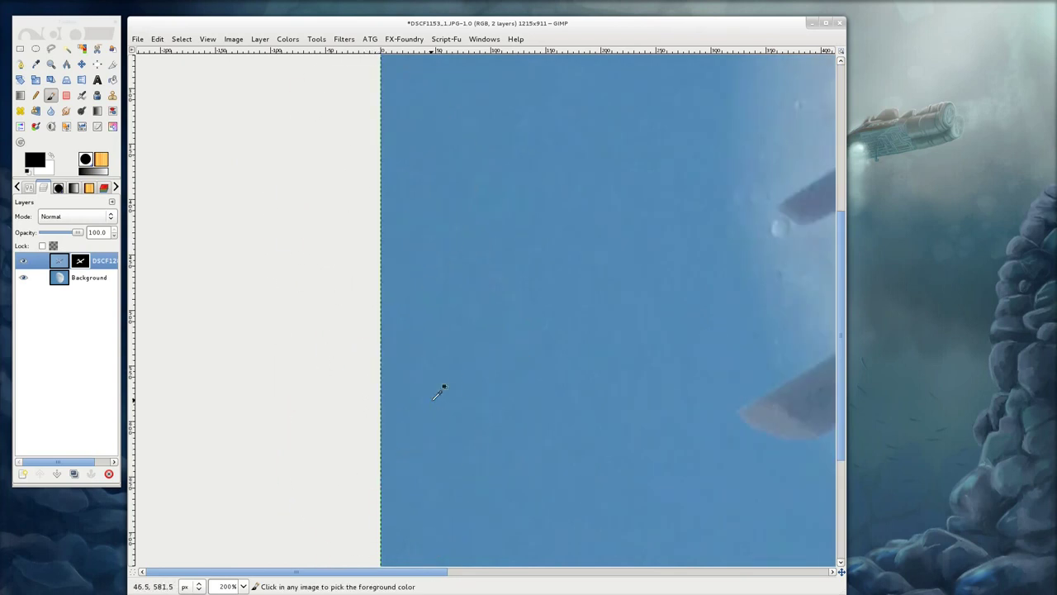
pyautogui.scroll(-3, 441, 387)
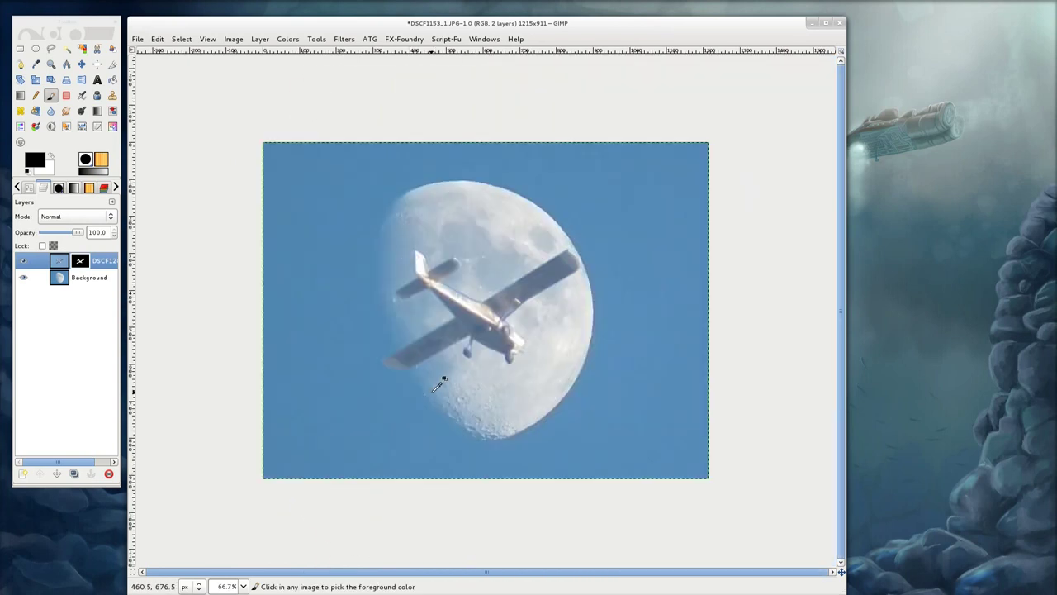
pyautogui.click(263, 130)
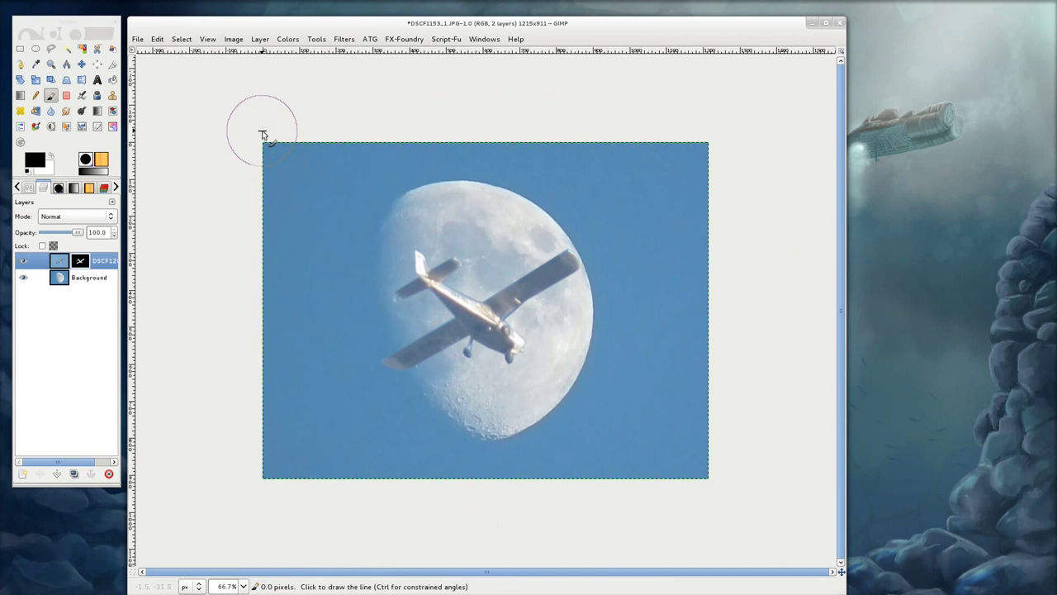
pyautogui.click(232, 477)
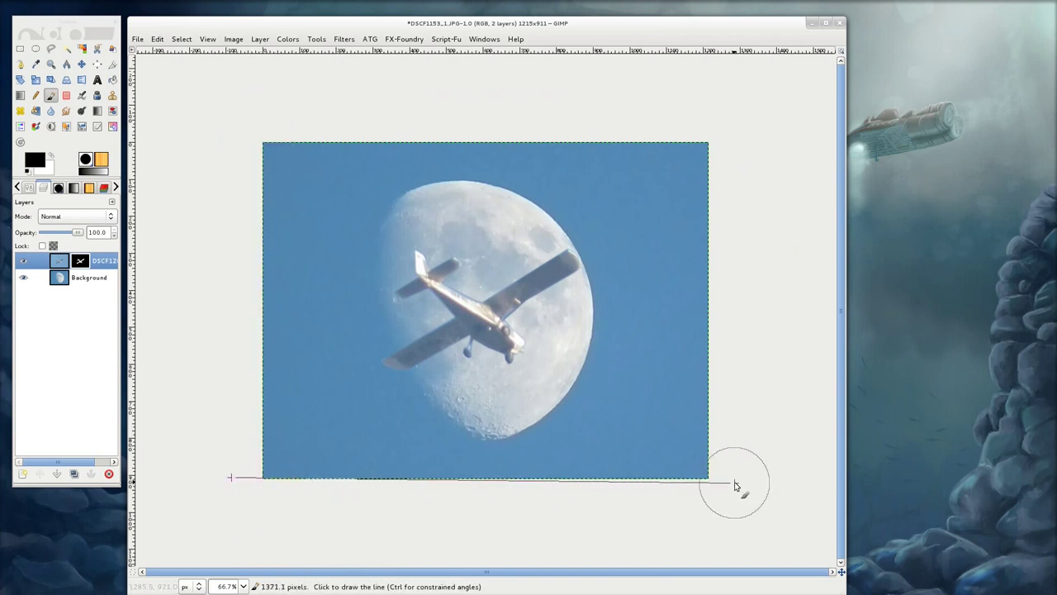
pyautogui.keyDown('shift'); pyautogui.click(710, 142); pyautogui.keyUp('shift')
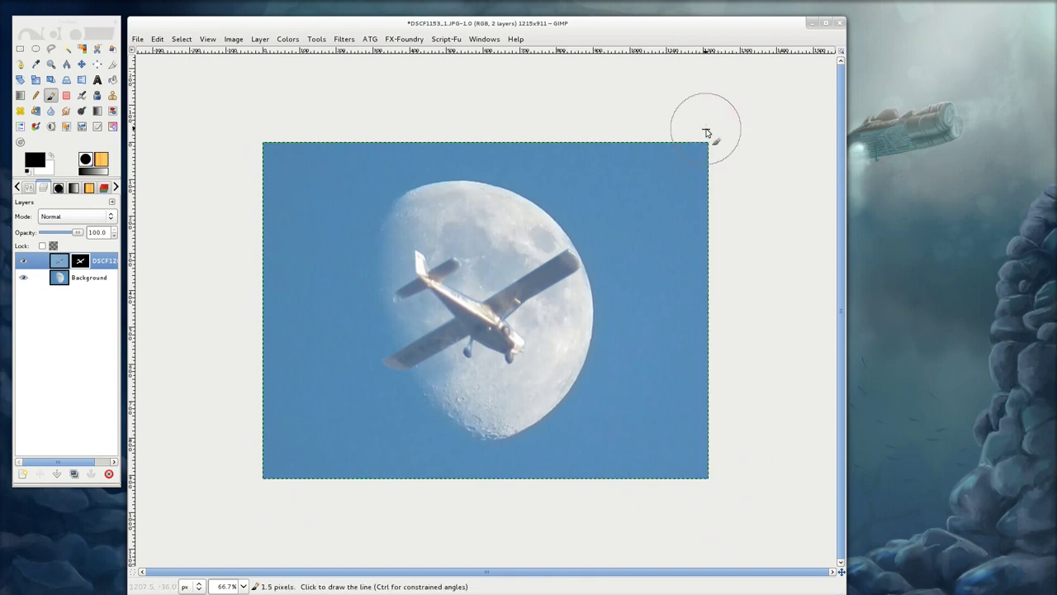
pyautogui.keyDown('shift'); pyautogui.click(251, 145); pyautogui.keyUp('shift')
# - Zoom in on the sky and turn on Show Layer Mask for the top layer
pyautogui.press('+')
pyautogui.press('+')
pyautogui.press('+')
pyautogui.press('+')
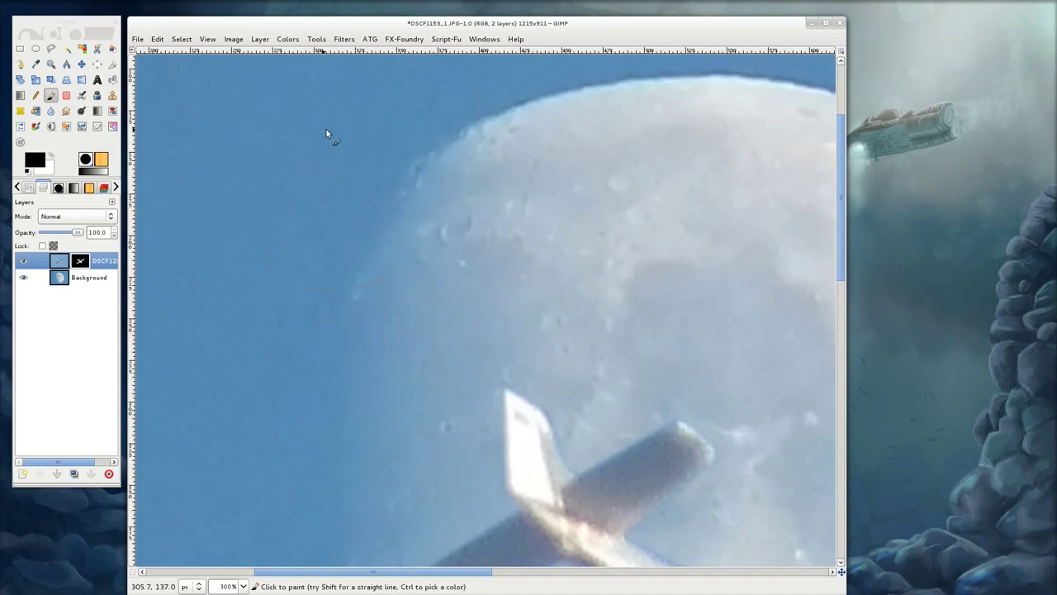
pyautogui.press('+')
pyautogui.press('+')
pyautogui.press('+')
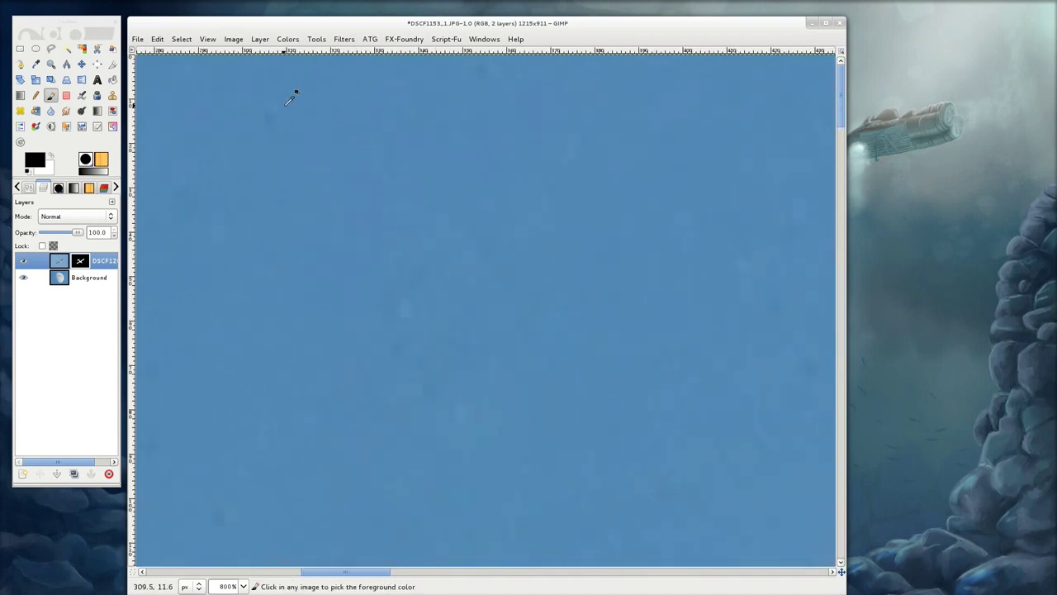
pyautogui.rightClick(84, 262)
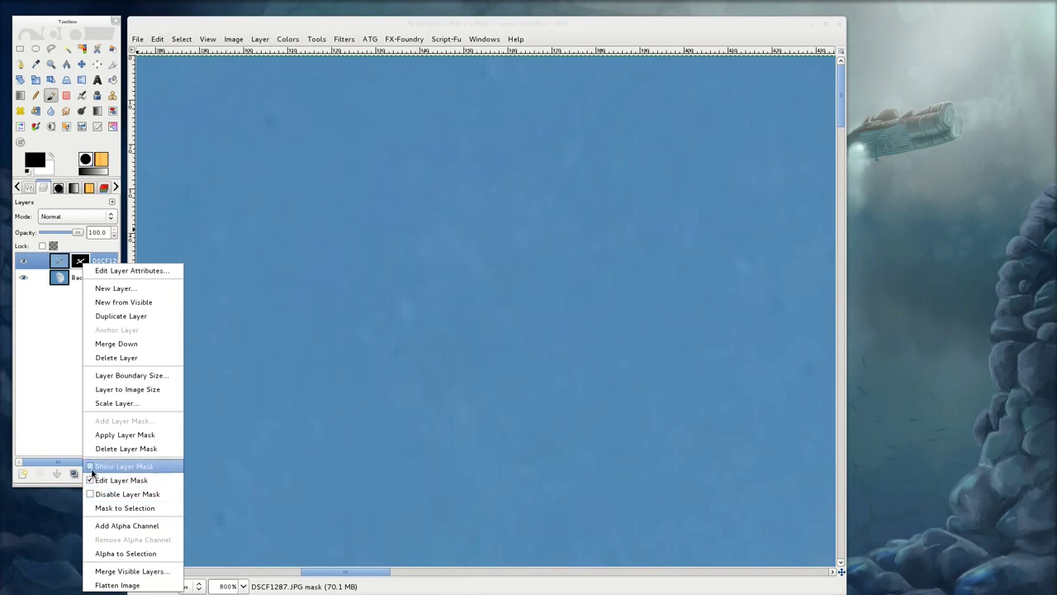
pyautogui.click(124, 466)
# - Set black as foreground and paint a rounded patch in the mask's centre to reveal the moon
pyautogui.moveTo(349, 571); pyautogui.dragTo(169, 574)
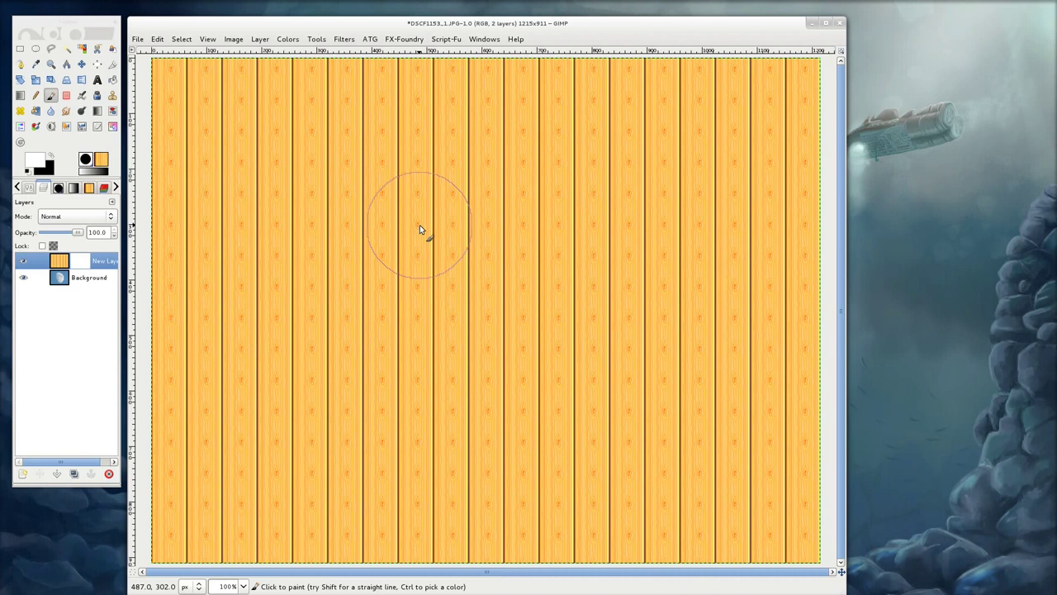
pyautogui.click(343, 38)
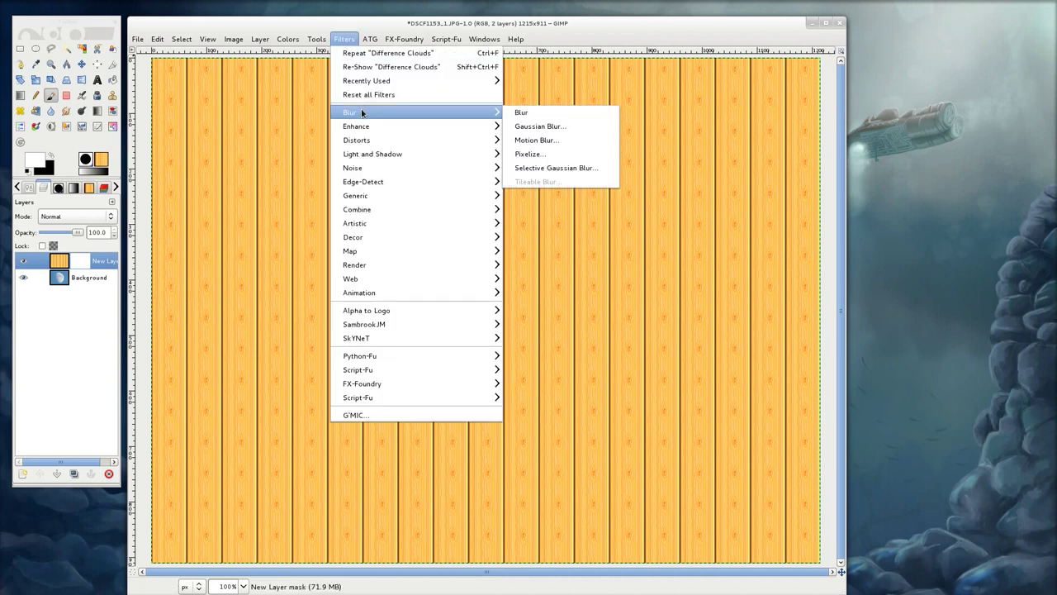
pyautogui.click(609, 21)
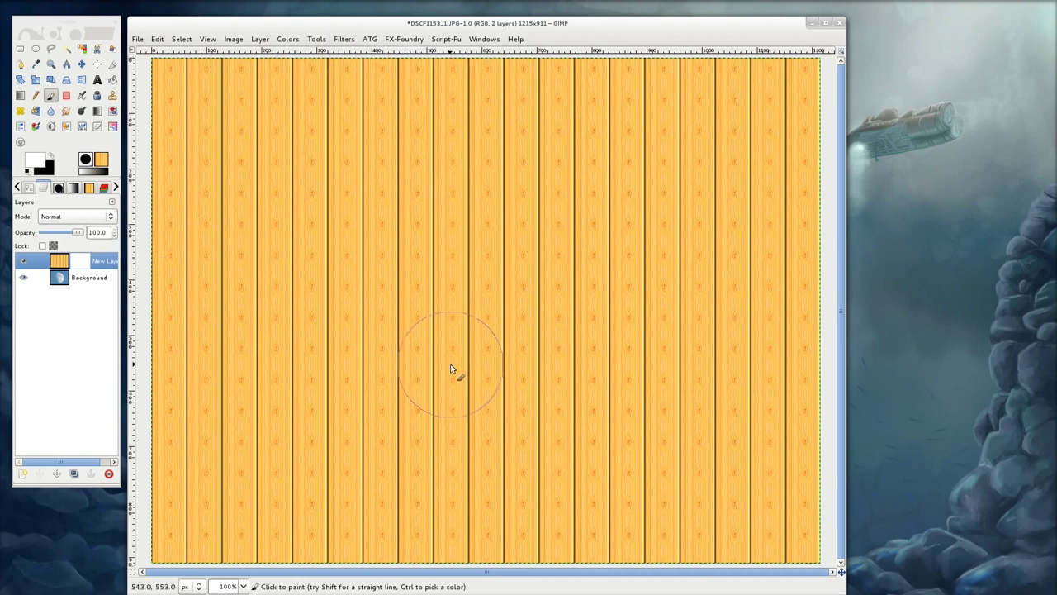
pyautogui.click(49, 157)
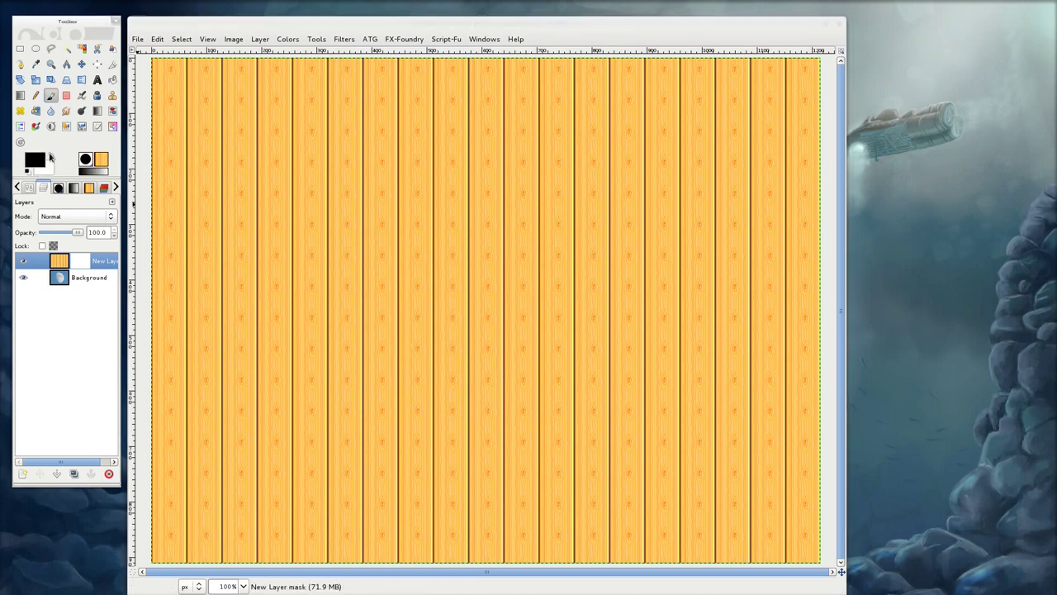
pyautogui.moveTo(472, 425)
pyautogui.mouseDown()
pyautogui.moveTo(415, 398)
pyautogui.moveTo(462, 332)
pyautogui.mouseUp()
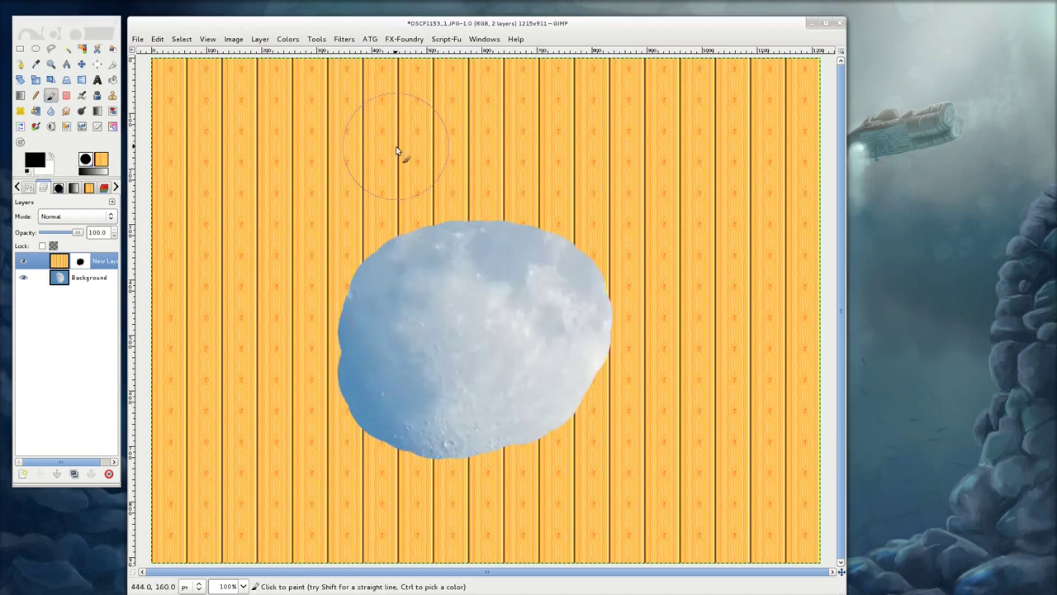
pyautogui.click(344, 39)
pyautogui.moveTo(357, 125)
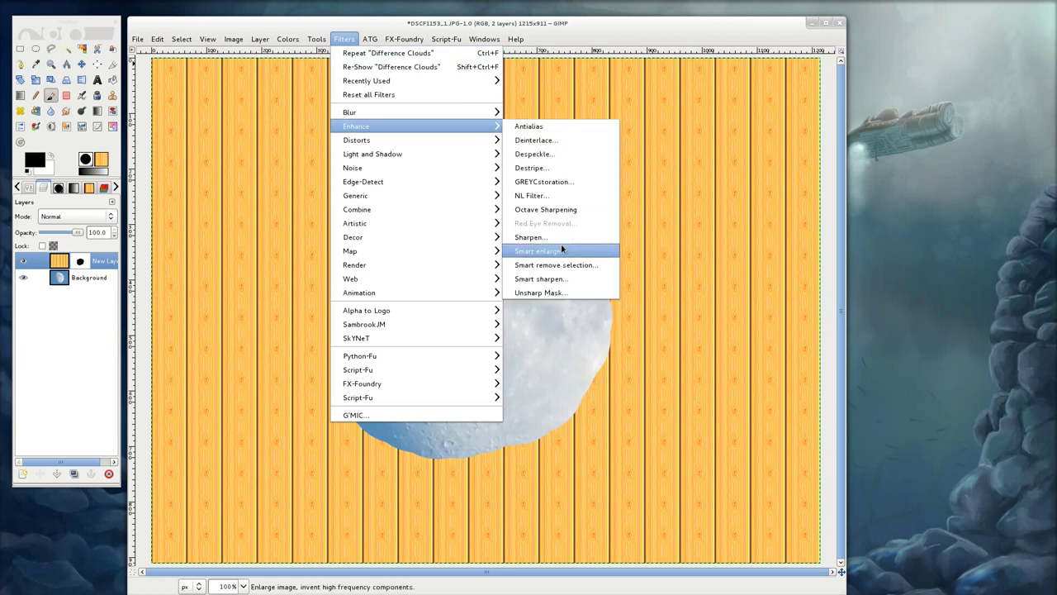
# - Sharpen the wood layer's mask with Sharpness raised from 10 to 80
pyautogui.click(541, 237)
pyautogui.moveTo(535, 295); pyautogui.dragTo(547, 310)
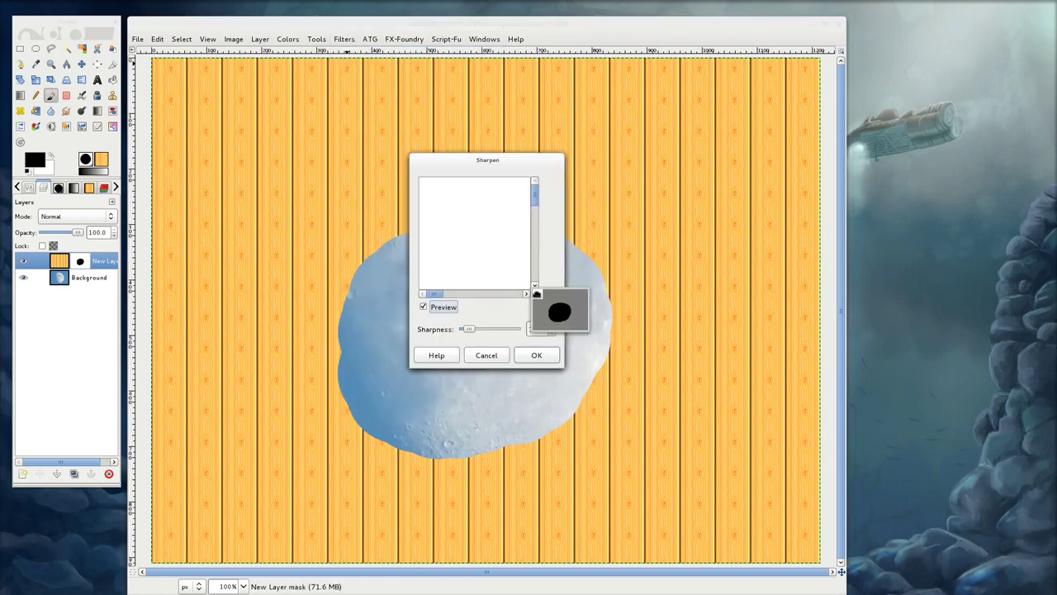
pyautogui.moveTo(473, 332); pyautogui.dragTo(506, 331)
pyautogui.click(533, 355)
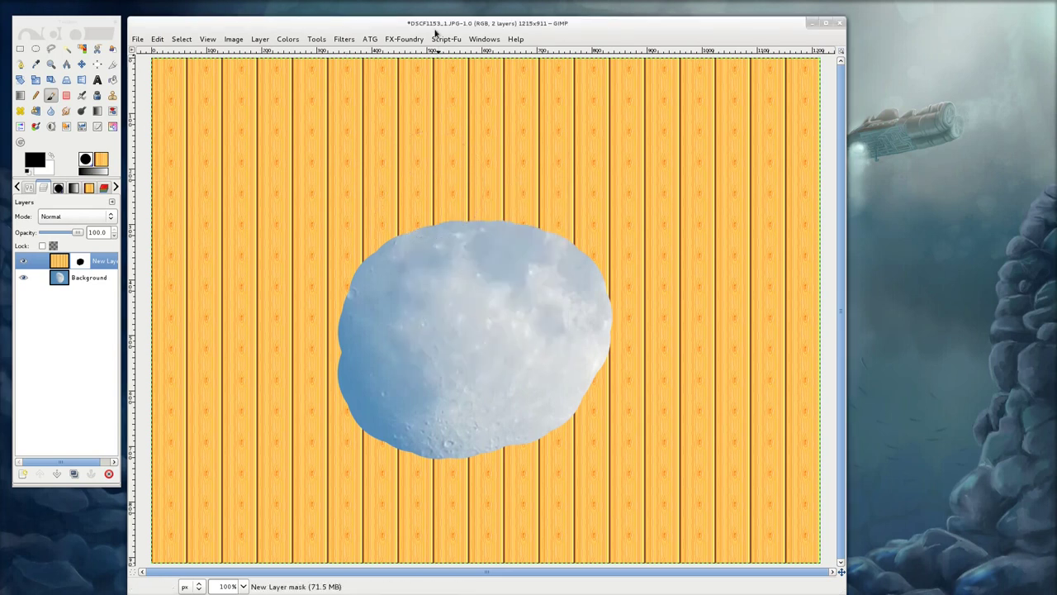
# - Try Difference Clouds on the mask and dismiss the resulting error messages
pyautogui.click(345, 42)
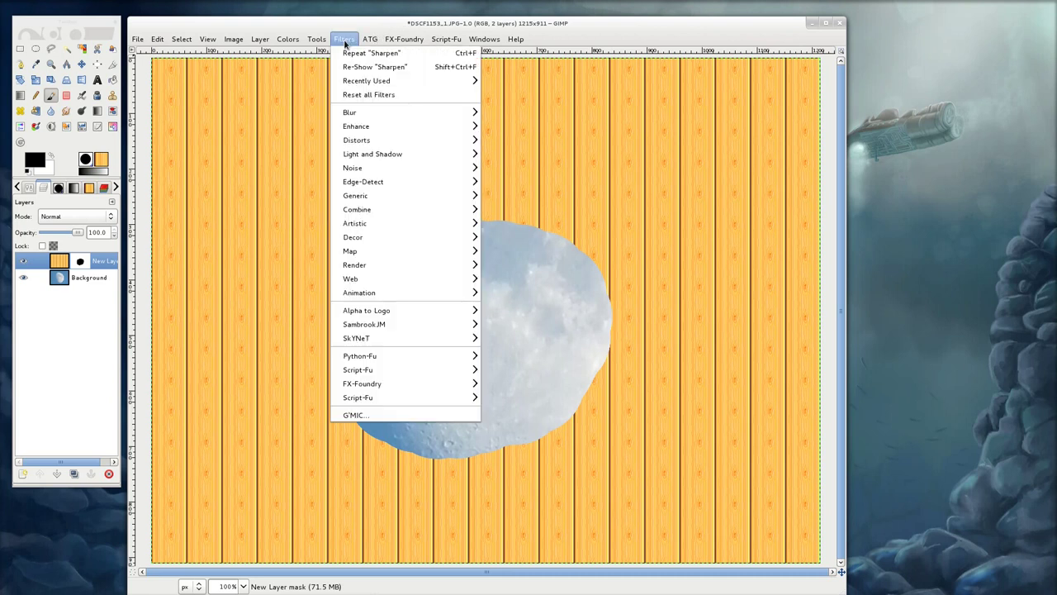
pyautogui.moveTo(404, 264)
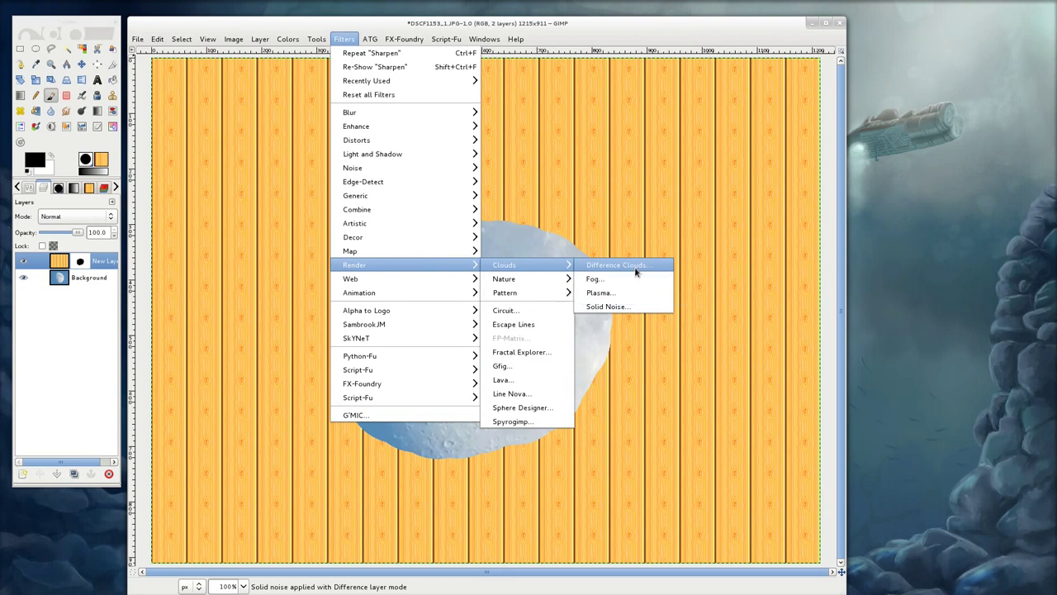
pyautogui.moveTo(527, 264)
pyautogui.click(636, 273)
pyautogui.click(599, 341)
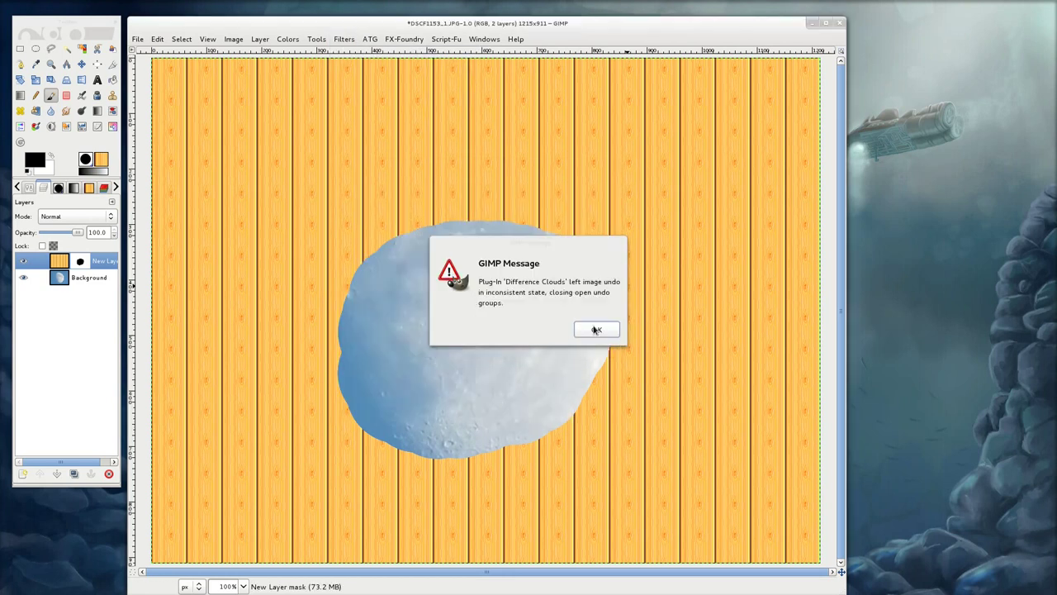
pyautogui.click(598, 331)
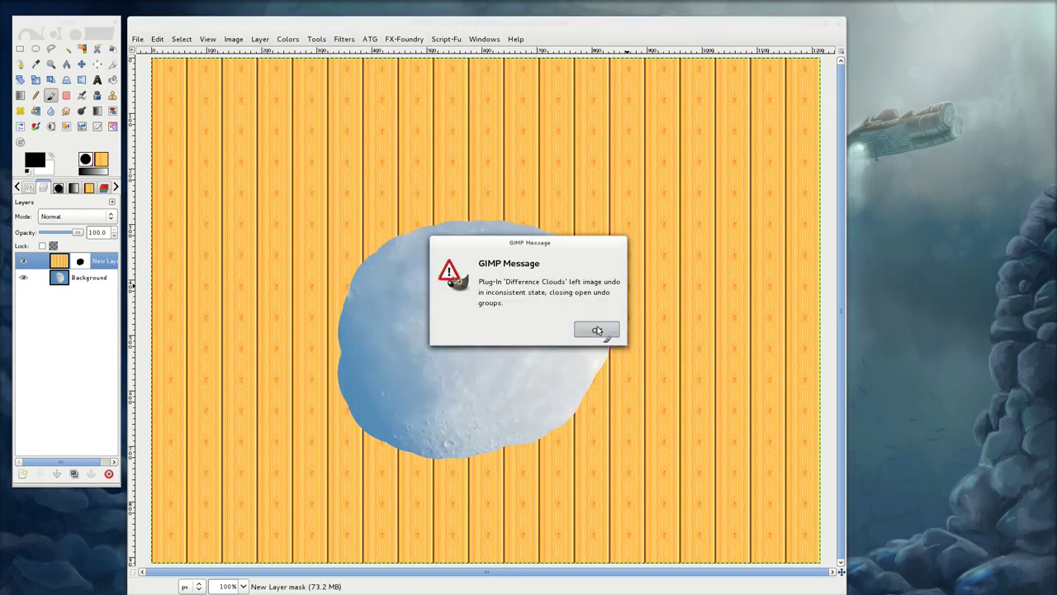
pyautogui.click(345, 39)
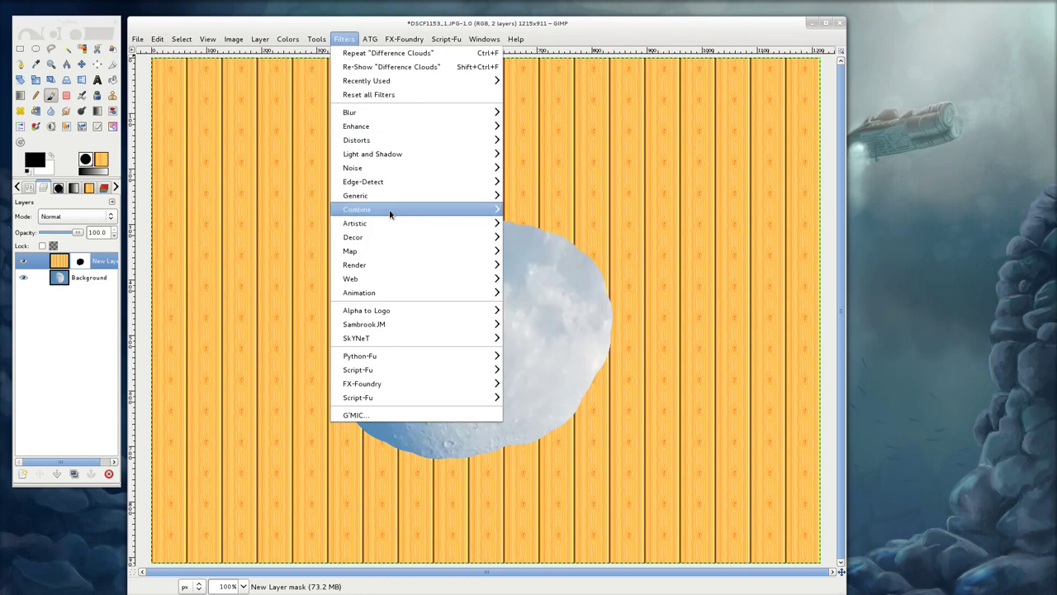
pyautogui.moveTo(388, 168)
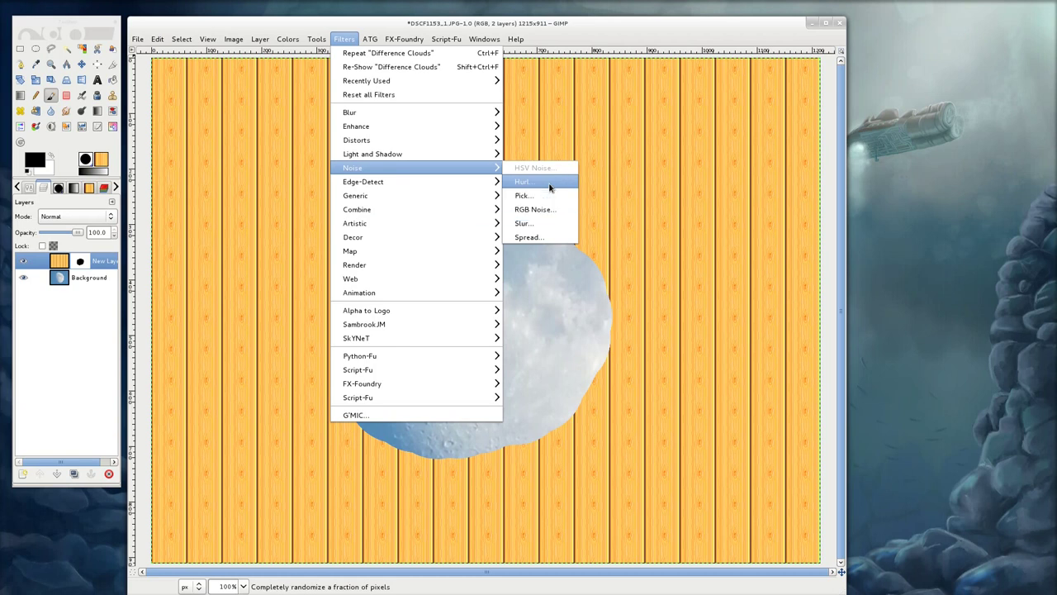
# - Apply Random Hurl noise to the mask, then restore full plank coverage with the wood layer active
pyautogui.click(551, 182)
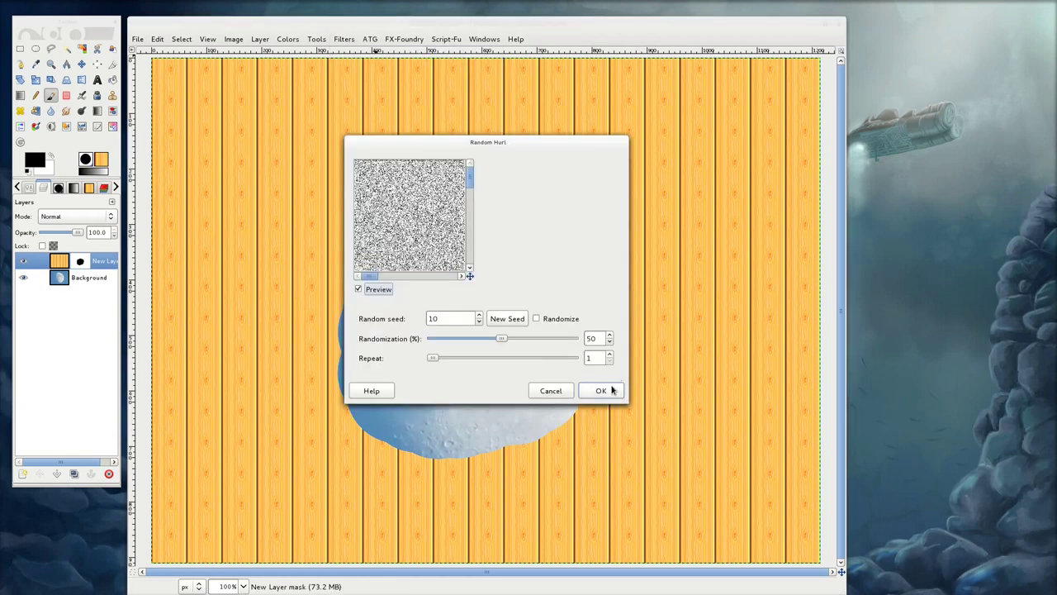
pyautogui.click(612, 390)
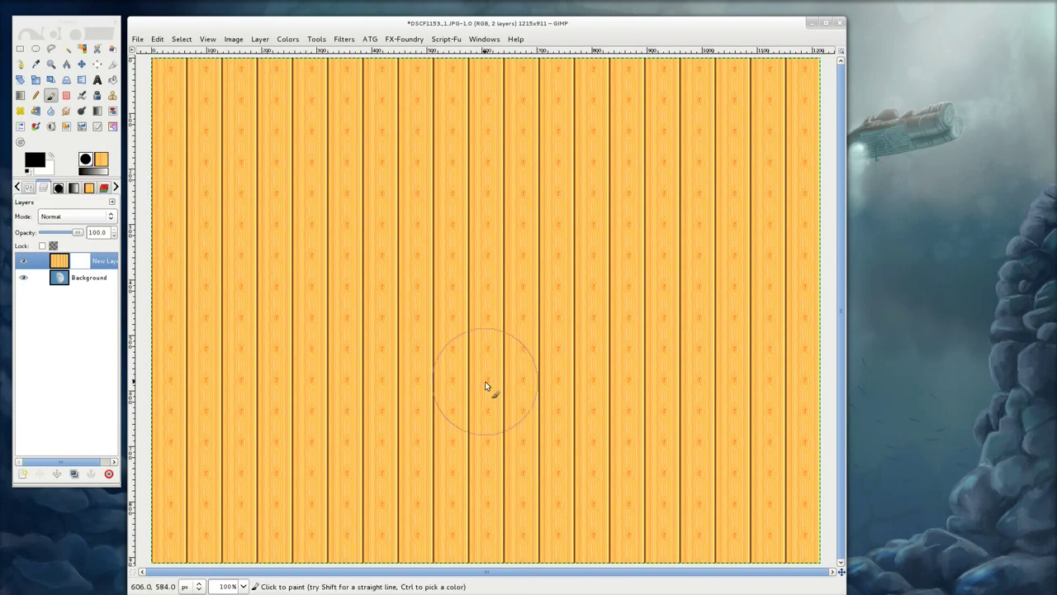
pyautogui.click(84, 263)
pyautogui.click(53, 264)
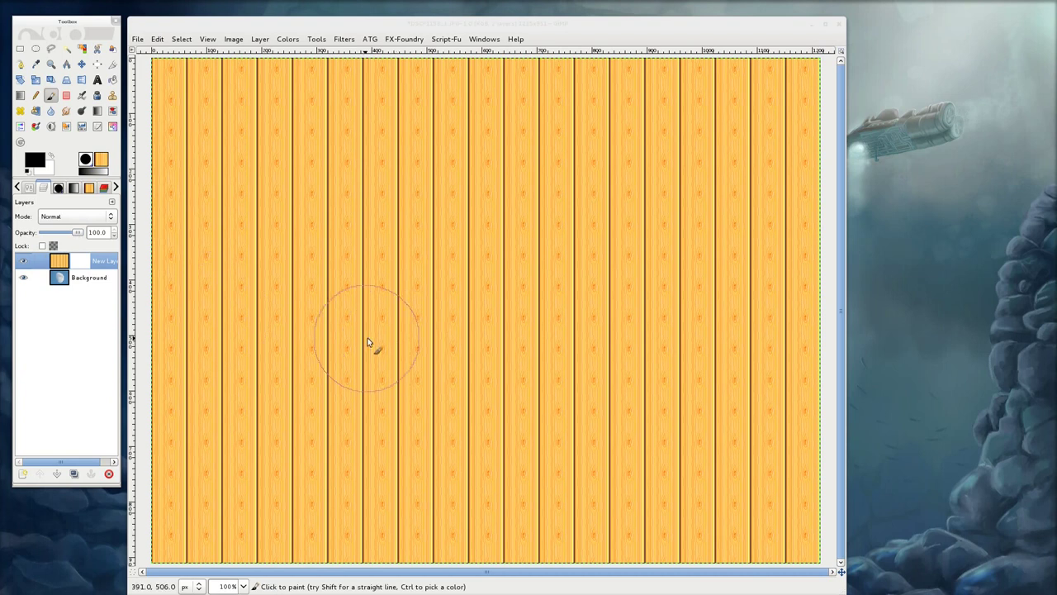
pyautogui.press('m')
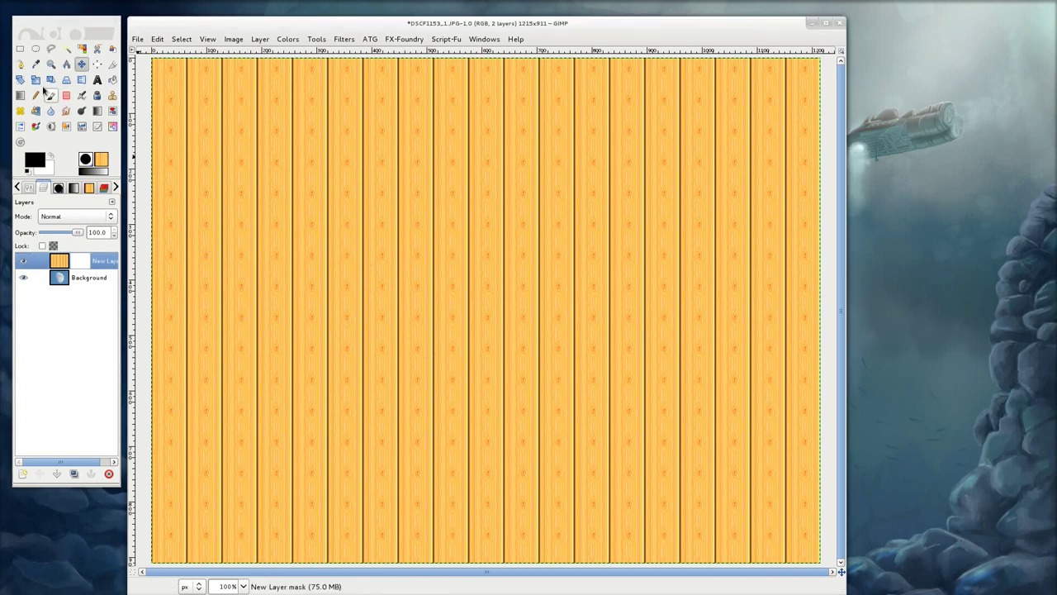
# - Select a rectangle across the middle planks and add rounded ellipse bulges on top, bottom, right and left
pyautogui.click(20, 49)
pyautogui.moveTo(312, 176); pyautogui.dragTo(591, 350)
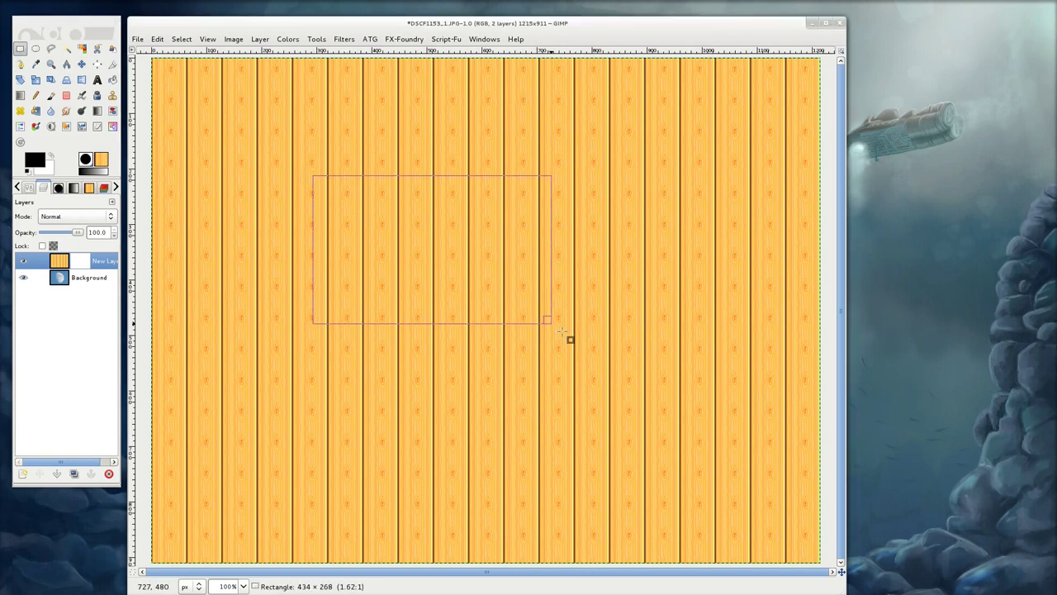
pyautogui.moveTo(34, 160); pyautogui.dragTo(460, 276)
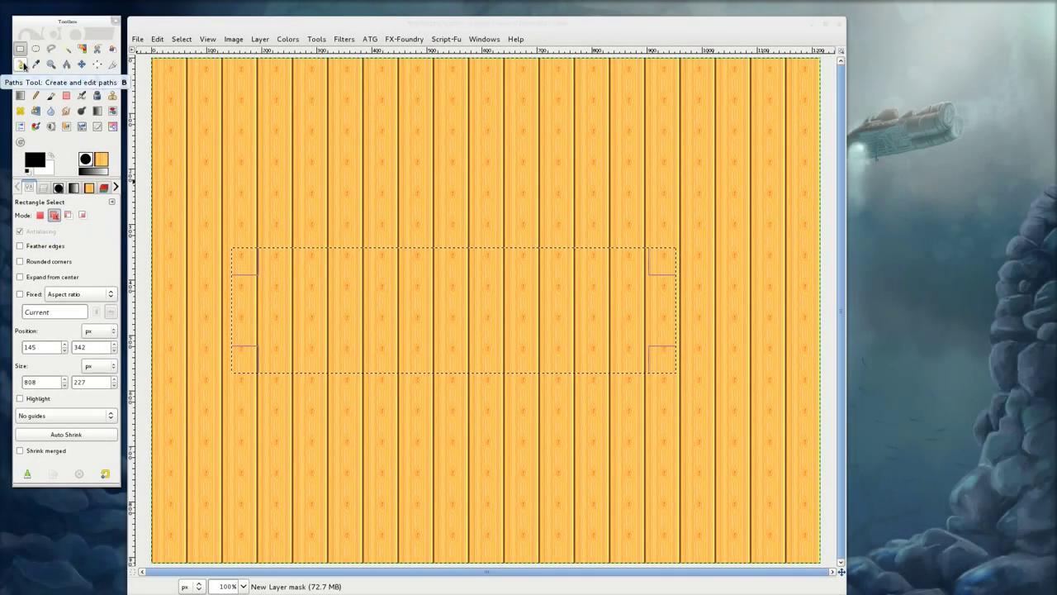
pyautogui.click(35, 49)
pyautogui.moveTo(328, 149); pyautogui.dragTo(529, 277)
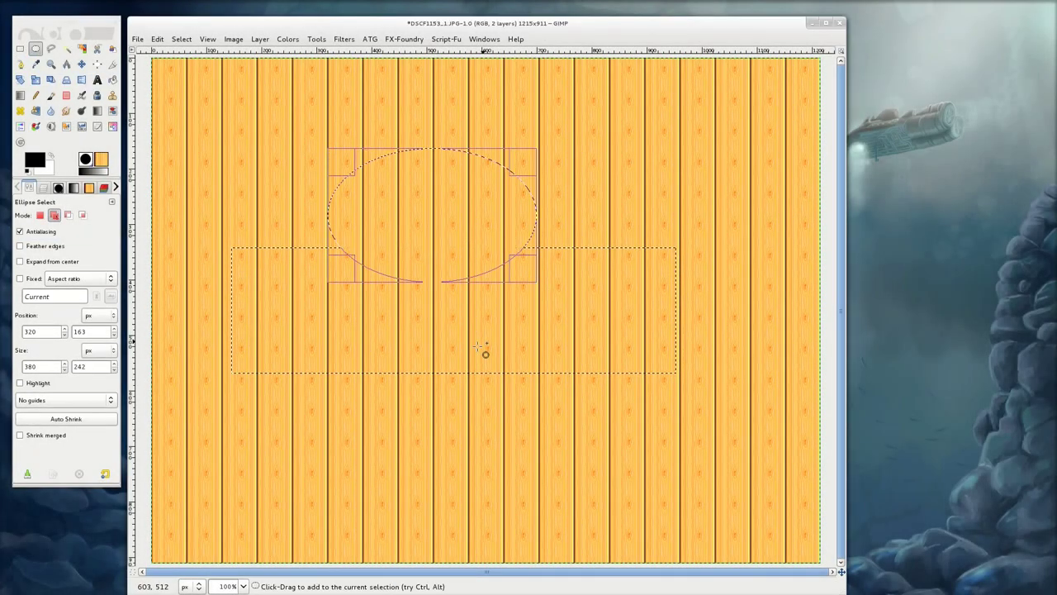
pyautogui.moveTo(350, 358)
pyautogui.mouseDown()
pyautogui.moveTo(522, 441)
pyautogui.moveTo(547, 467)
pyautogui.mouseUp()
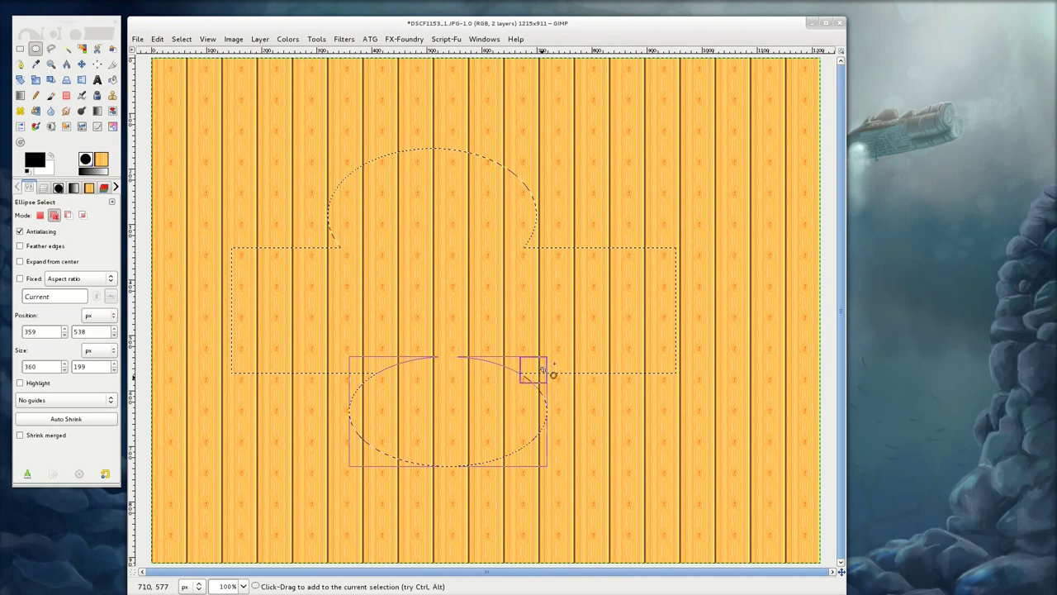
pyautogui.moveTo(635, 208); pyautogui.dragTo(772, 420)
pyautogui.moveTo(153, 215)
pyautogui.mouseDown()
pyautogui.moveTo(256, 269)
pyautogui.moveTo(312, 419)
pyautogui.mouseUp()
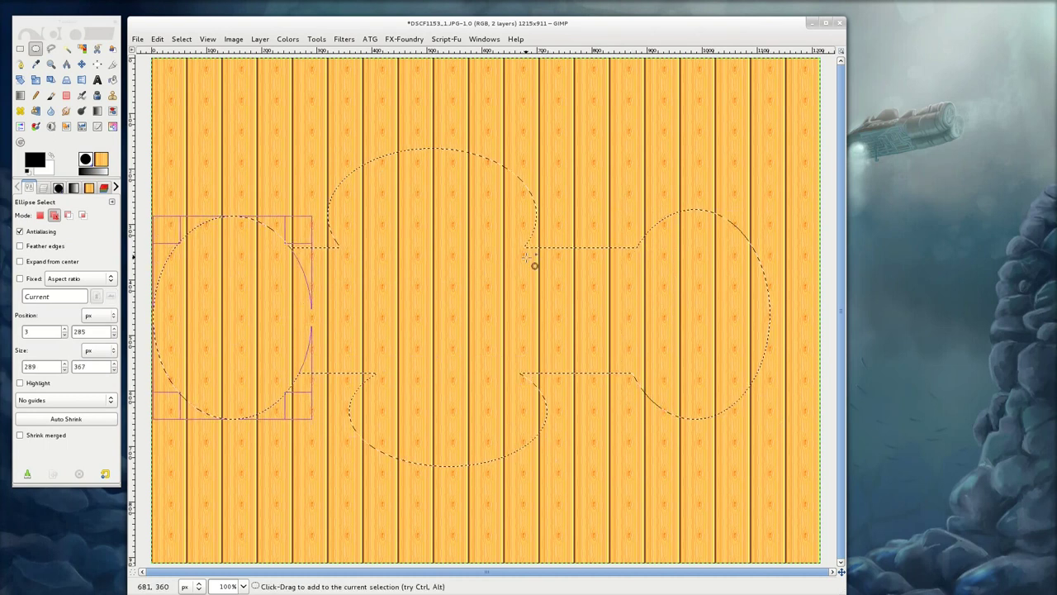
# - Add smaller ellipse bumps around the cloud's top and bottom, then fill the selection black
pyautogui.moveTo(508, 257); pyautogui.dragTo(640, 113)
pyautogui.click(465, 271)
pyautogui.moveTo(467, 273); pyautogui.dragTo(591, 193)
pyautogui.moveTo(468, 346); pyautogui.dragTo(684, 486)
pyautogui.moveTo(401, 349); pyautogui.dragTo(267, 436)
pyautogui.moveTo(371, 266); pyautogui.dragTo(229, 175)
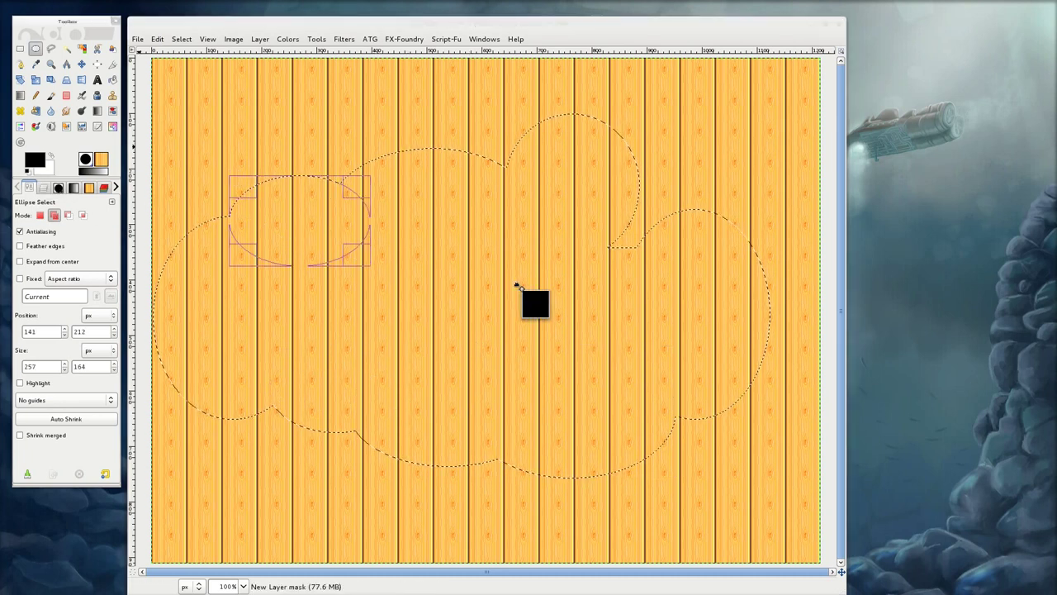
pyautogui.moveTo(32, 163); pyautogui.dragTo(529, 285)
# - Clear the cloud selection with Select None and bring the Layers list back into view
pyautogui.hotkey('ctrl', 'shift', 'a')
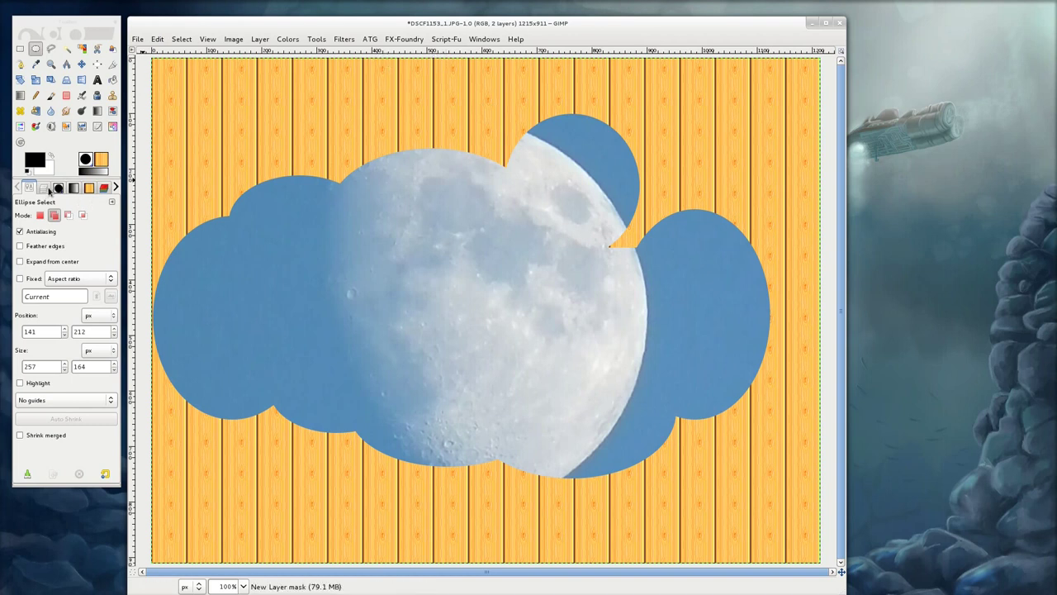
pyautogui.click(48, 189)
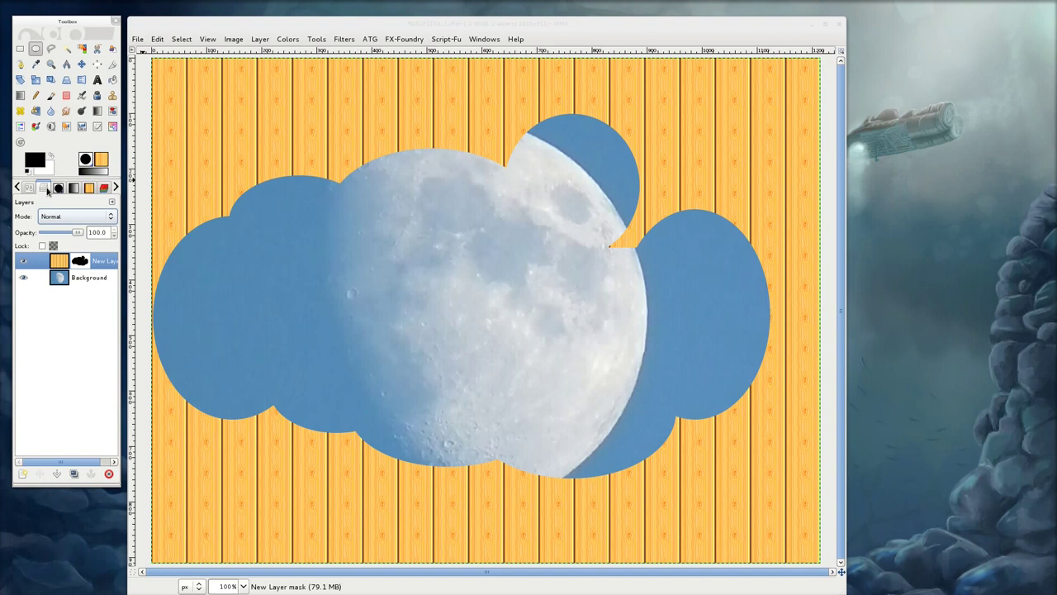